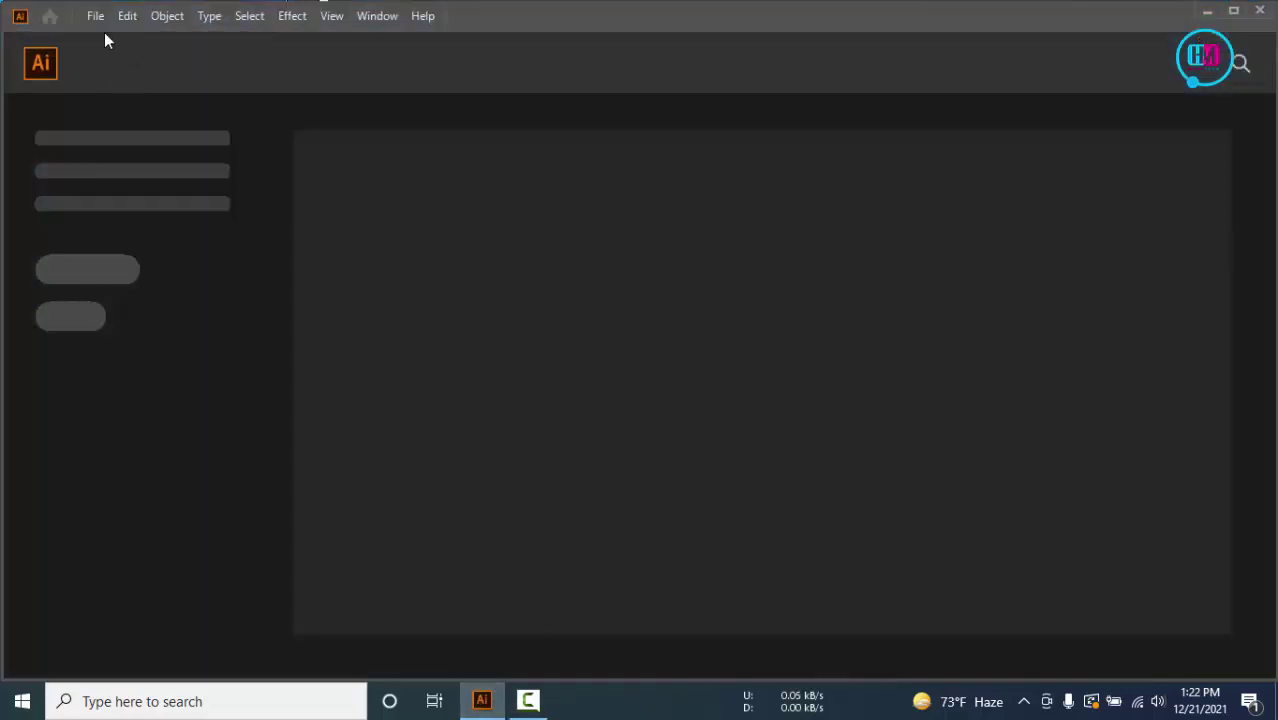
Create a new 4500 × 5400 px document in CMYK colour mode from the recent preset
left_click(95, 15)
left_click(139, 38)
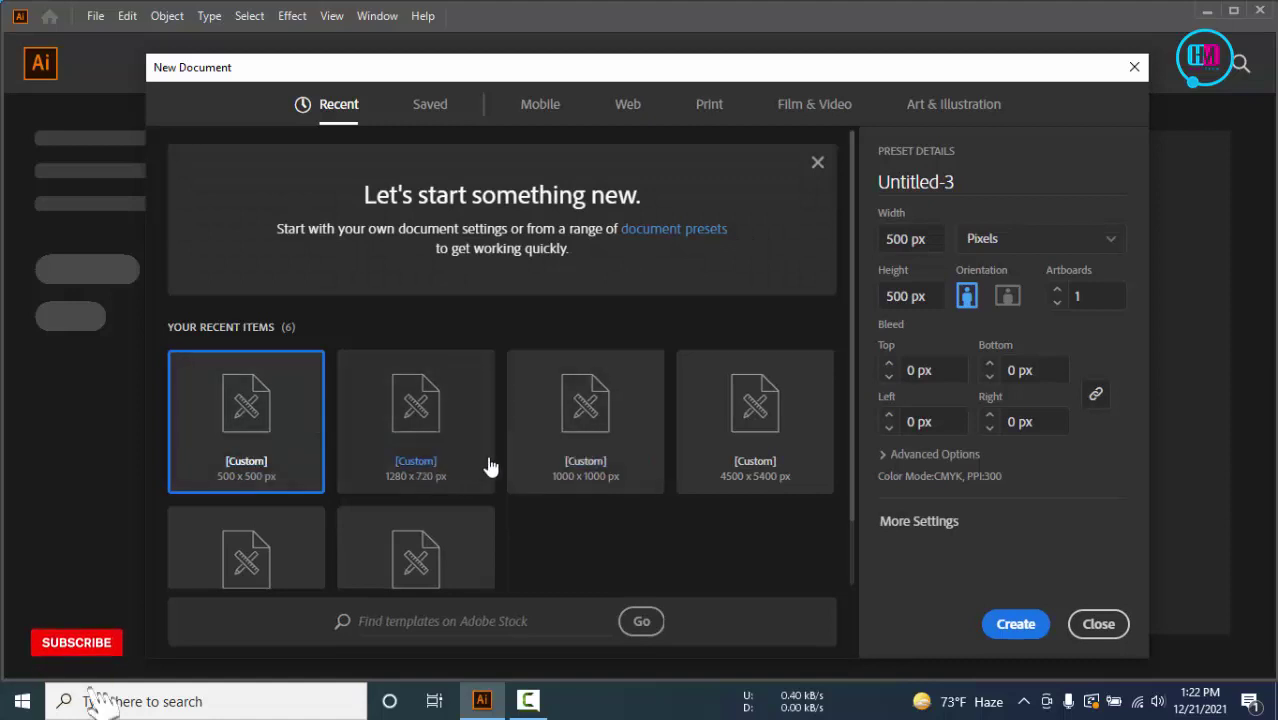
left_click(766, 441)
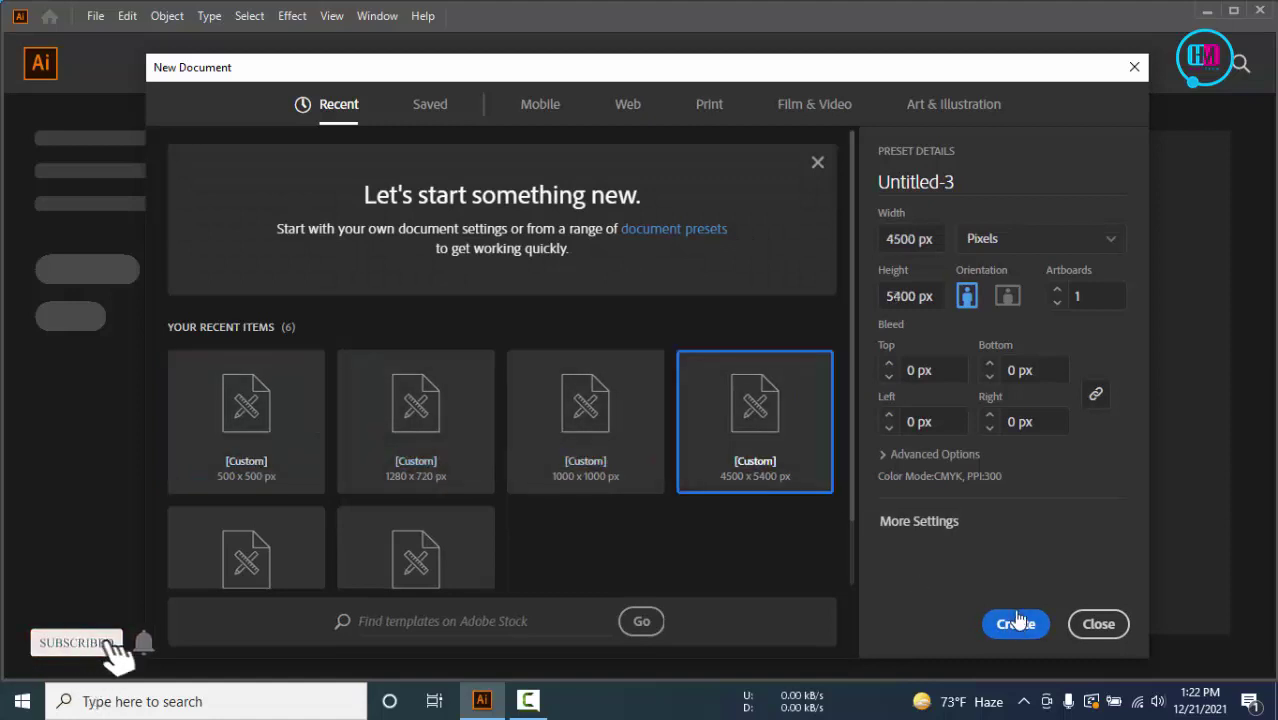
left_click(909, 238)
left_click(909, 296)
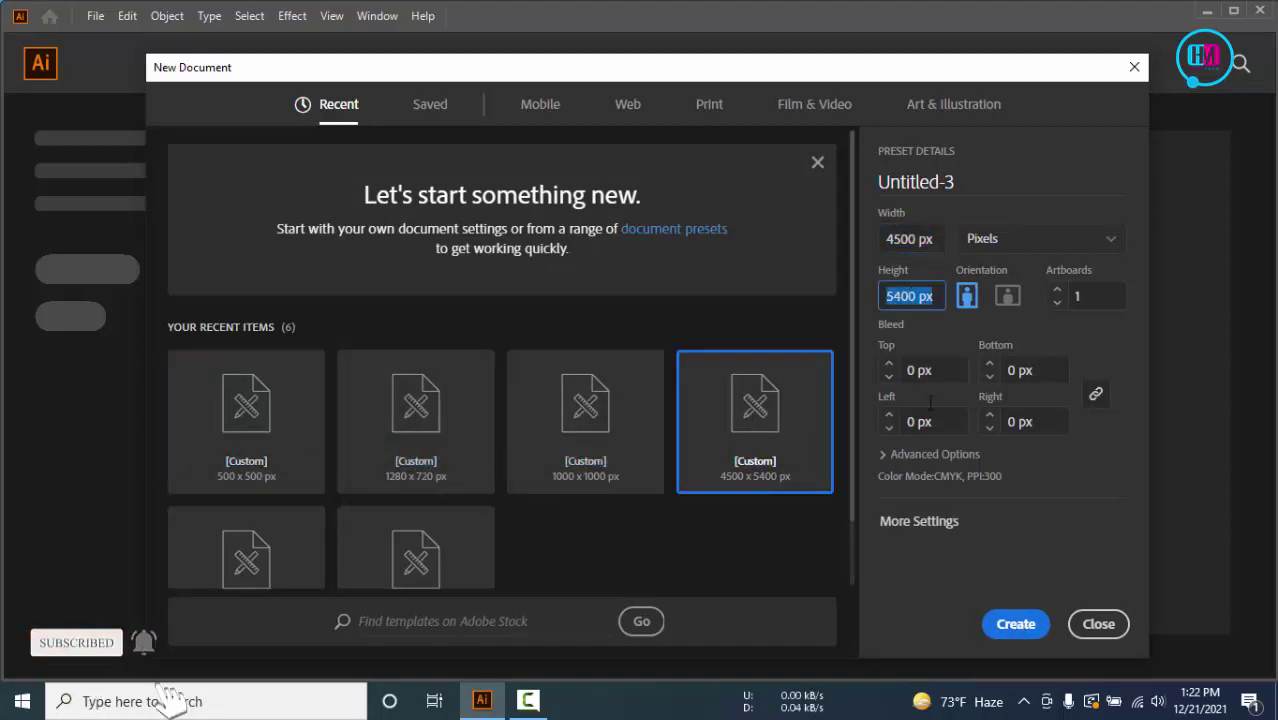
left_click(925, 456)
left_click(942, 418)
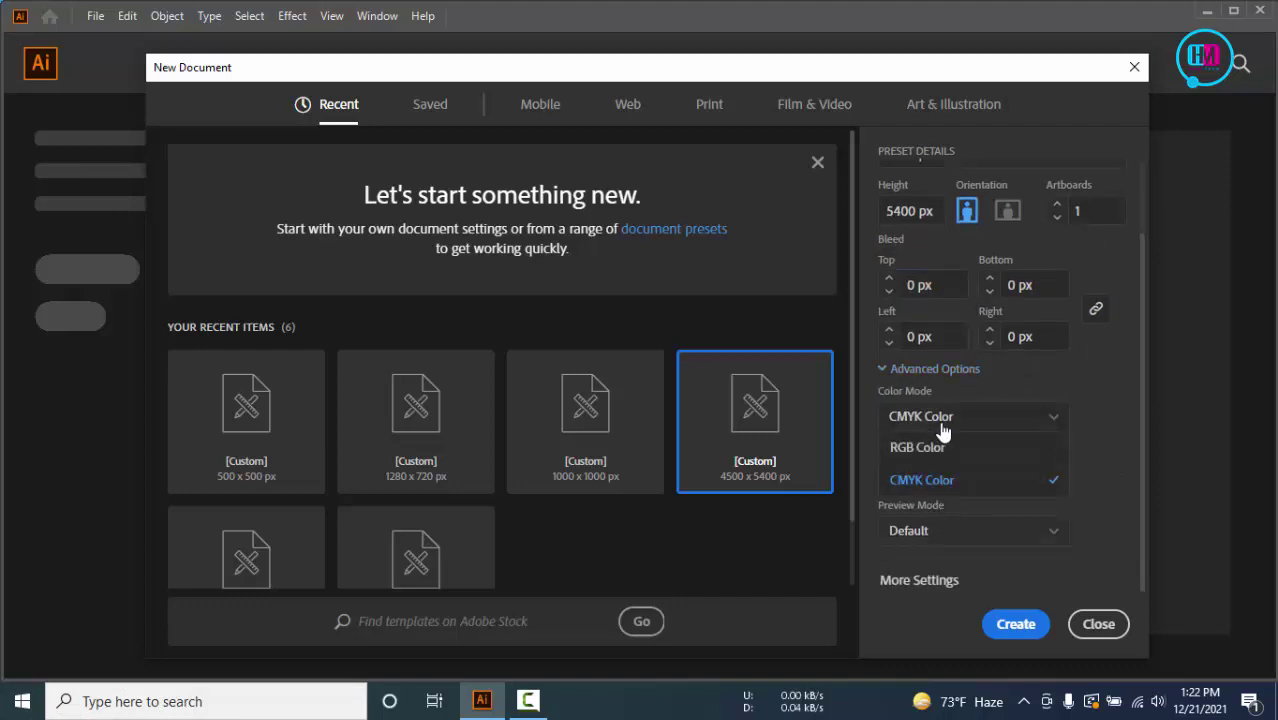
left_click(942, 422)
left_click(942, 422)
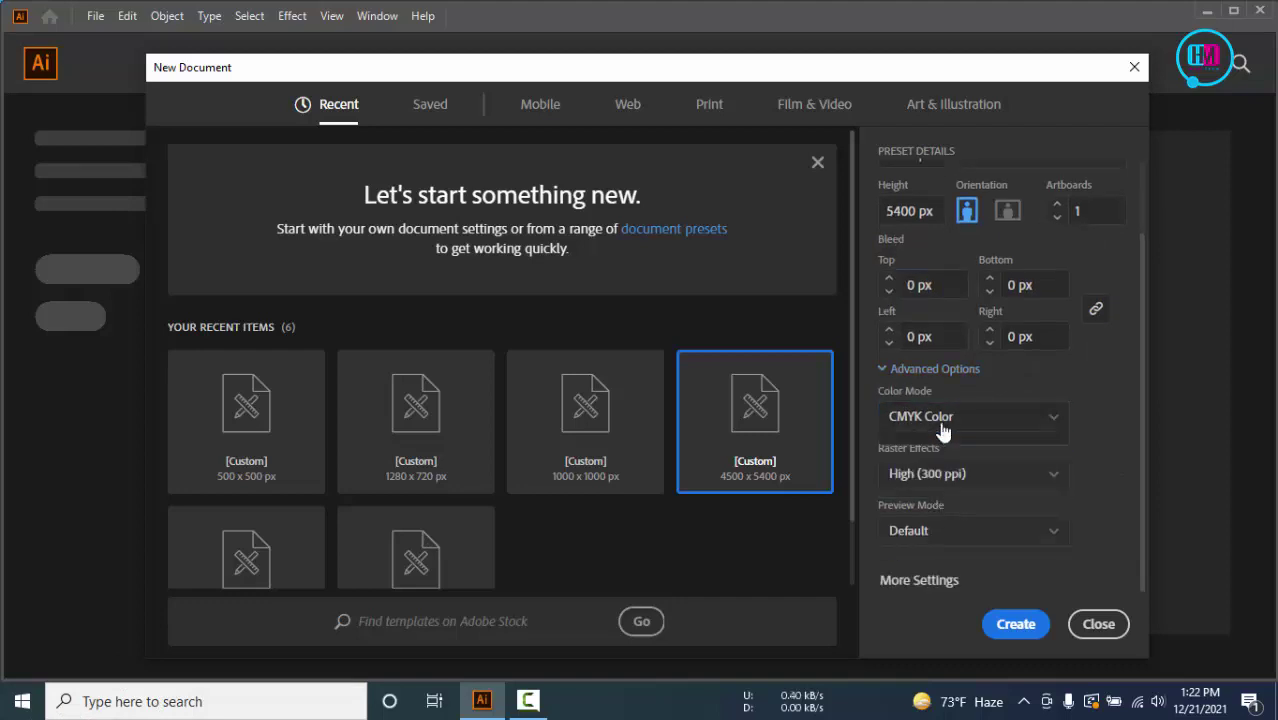
left_click(1001, 637)
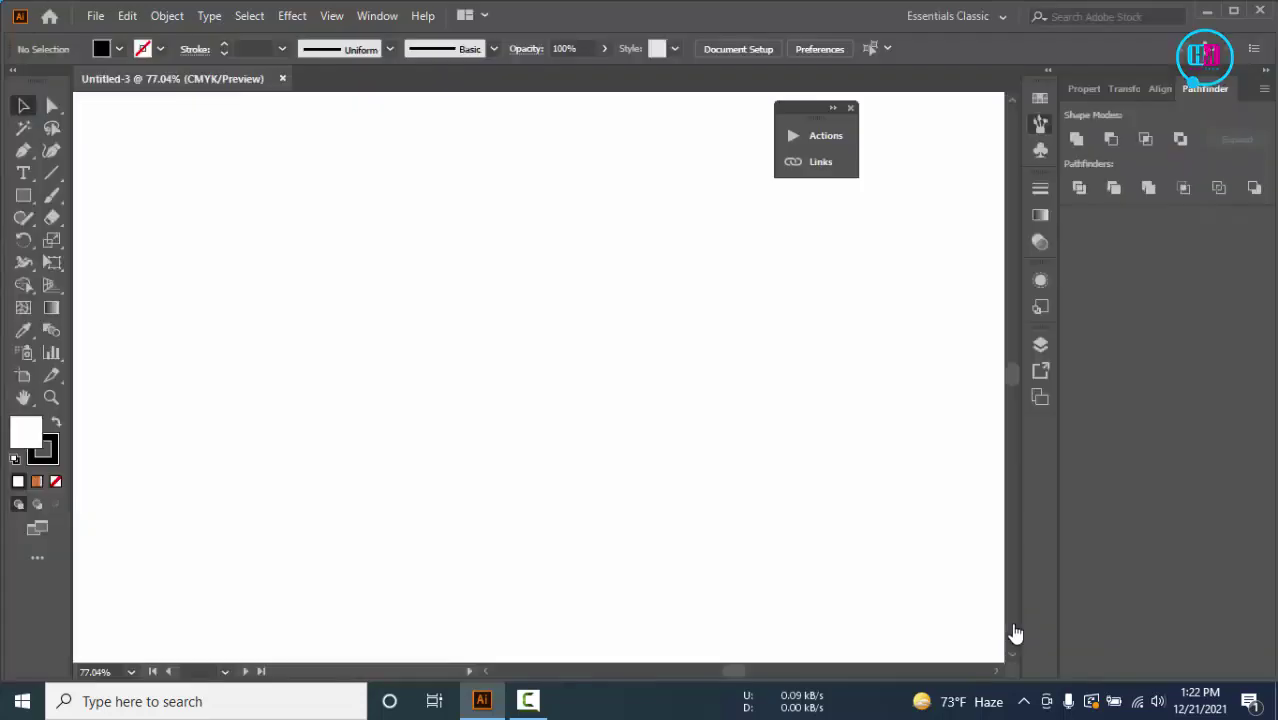
Zoom out and add the word 'your' on the artboard with the Type tool
key("ctrl+minus")
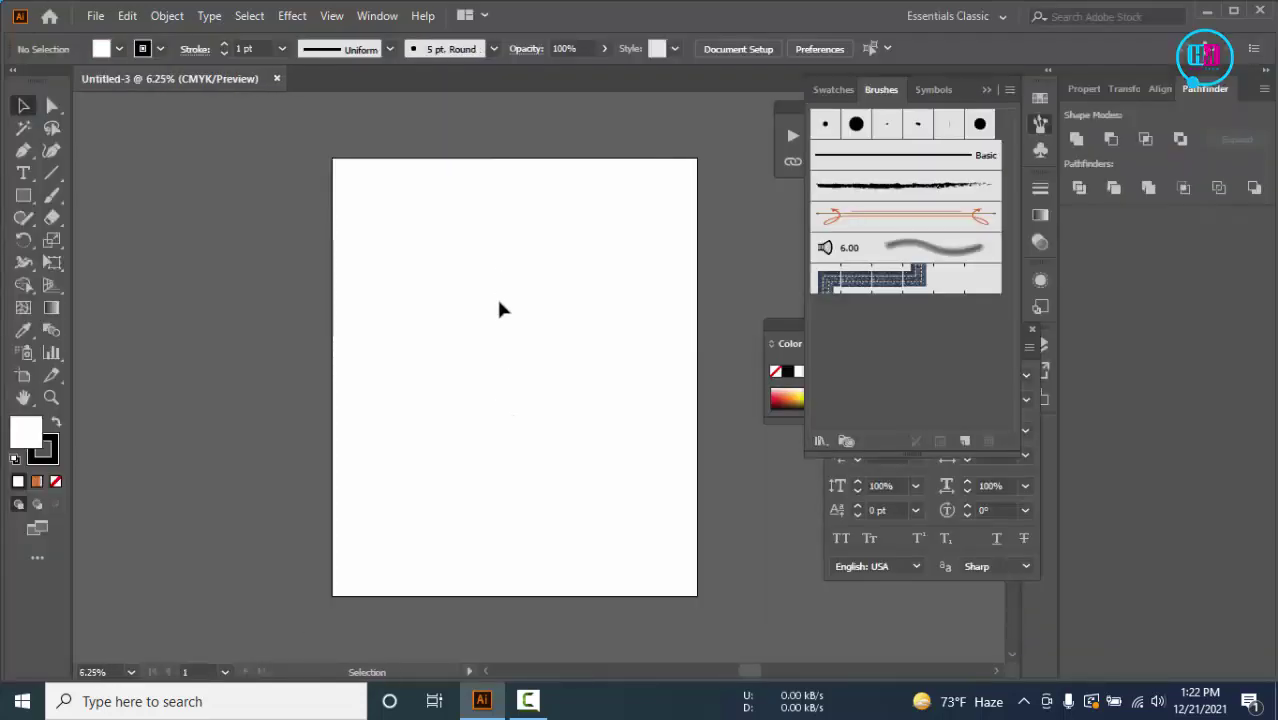
key("t")
left_click(438, 315)
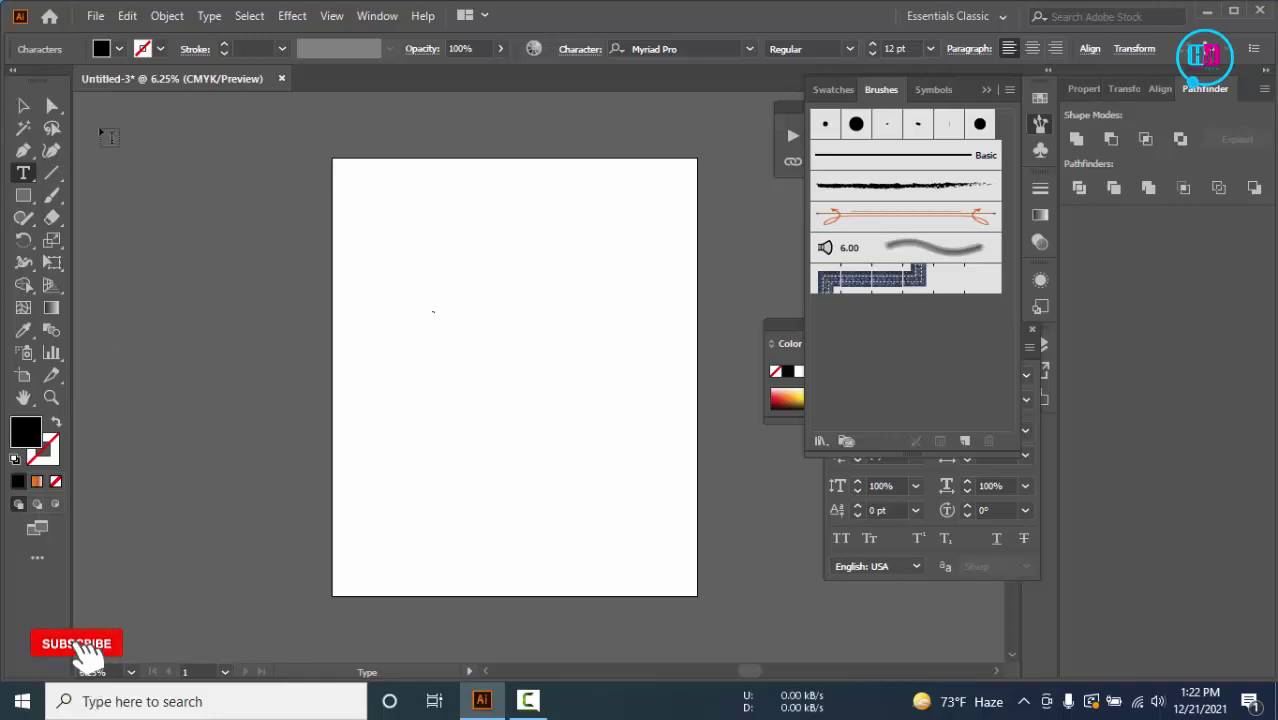
left_click(23, 106)
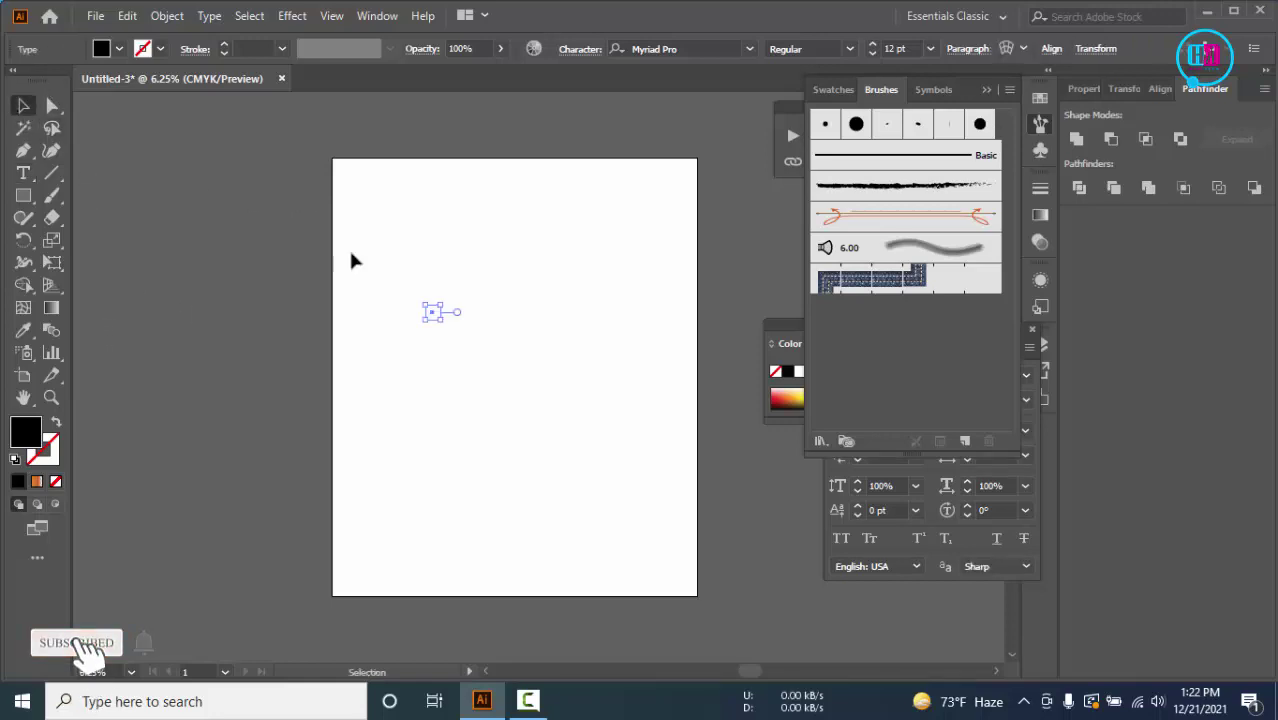
left_click_drag(250, 130, 616, 497)
left_click(453, 318)
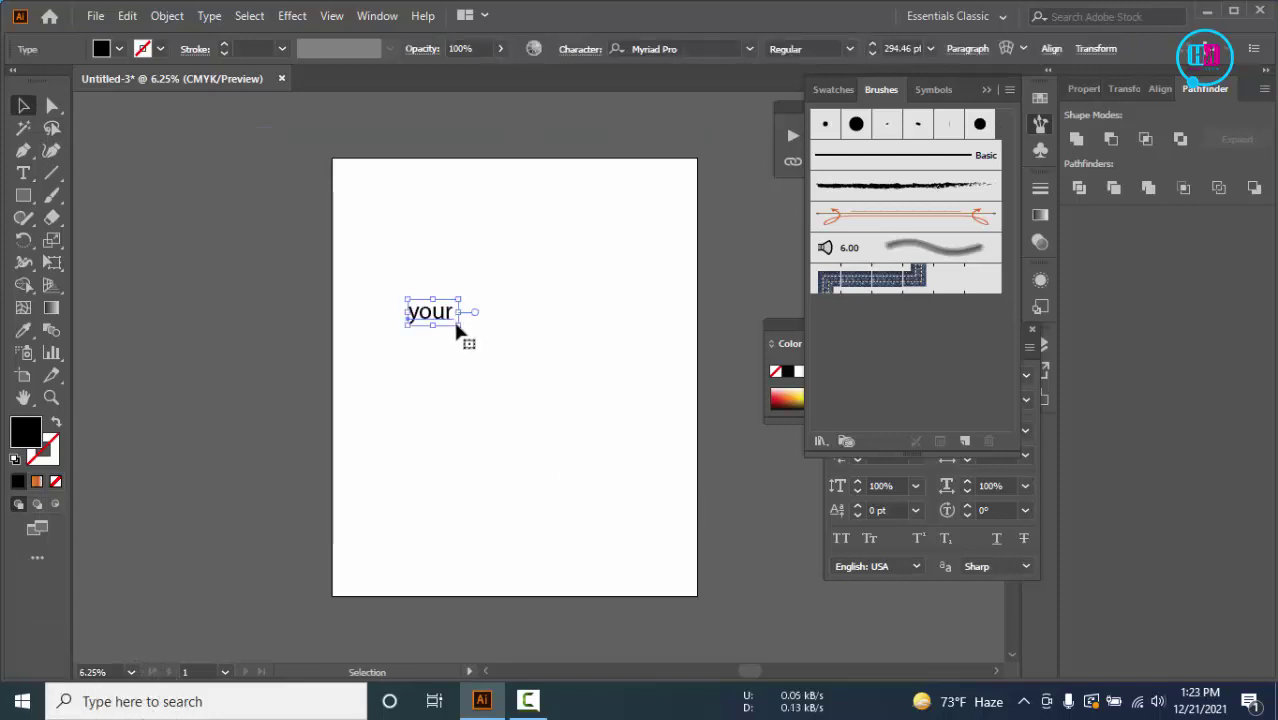
left_click_drag(459, 328, 442, 336)
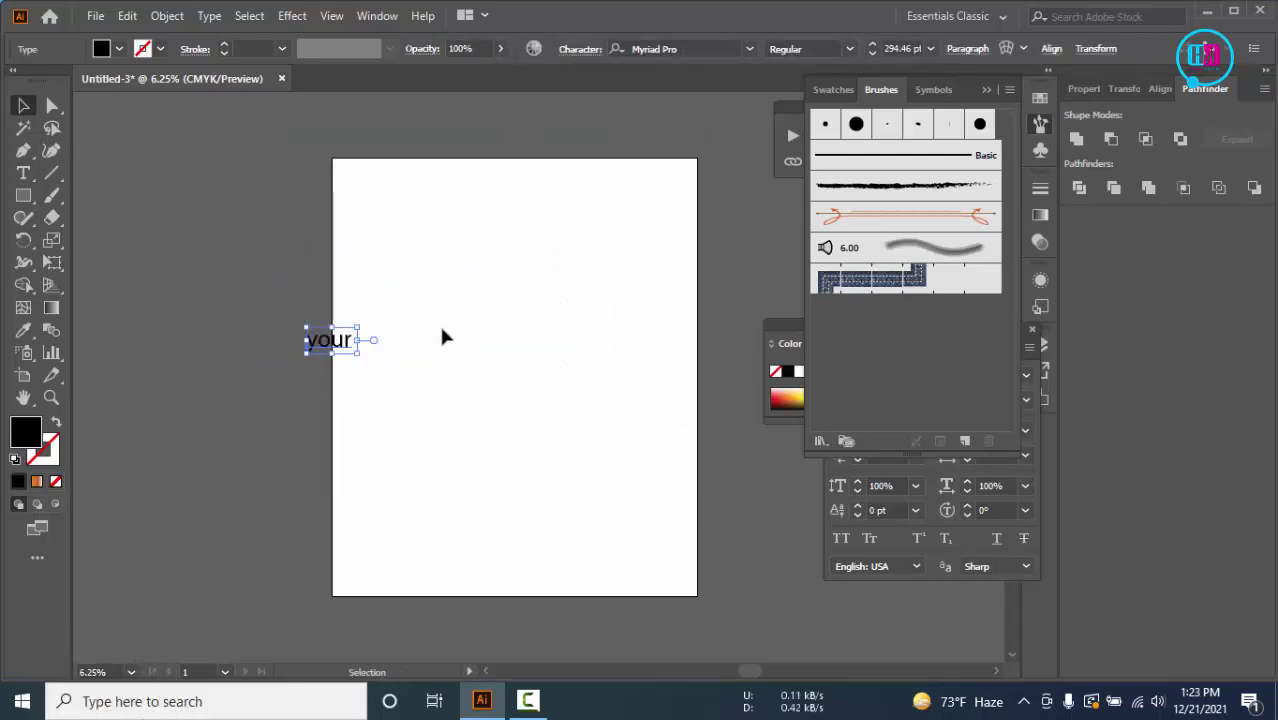
left_click(445, 343)
Scale 'your' up to about 1173 pt and move it near the artboard's top
key("a")
key("ctrl+z")
key("v")
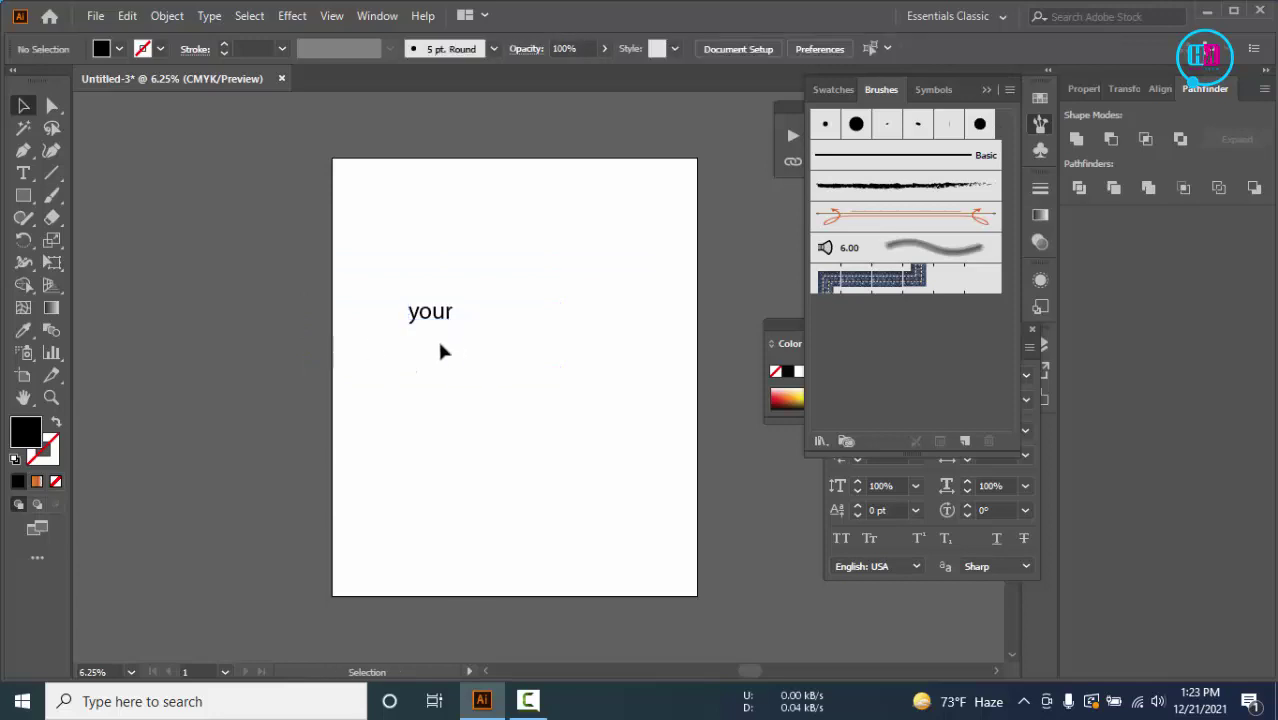
left_click(442, 319)
left_click_drag(463, 329, 530, 413)
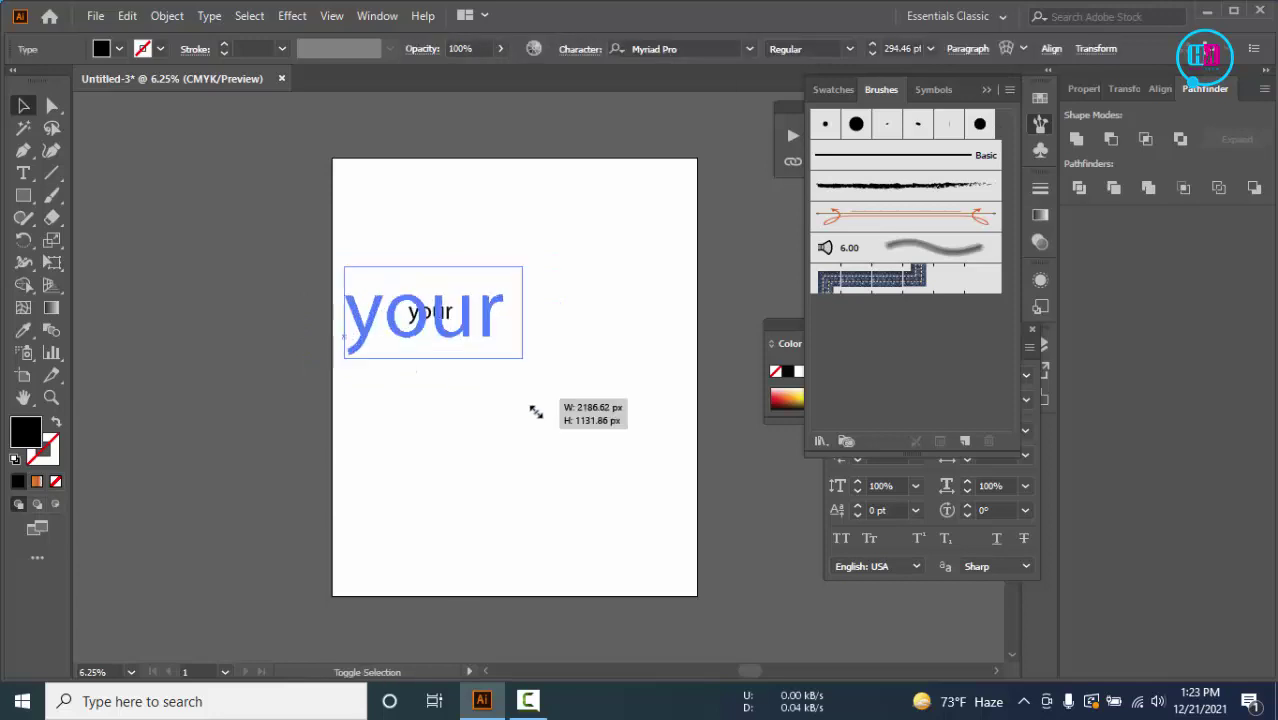
key("ctrl+z")
mouse_move(300, 350)
left_mouse_down()
mouse_move(605, 252)
mouse_move(710, 304)
left_mouse_up()
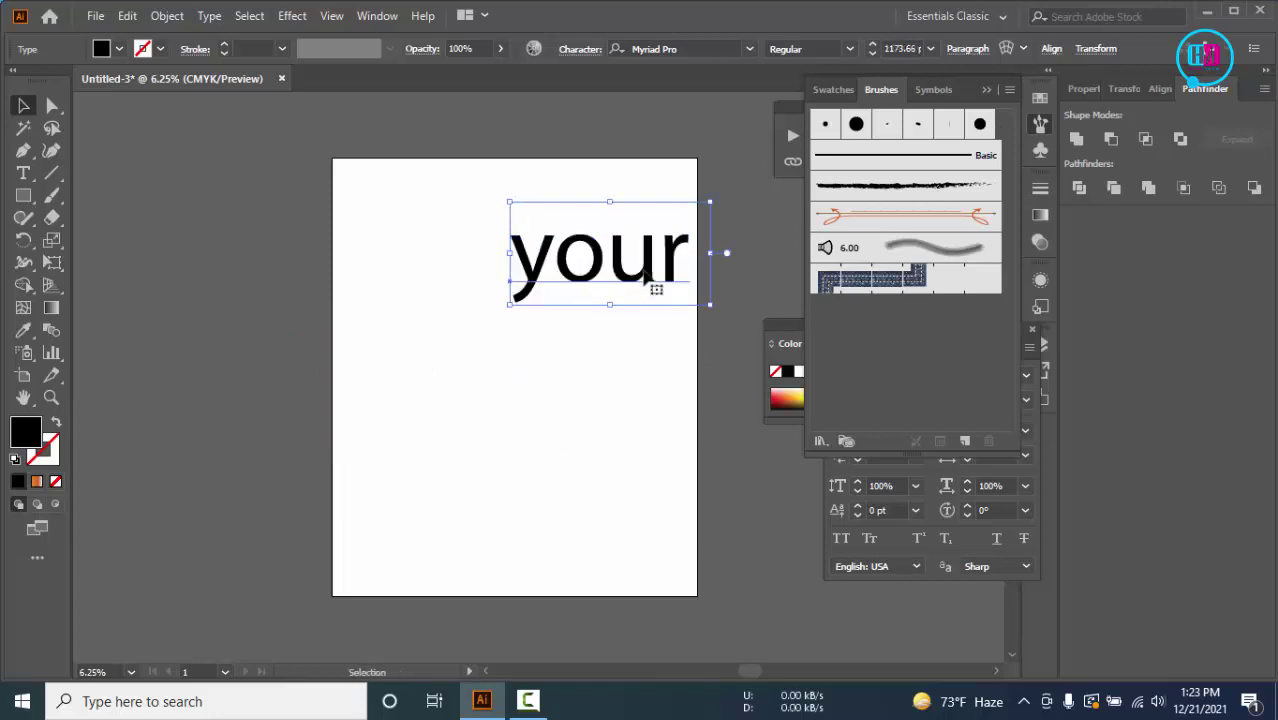
left_click_drag(644, 277, 580, 262)
left_click(580, 355)
Change 'your' to Myriad Pro Semibold and duplicate it downward into three stacked copies
left_click(570, 270)
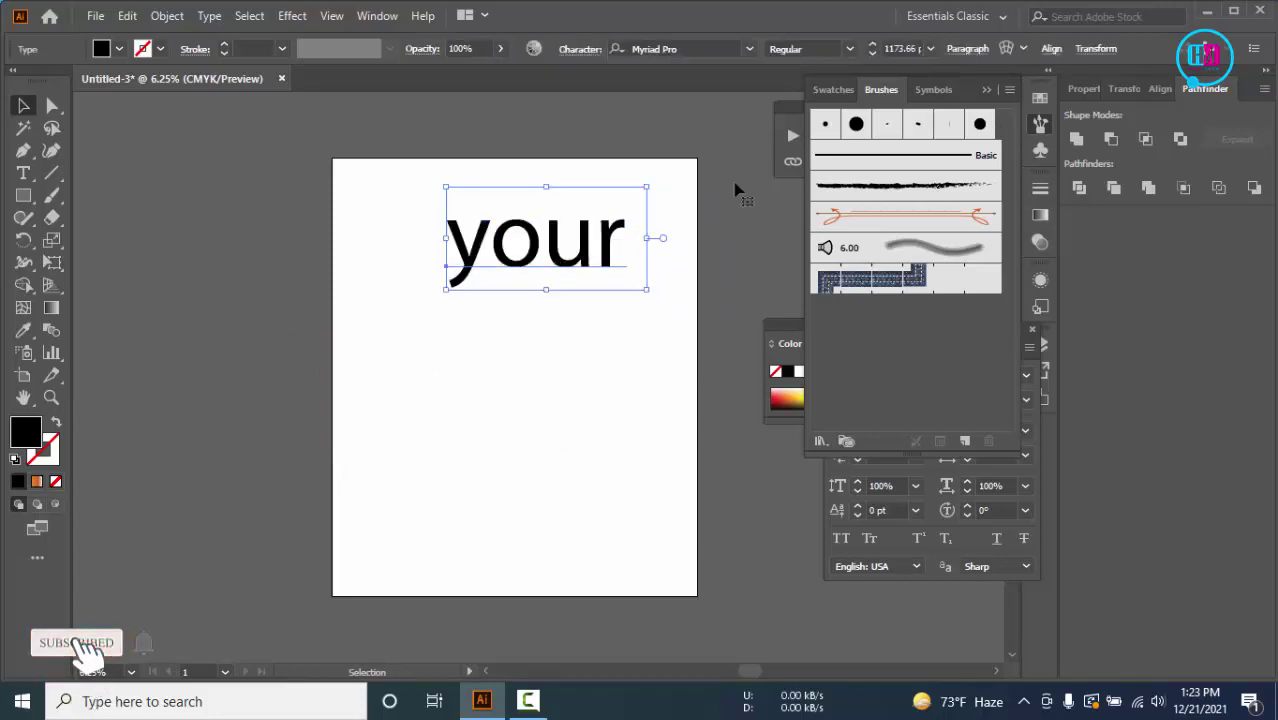
left_click(812, 48)
key("Down")
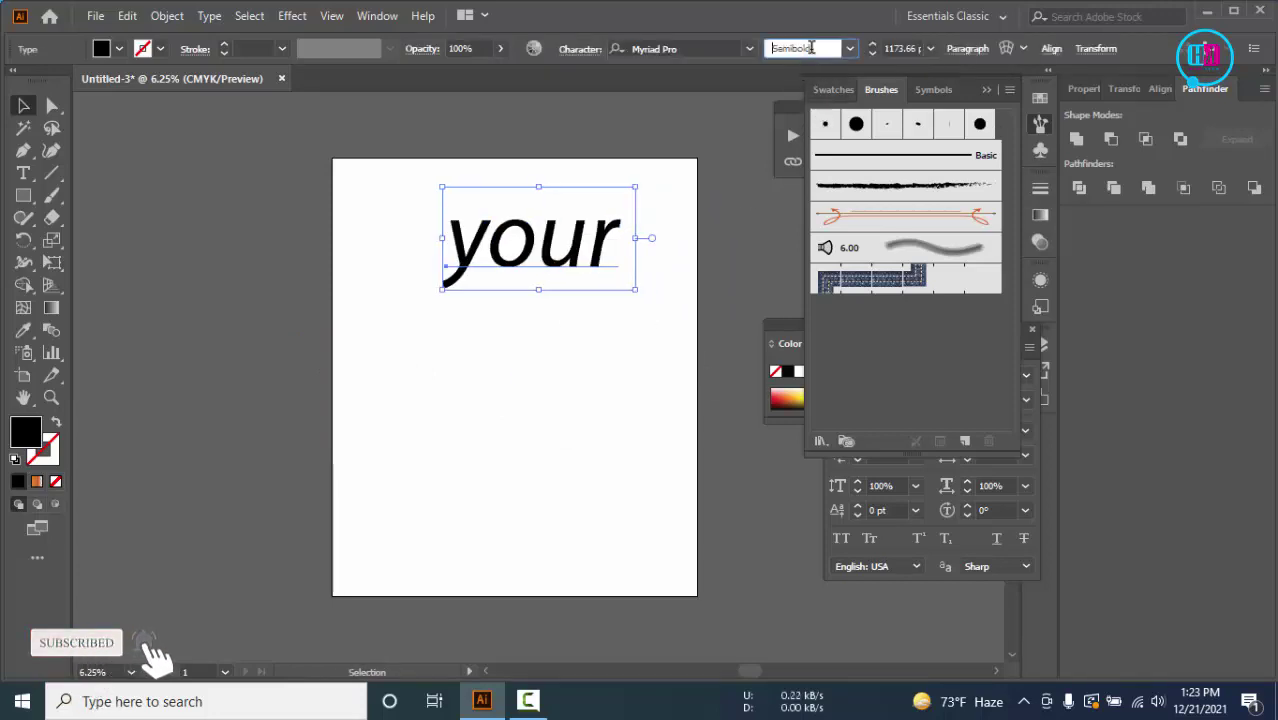
key("Down")
key("Down")
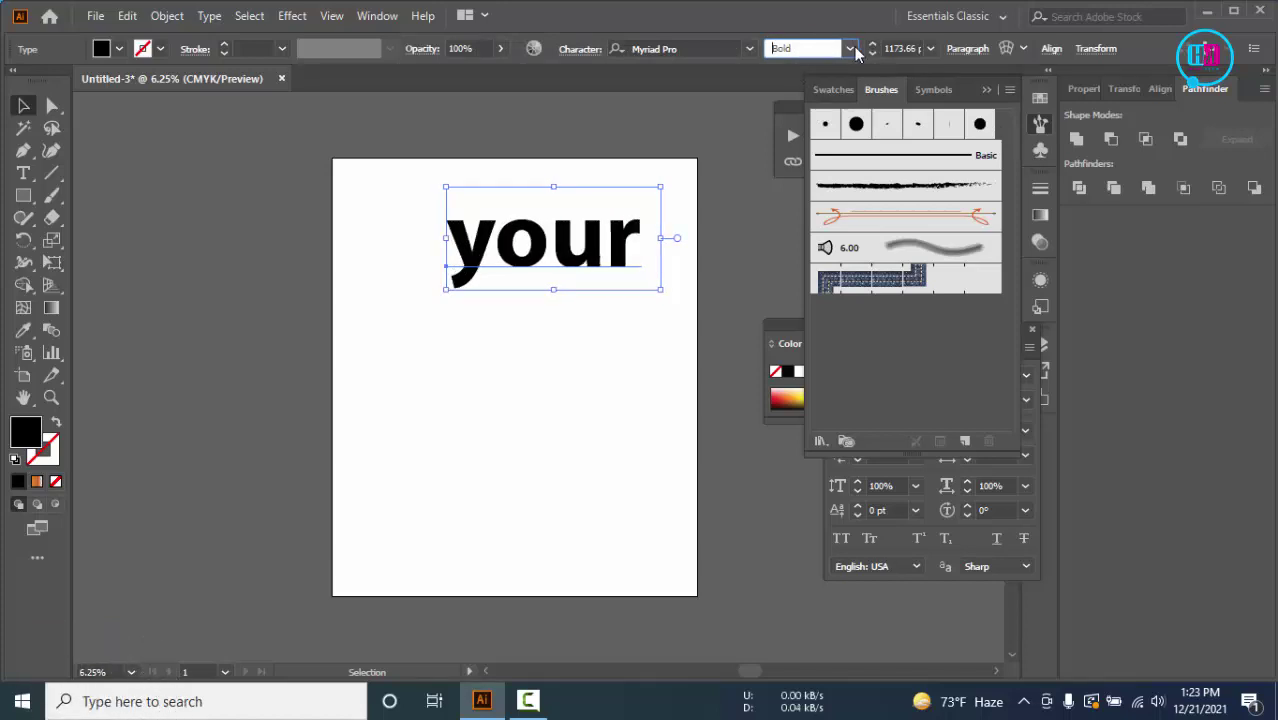
left_click(852, 48)
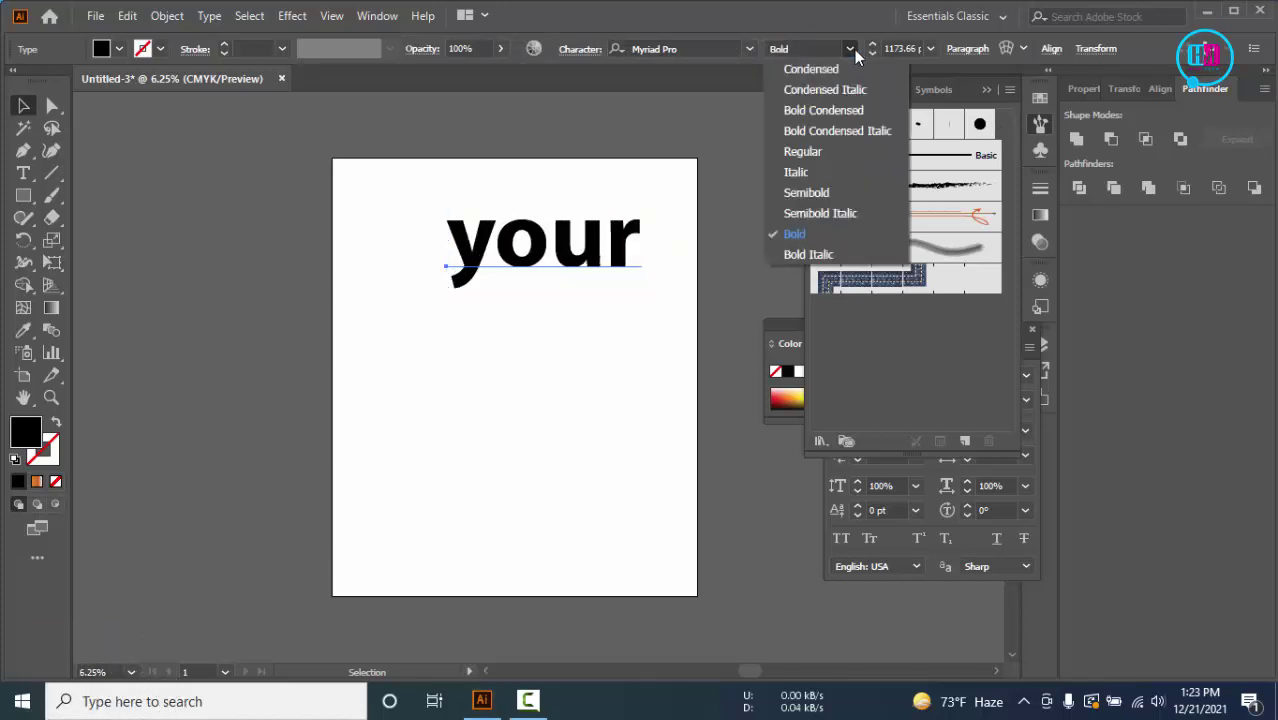
left_click(810, 199)
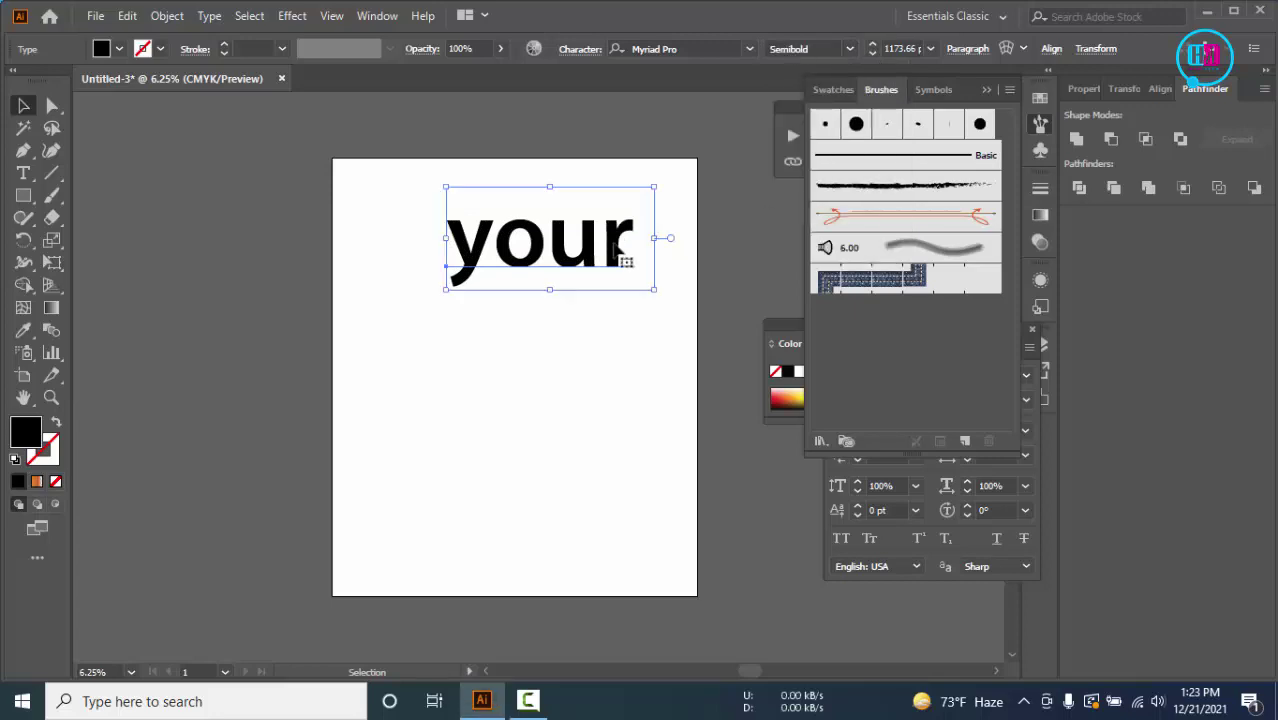
mouse_move(600, 270)
left_mouse_down()
mouse_move(585, 287)
mouse_move(585, 440)
left_mouse_up()
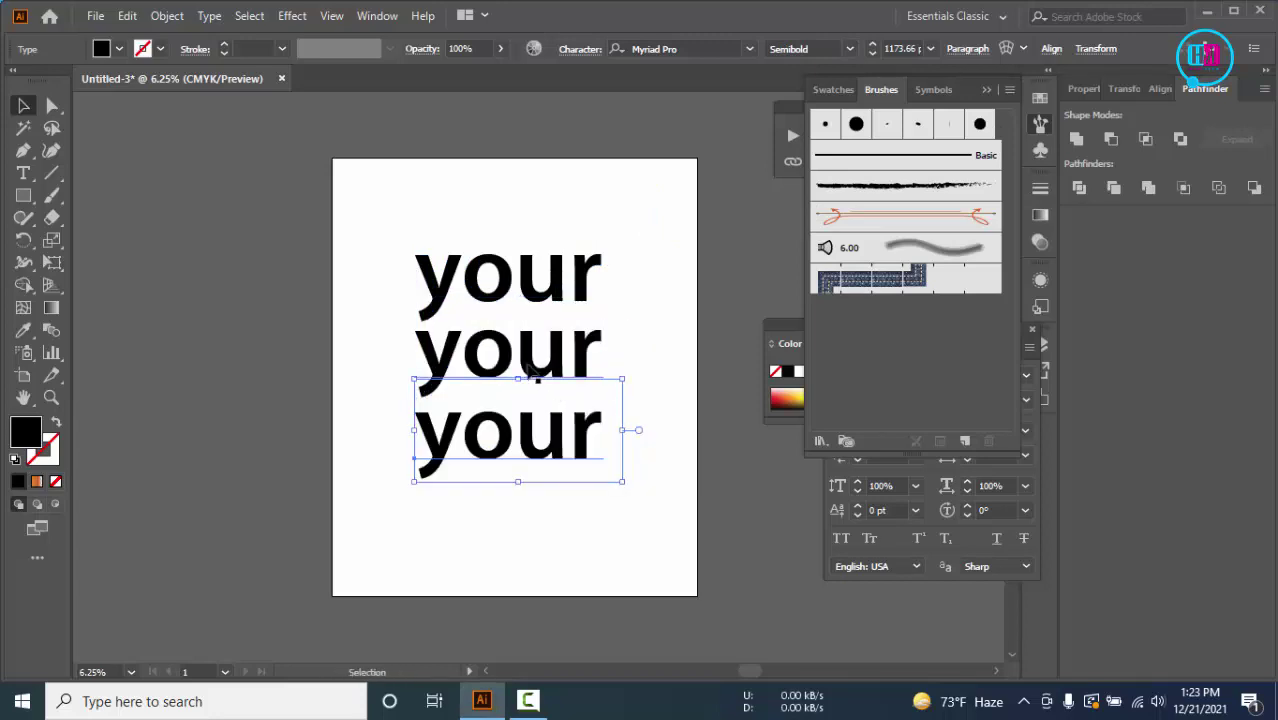
Retype the three stacked lines as YOUR, DESIGN and HERE in capitals
key("t")
double_click(521, 367)
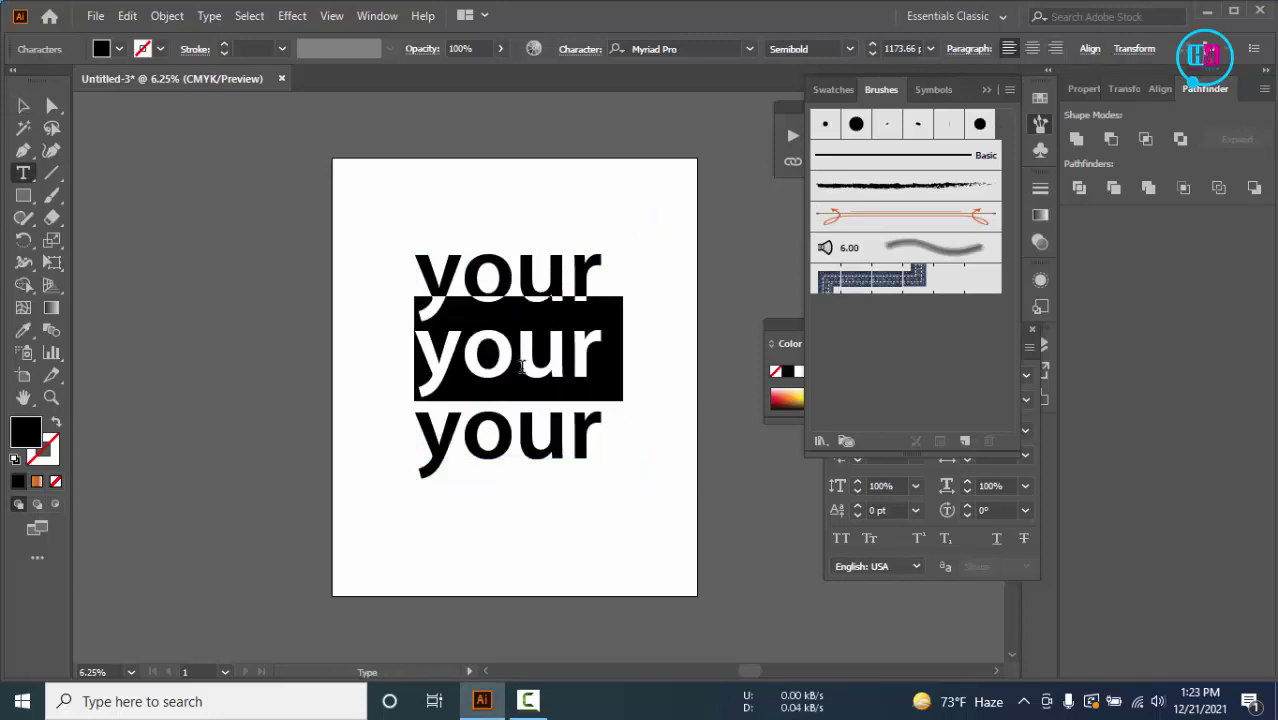
type("DESign")
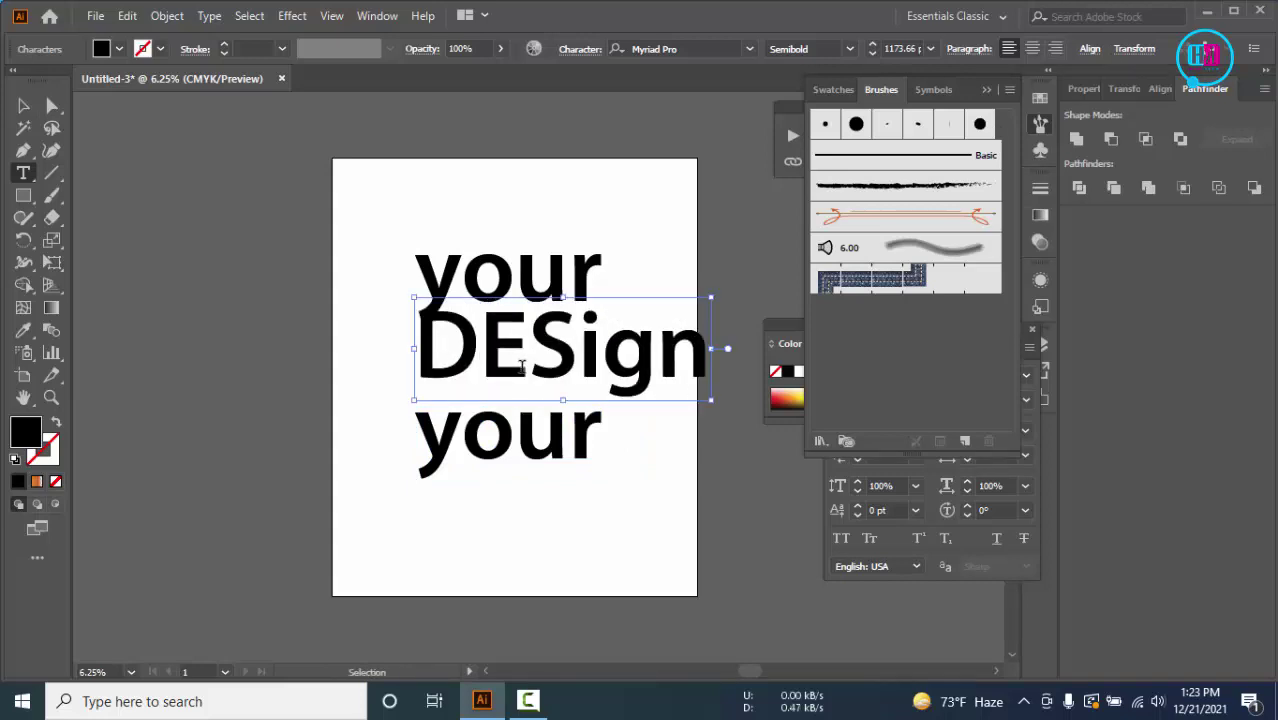
double_click(521, 367)
type("DE")
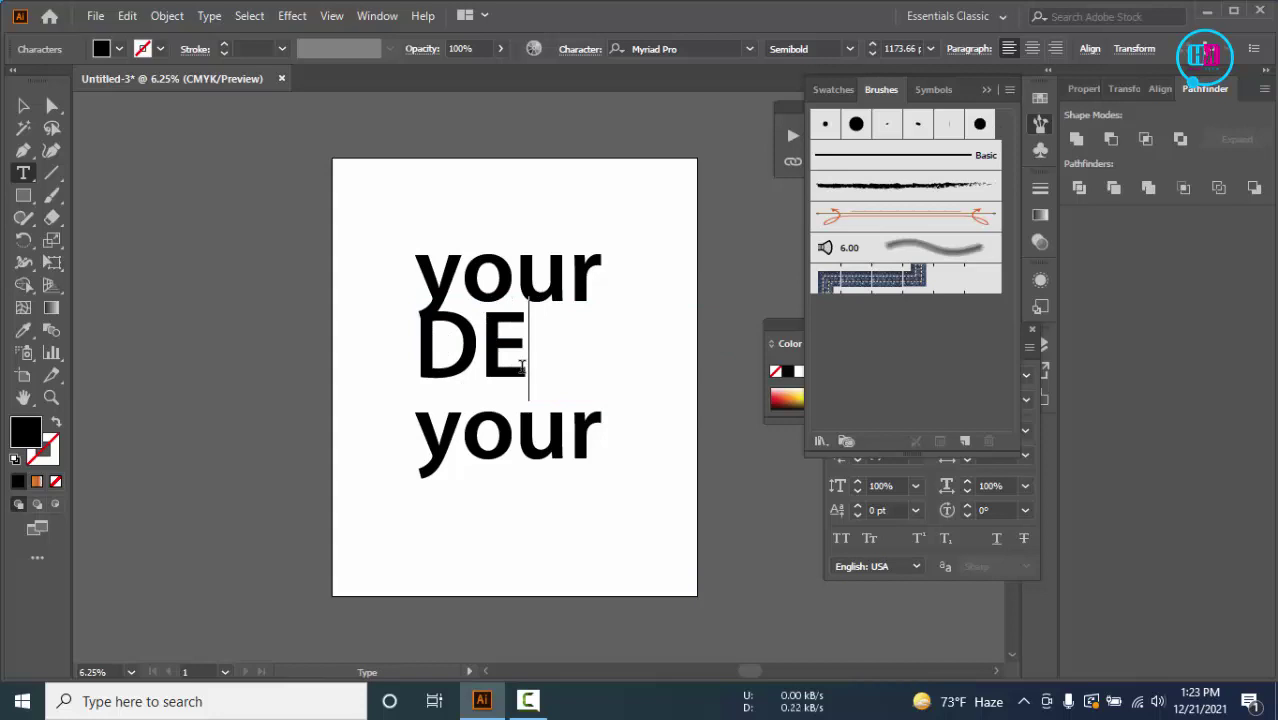
type("SIGN")
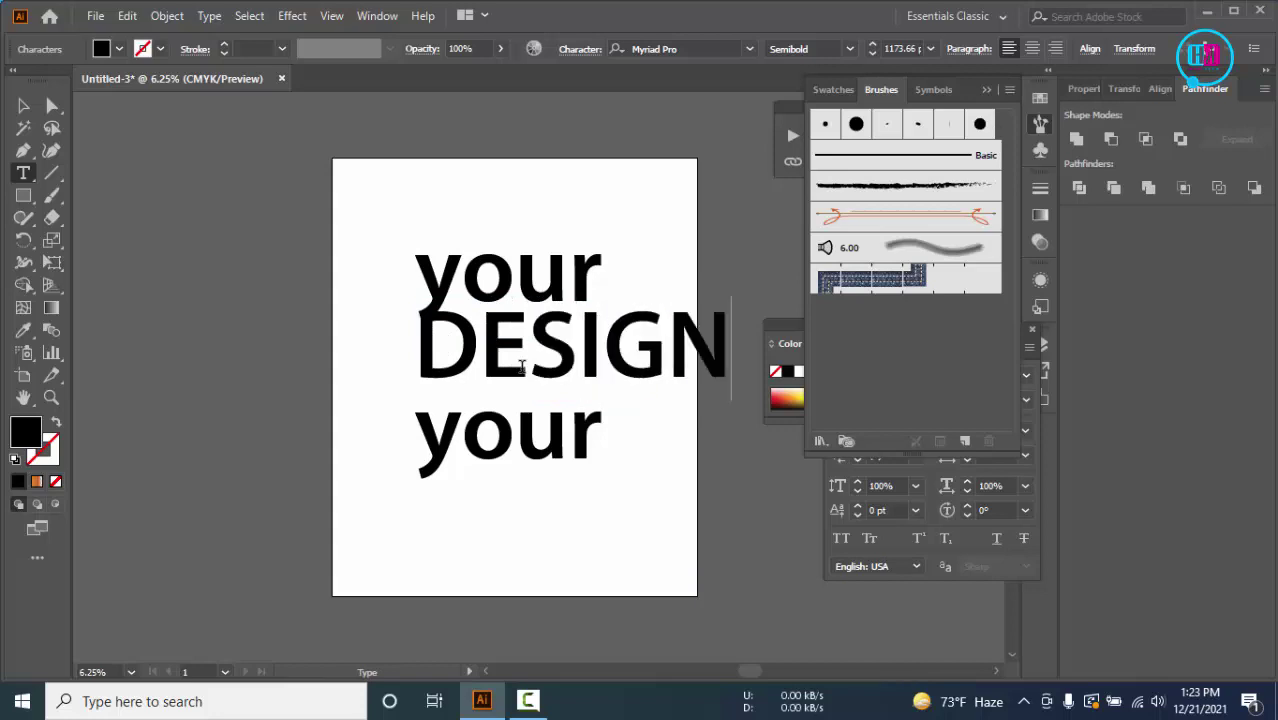
double_click(482, 450)
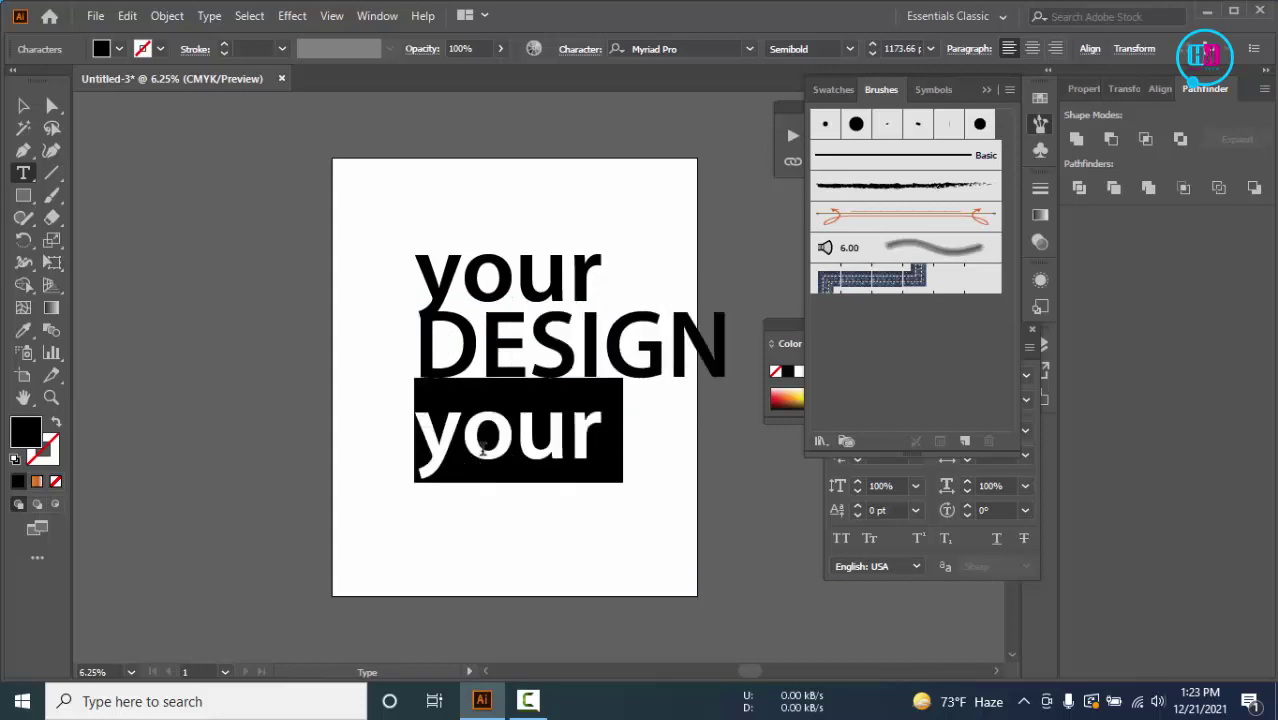
type("HERE")
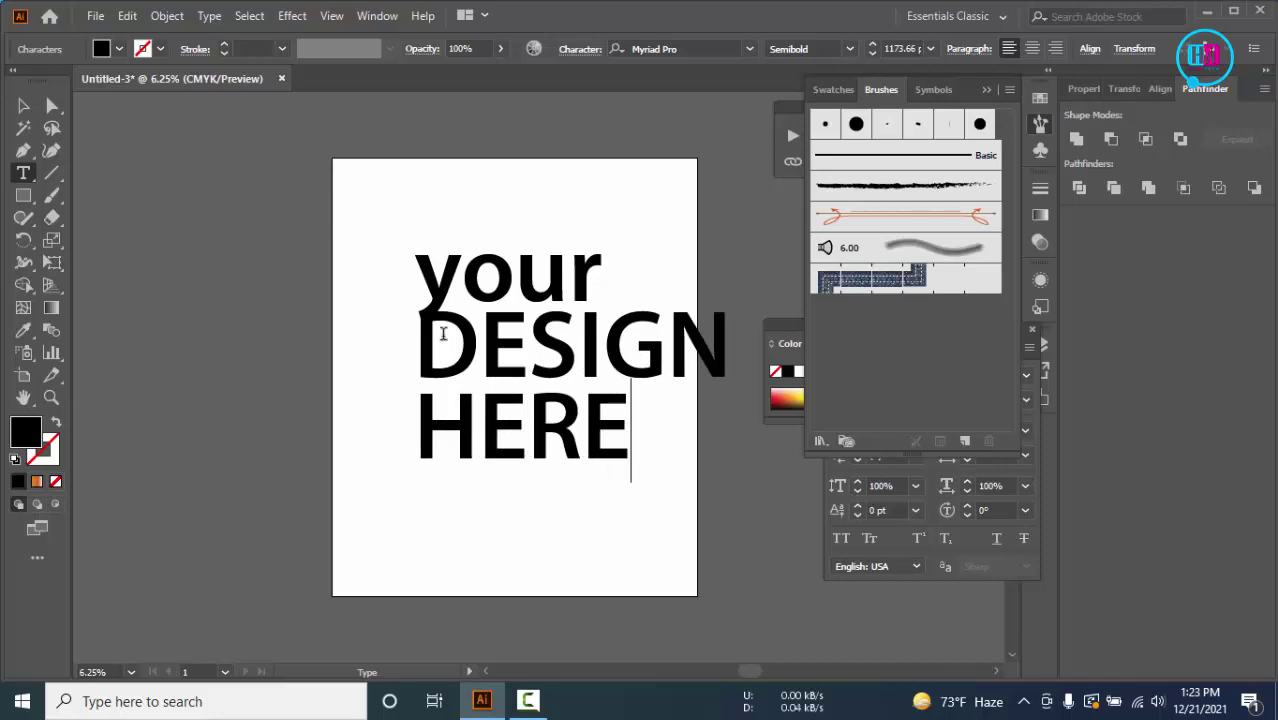
double_click(490, 265)
type("Y")
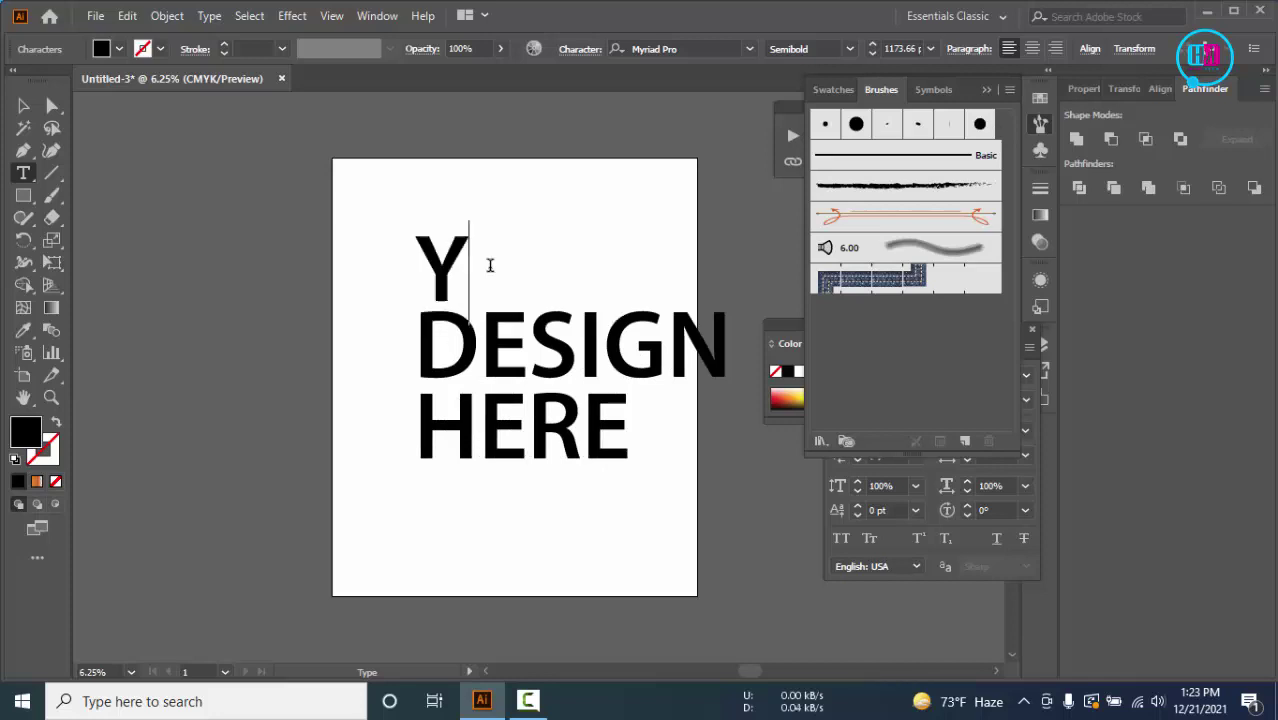
type("OUR")
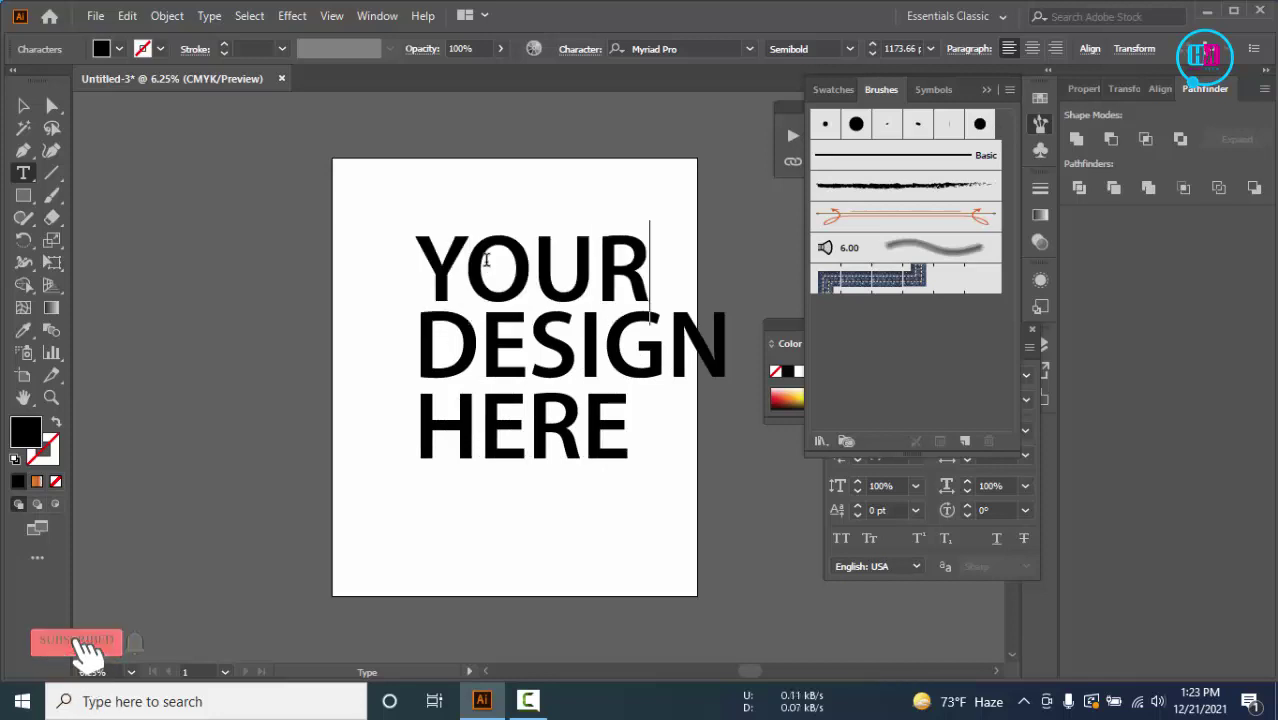
left_click(23, 105)
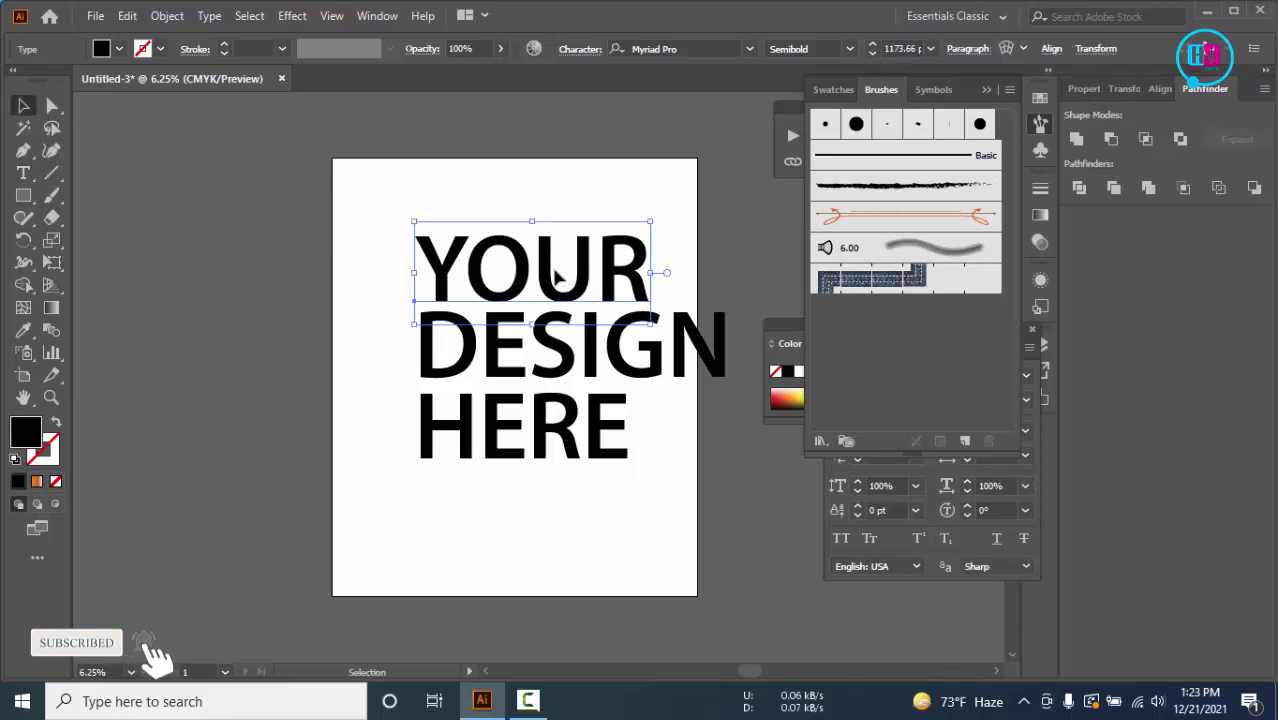
Left-align the three stacked lines with the Align panel
left_click_drag(556, 278, 549, 278)
left_click_drag(414, 214, 684, 546)
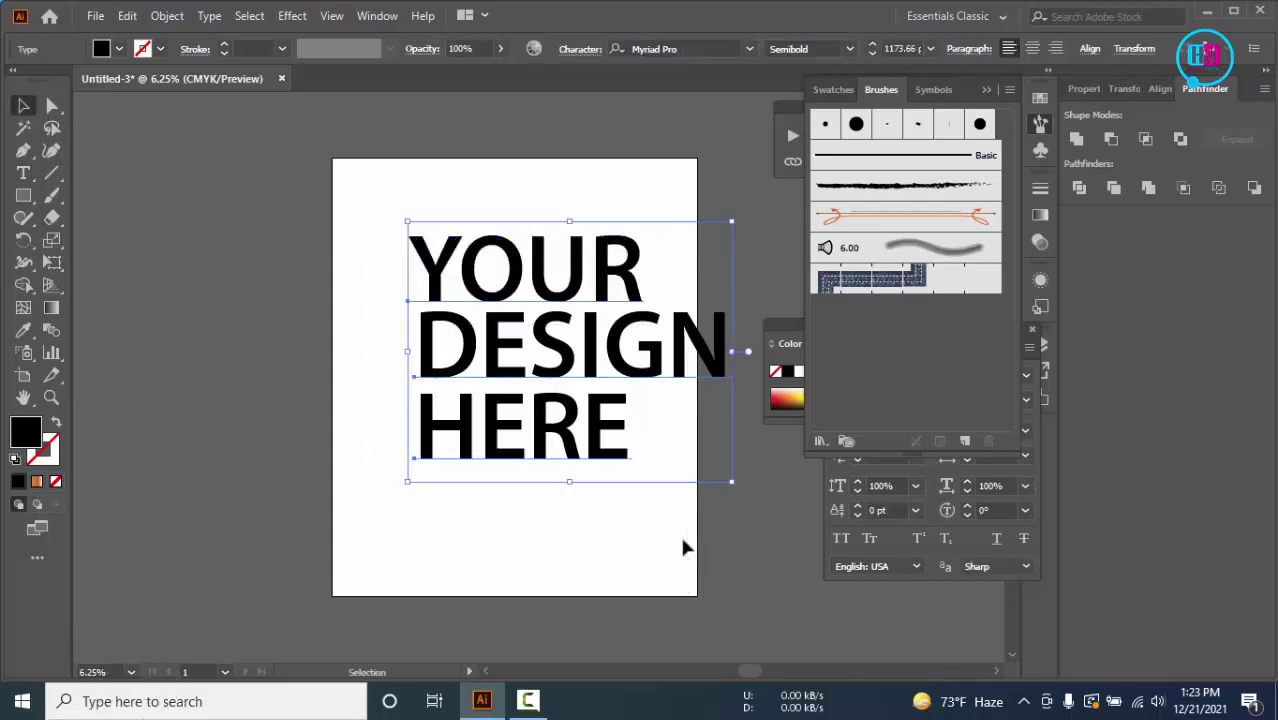
left_click(1090, 50)
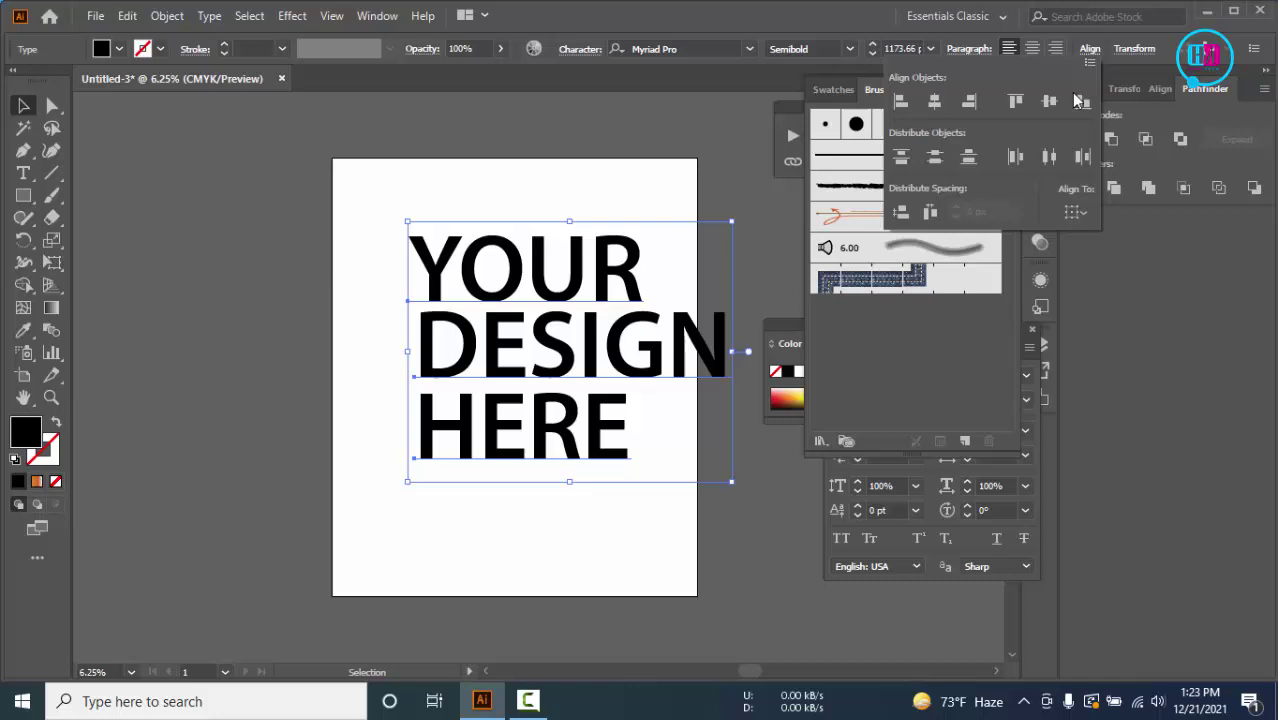
left_click(1070, 213)
left_click(1110, 230)
left_click(903, 100)
left_click(536, 163)
left_click(636, 183)
Shrink the slogan block to about 788 pt
left_click_drag(652, 180, 589, 176)
left_click_drag(288, 166, 760, 556)
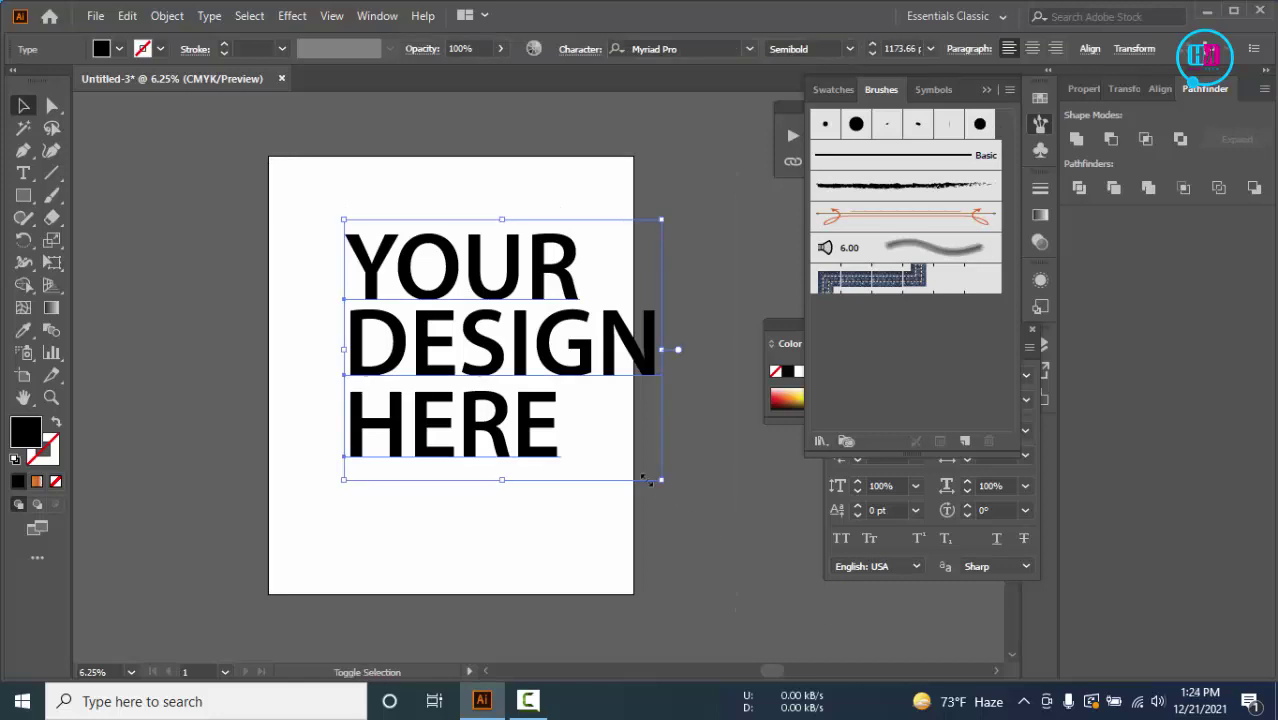
left_click_drag(646, 479, 613, 479)
left_click(448, 257)
Move the slogan about 45 px left into the artboard's upper-middle area
left_click_drag(371, 186, 525, 419)
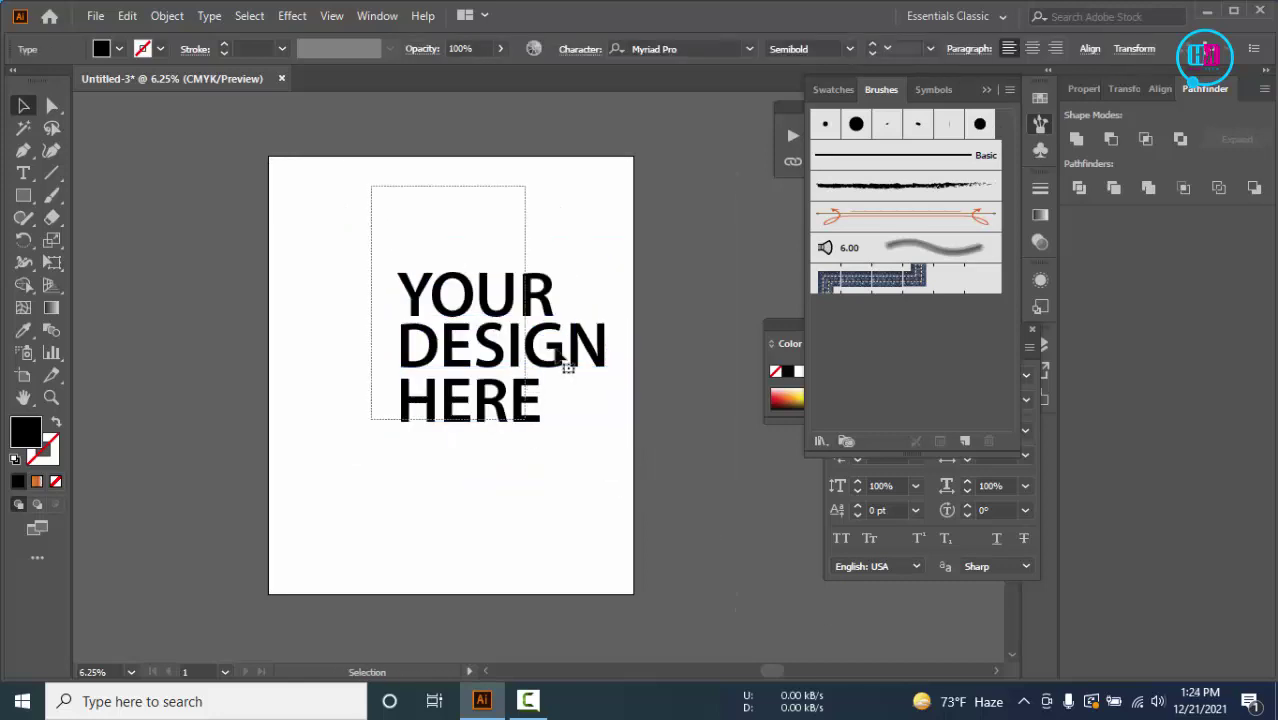
left_click(566, 366)
left_click_drag(563, 289, 518, 287)
left_click(540, 250)
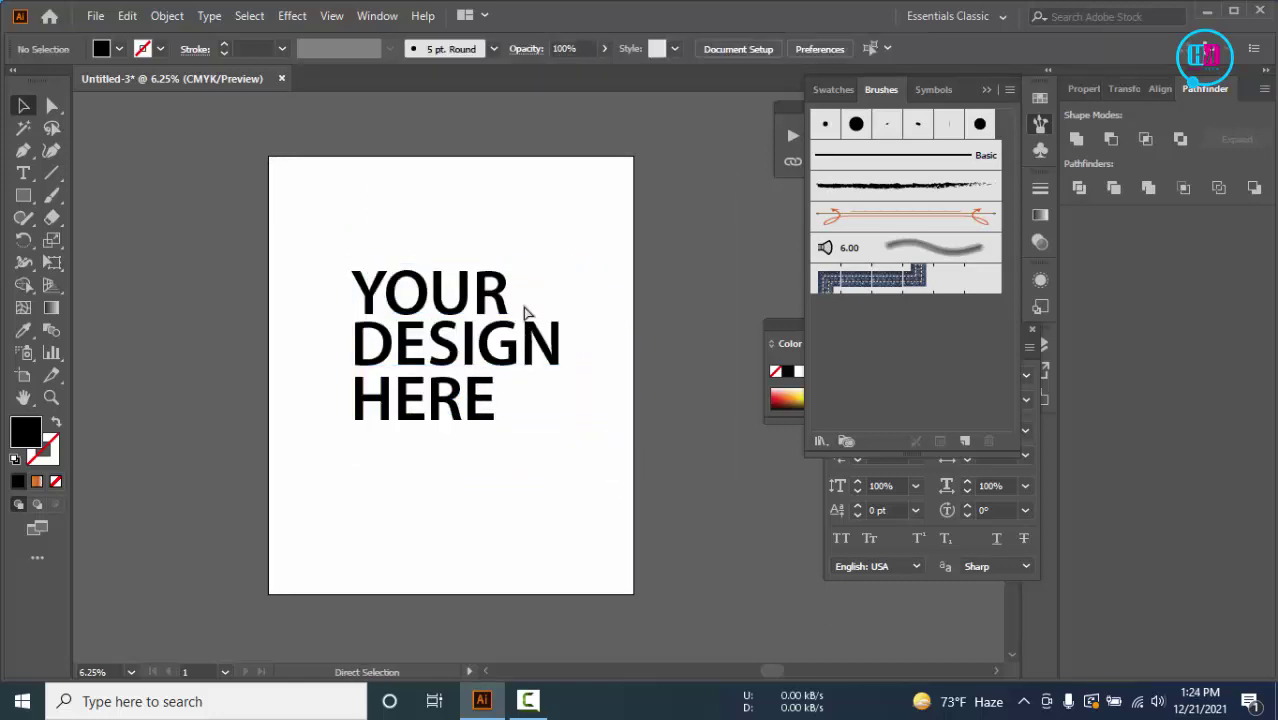
scroll(527, 313, "up", 2)
left_click_drag(610, 271, 739, 251)
scroll(630, 277, "down", 2)
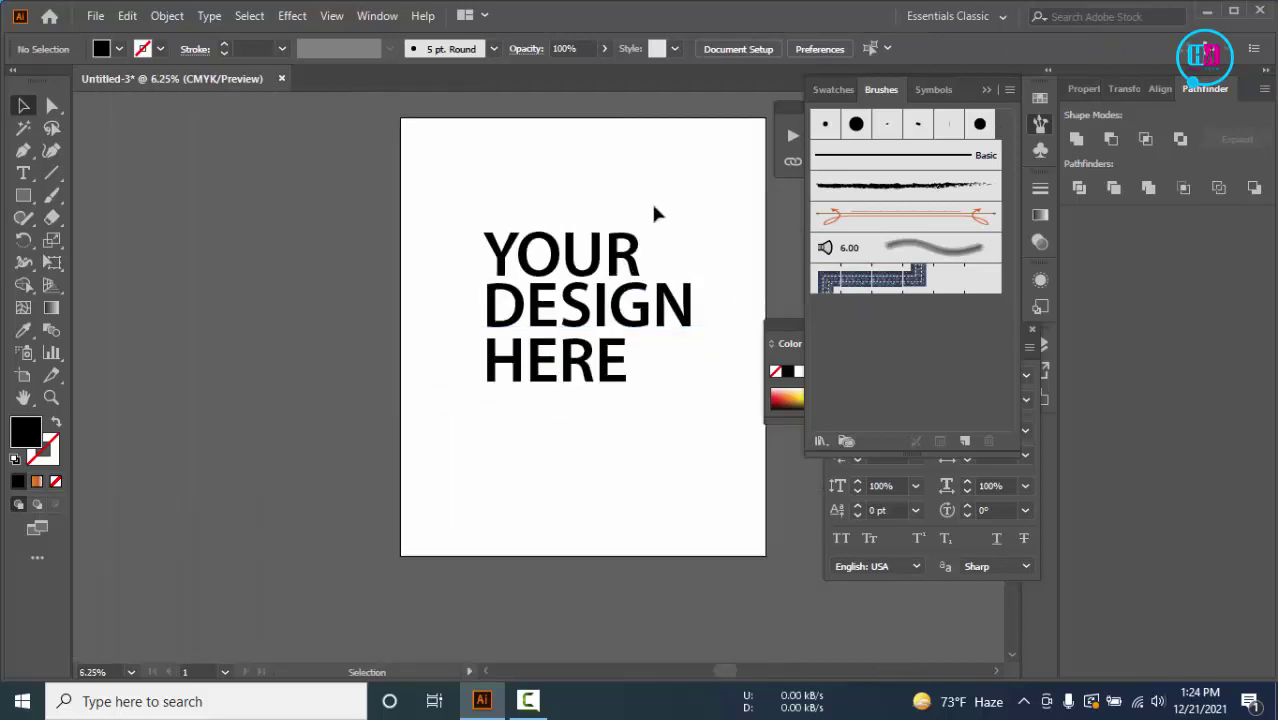
key("ctrl+a")
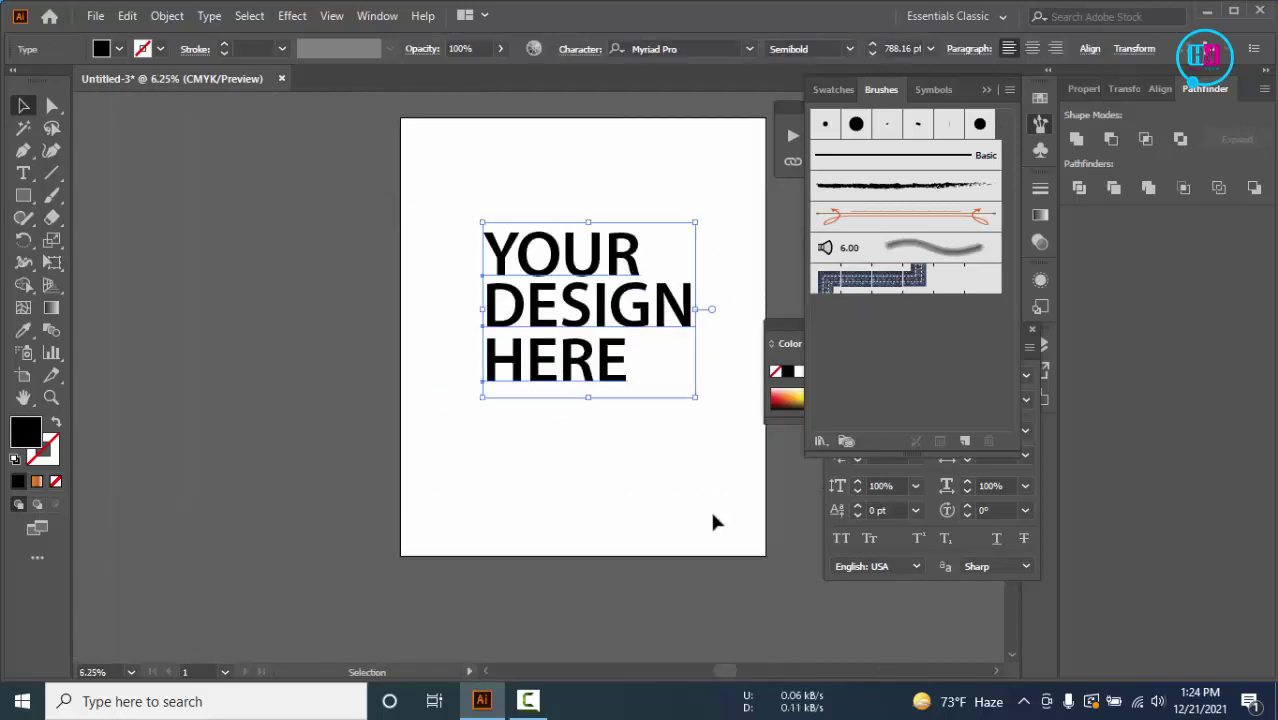
left_click(324, 330)
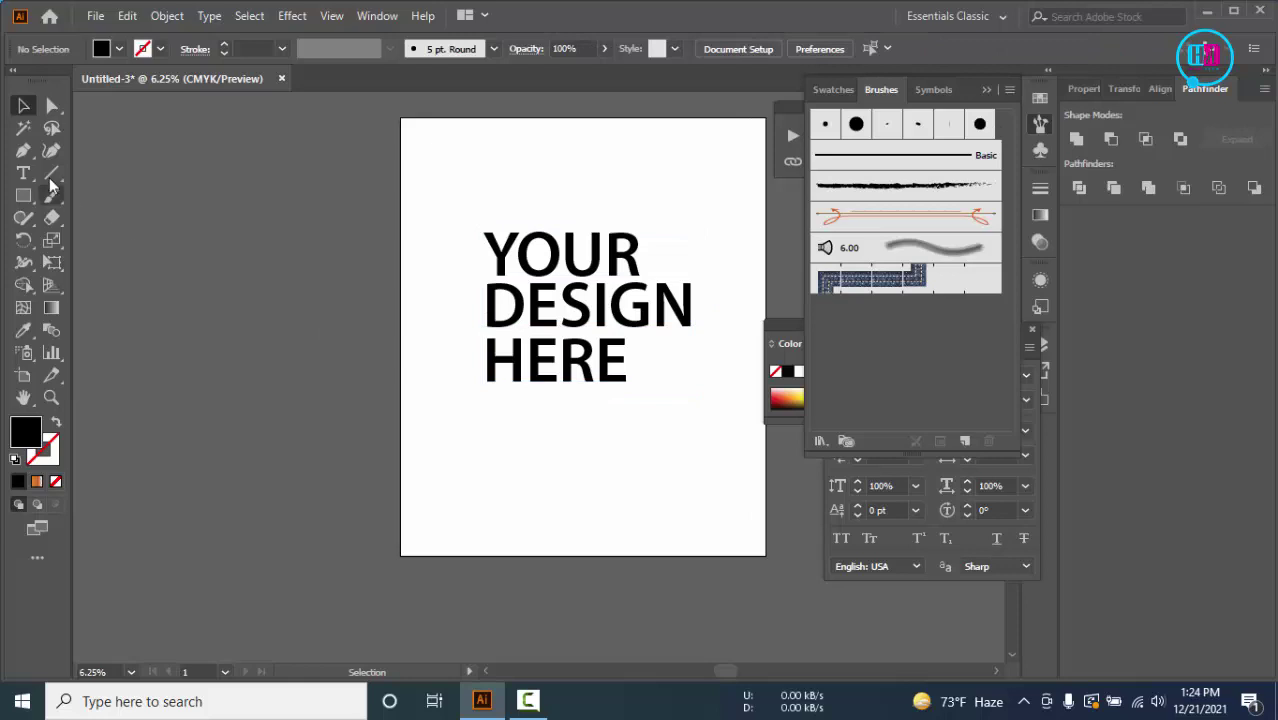
Draw a thin black rectangle, rotate it to slant up-right, and stretch it across the lettering
left_click(23, 198)
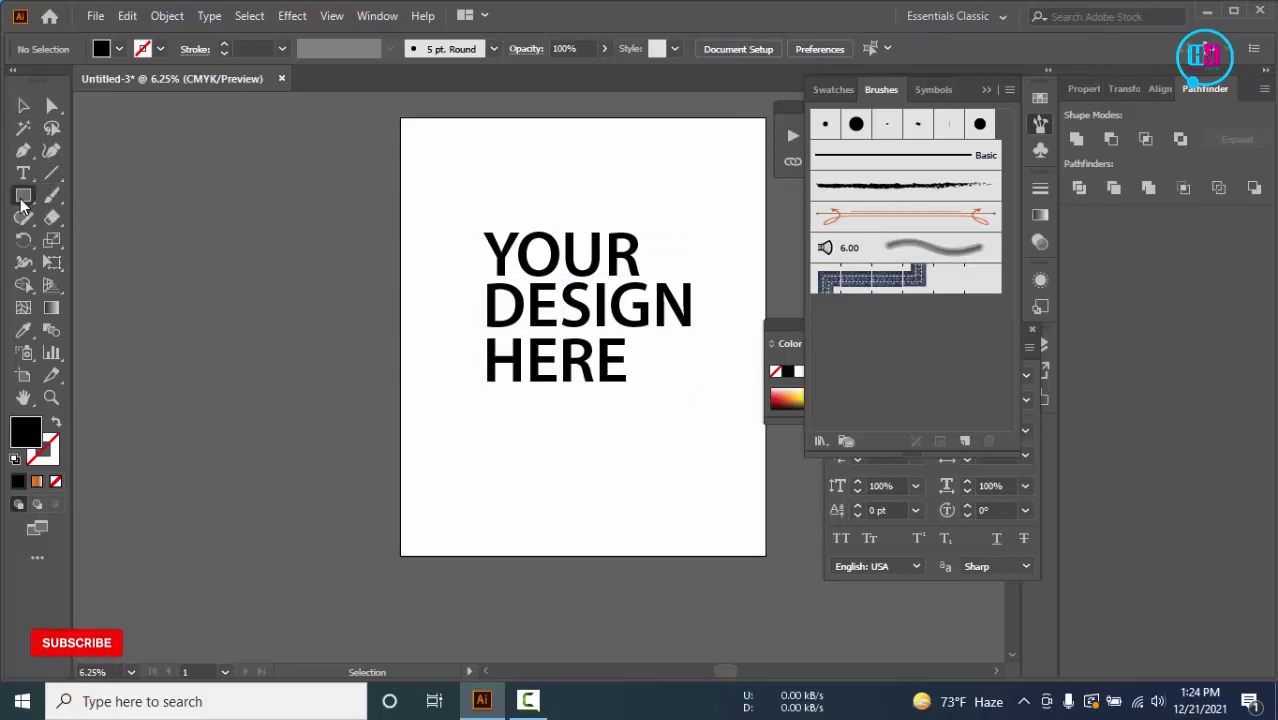
left_click_drag(614, 188, 612, 330)
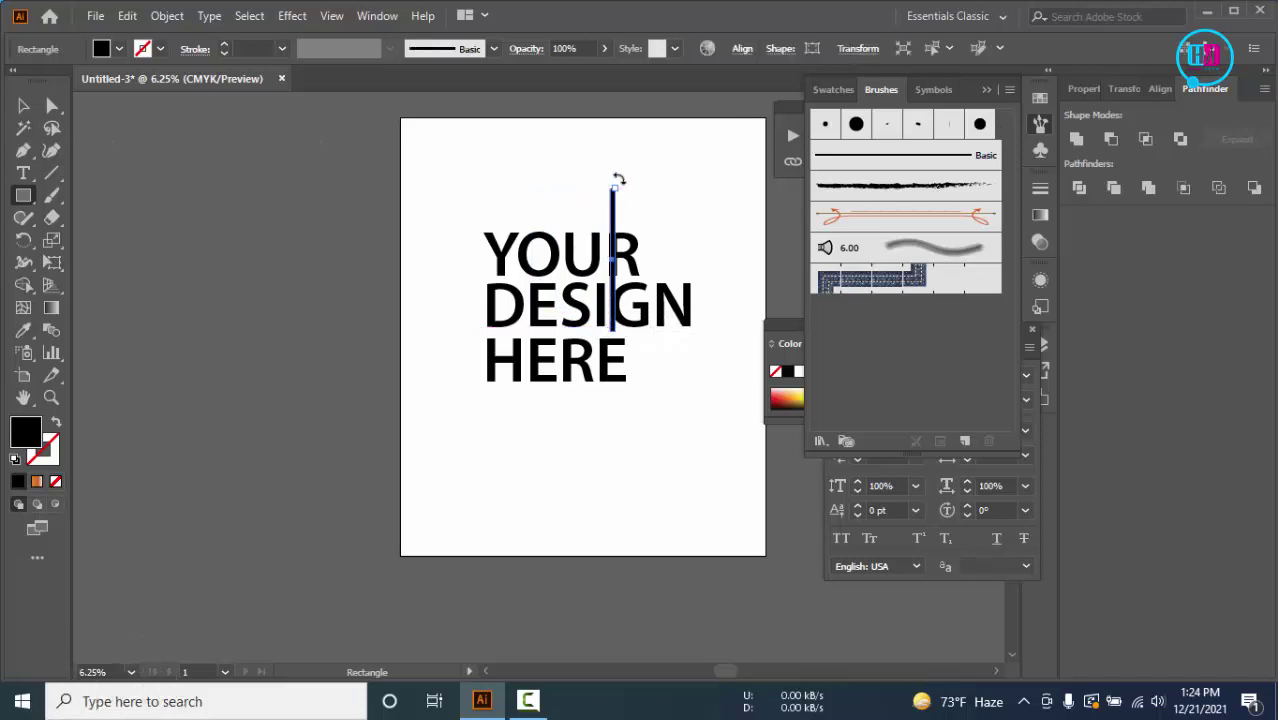
left_click_drag(618, 178, 662, 198)
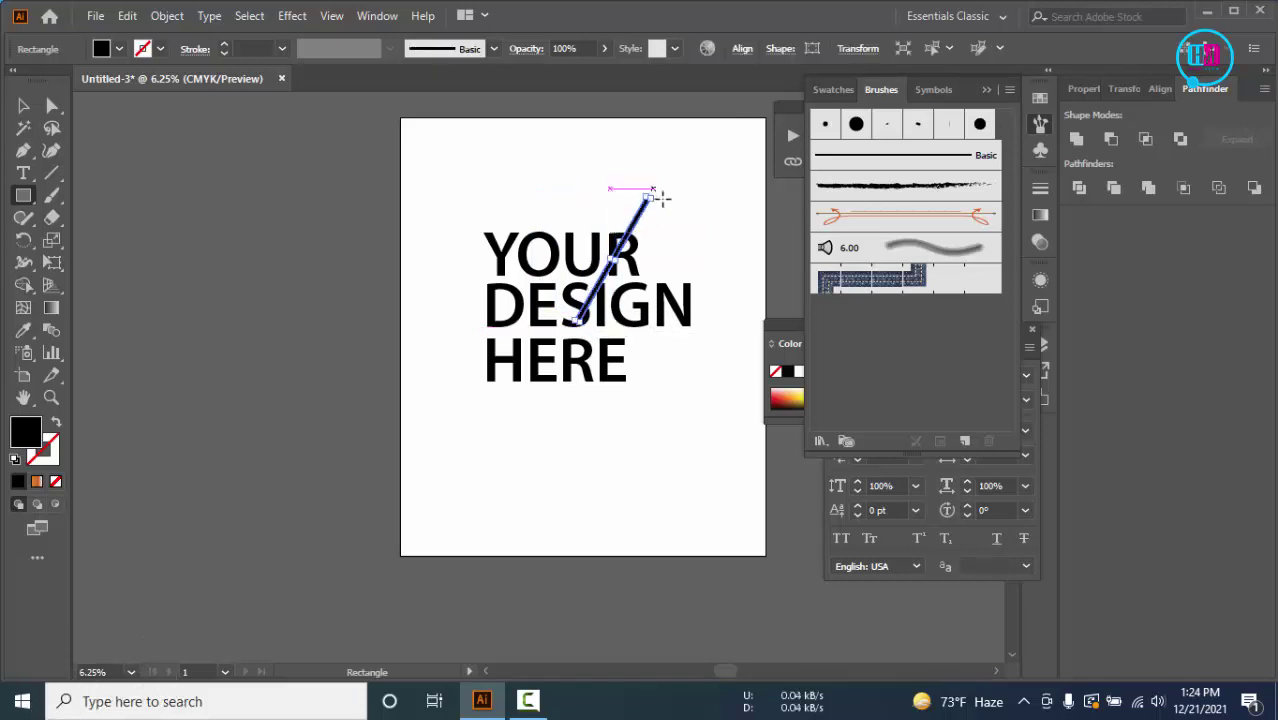
left_click_drag(652, 199, 760, 134)
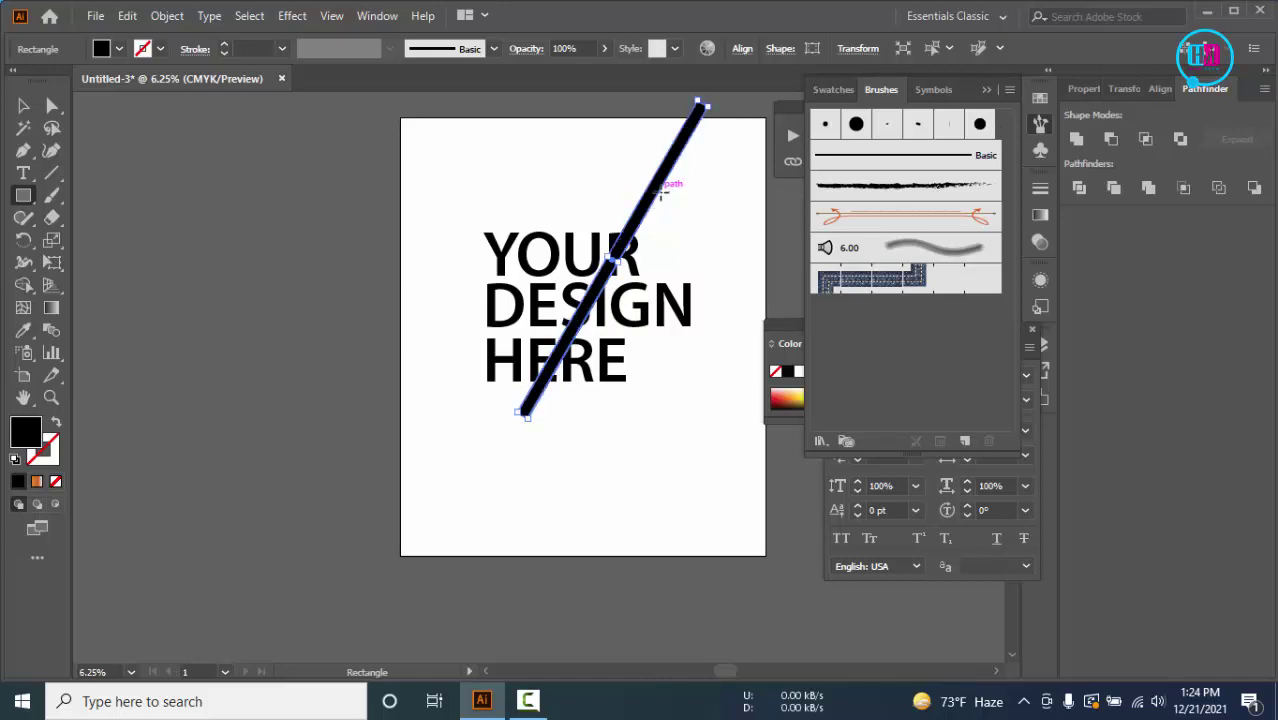
key("v")
left_click(645, 245)
scroll(645, 240, "up", 1)
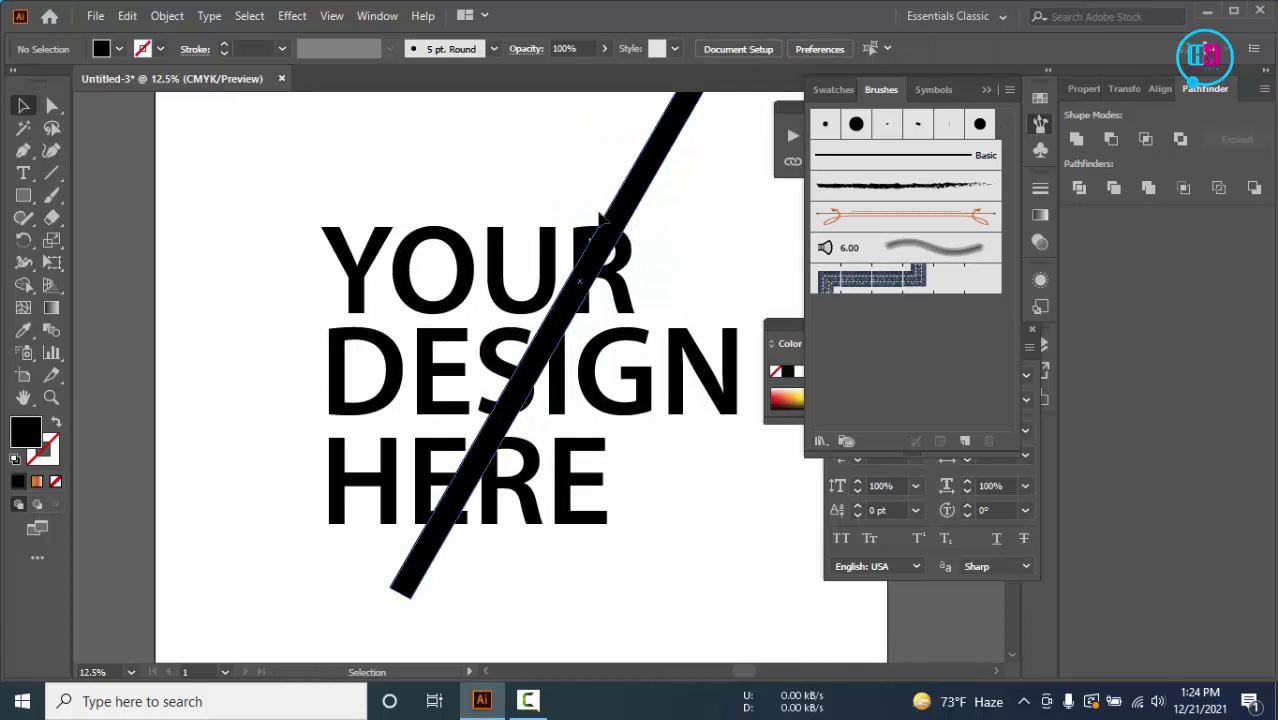
Move the diagonal bar left and narrow it into a slim slash
left_click_drag(600, 218, 548, 216)
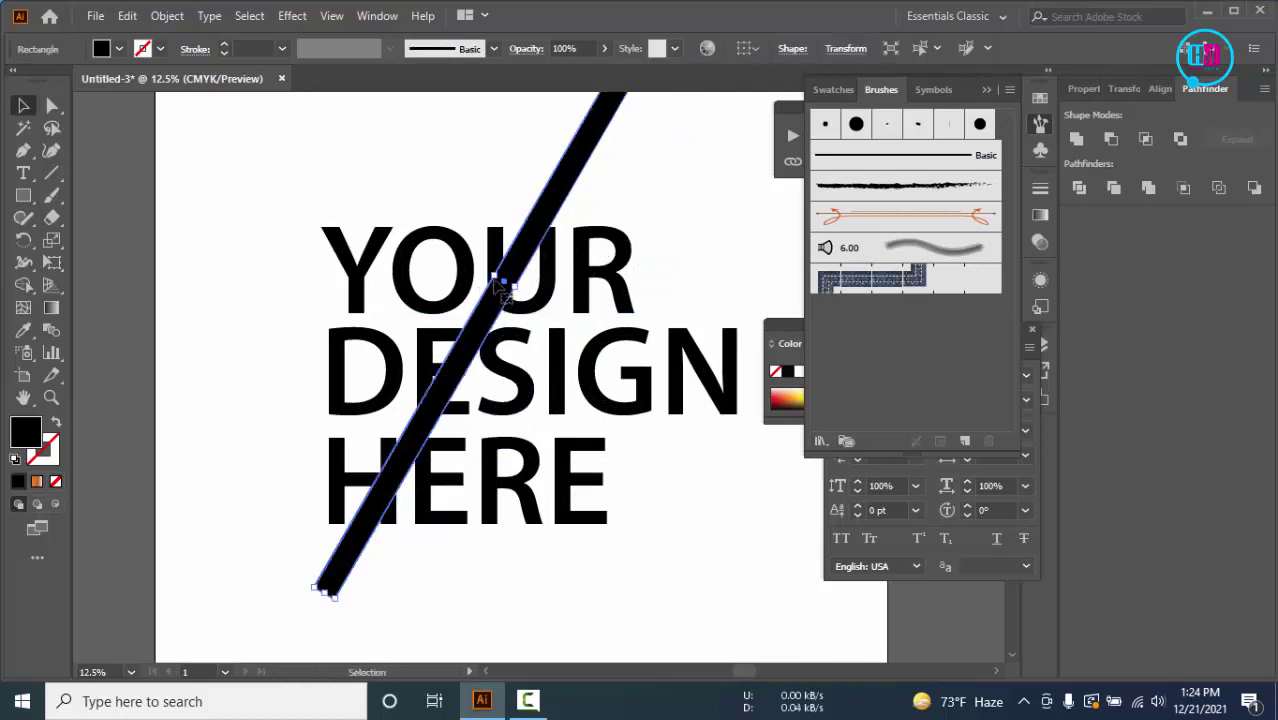
left_click_drag(493, 276, 512, 285)
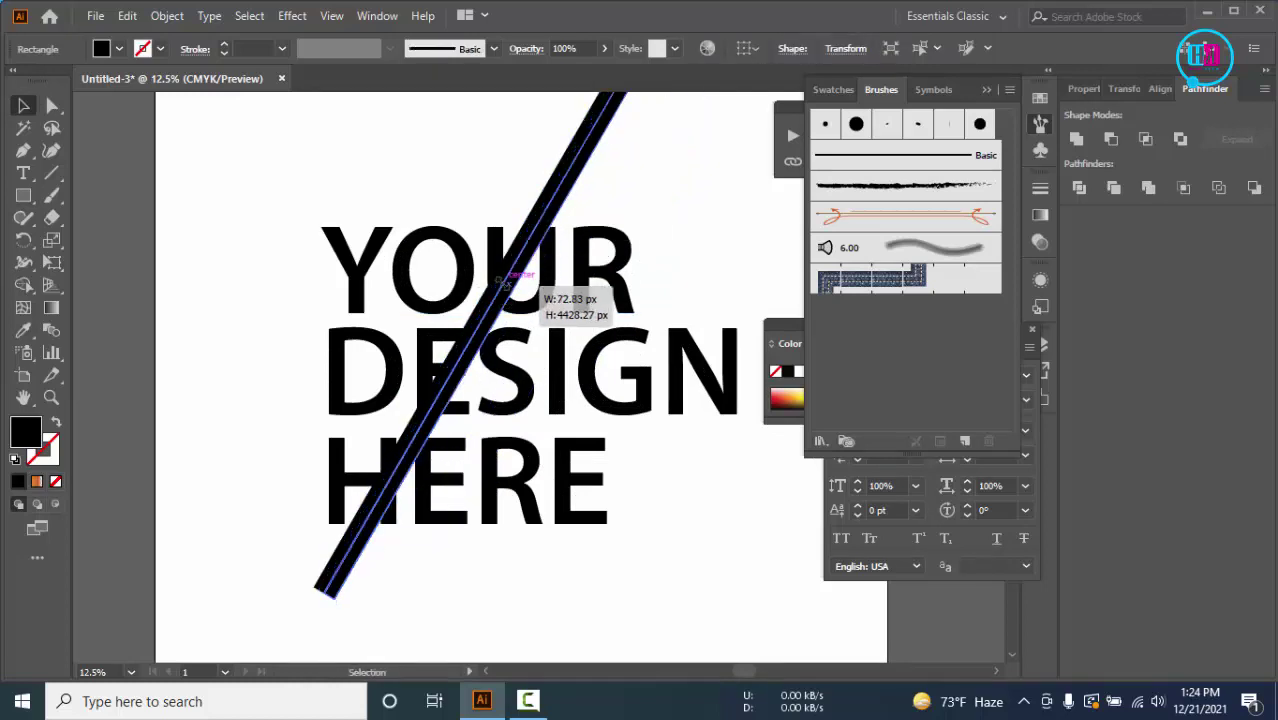
left_click(701, 166)
mouse_move(562, 206)
left_mouse_down()
mouse_move(540, 211)
mouse_move(563, 211)
left_mouse_up()
scroll(650, 185, "down", 1)
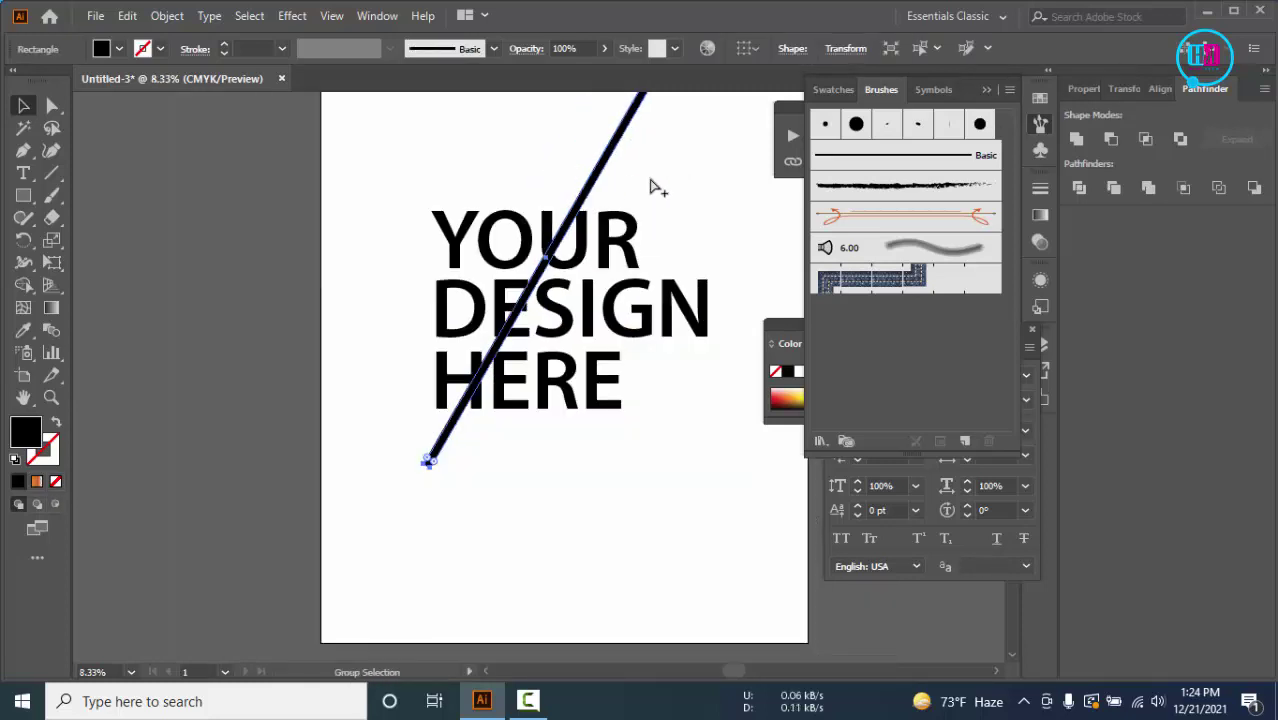
left_click_drag(684, 157, 597, 240)
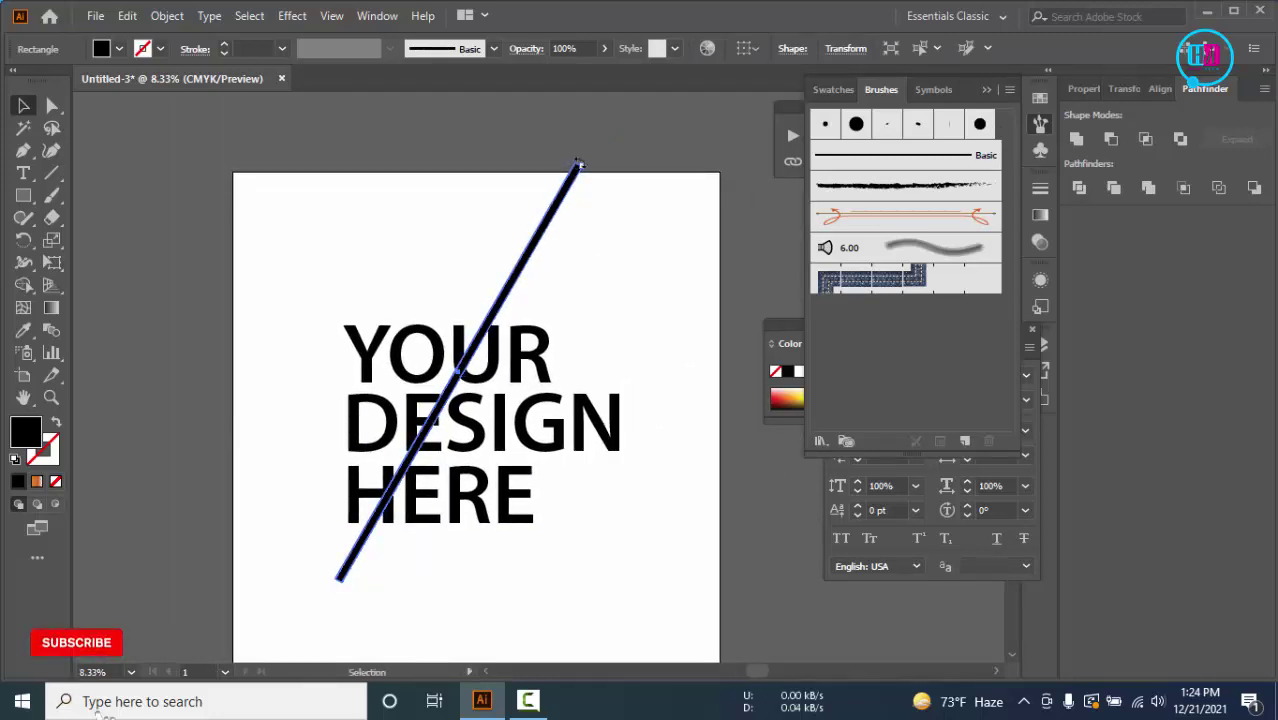
left_click_drag(580, 165, 524, 208)
key("ctrl+z")
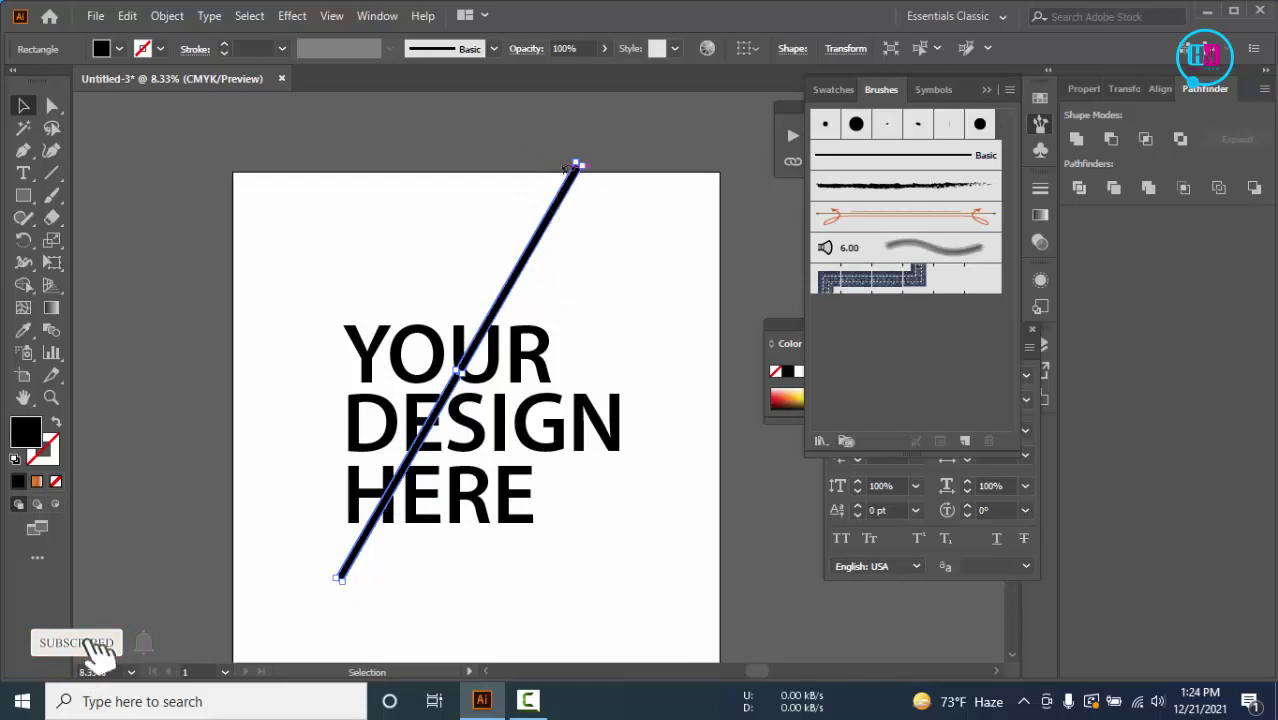
Pull the slash's top end down to about 3068 px, inside the artboard's top edge
scroll(577, 170, "up", 2)
scroll(577, 170, "up", 2)
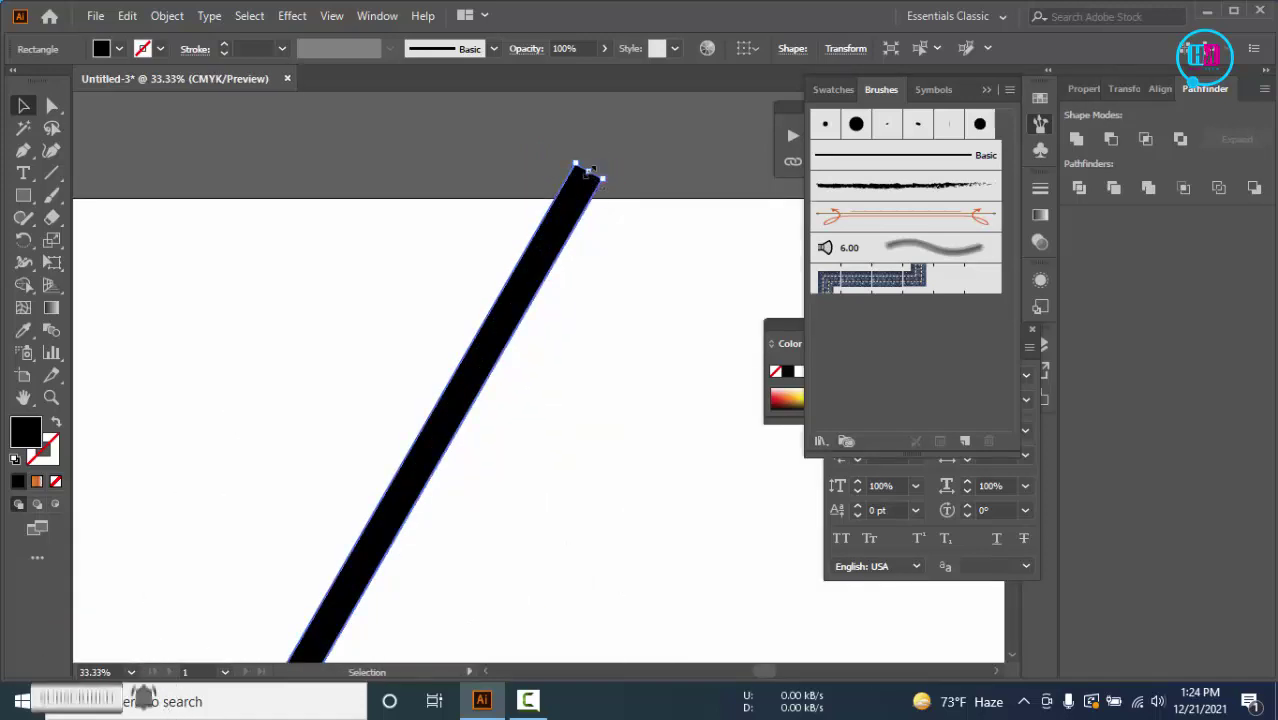
left_click_drag(590, 177, 350, 515)
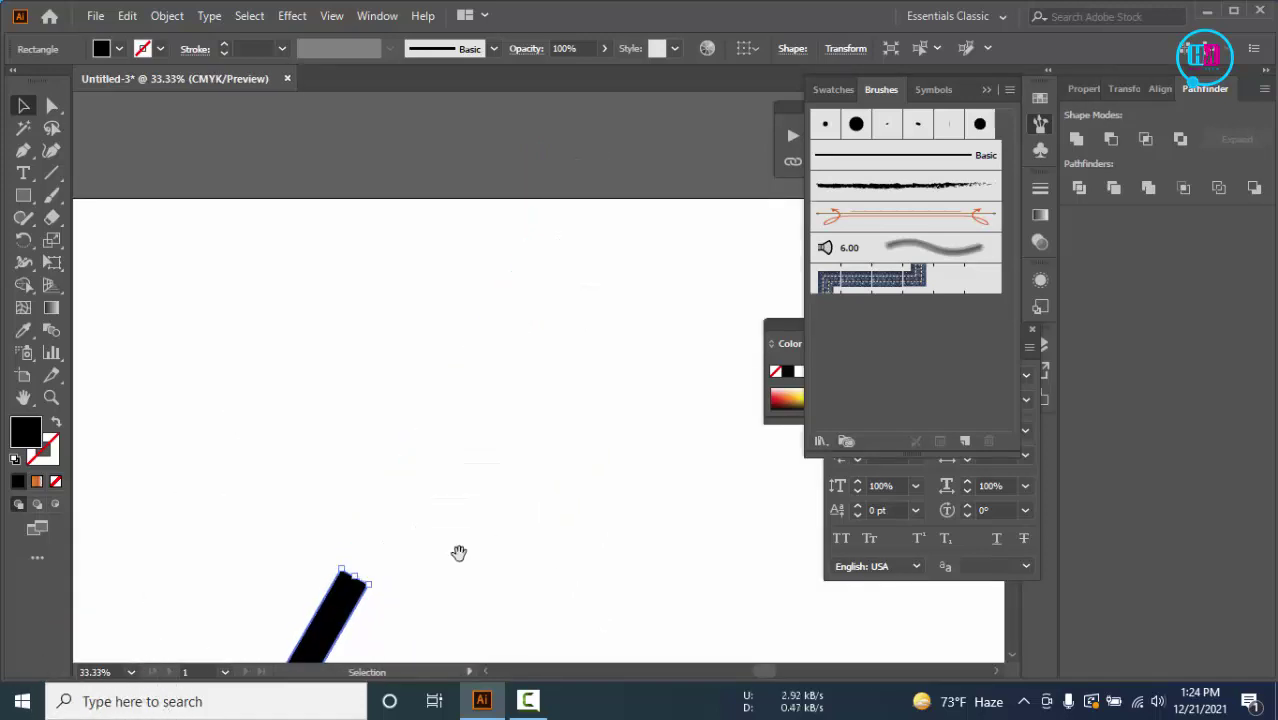
key("ctrl+z")
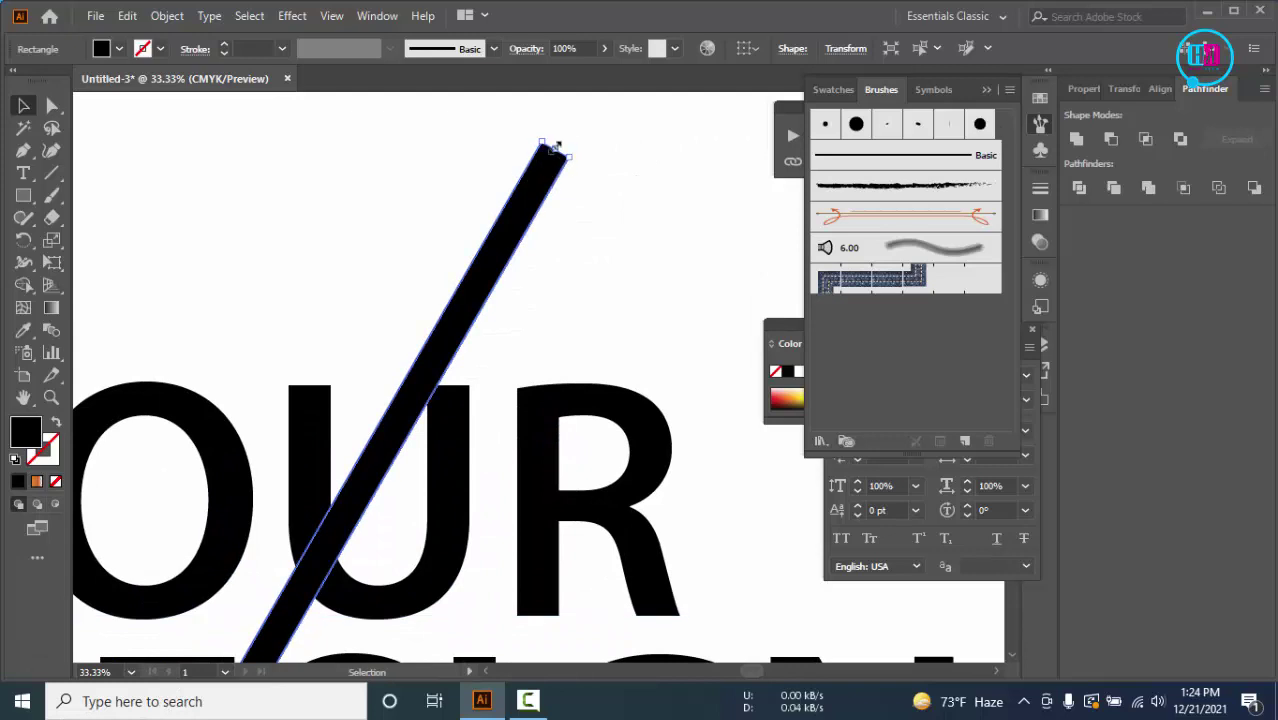
scroll(550, 145, "up", 1)
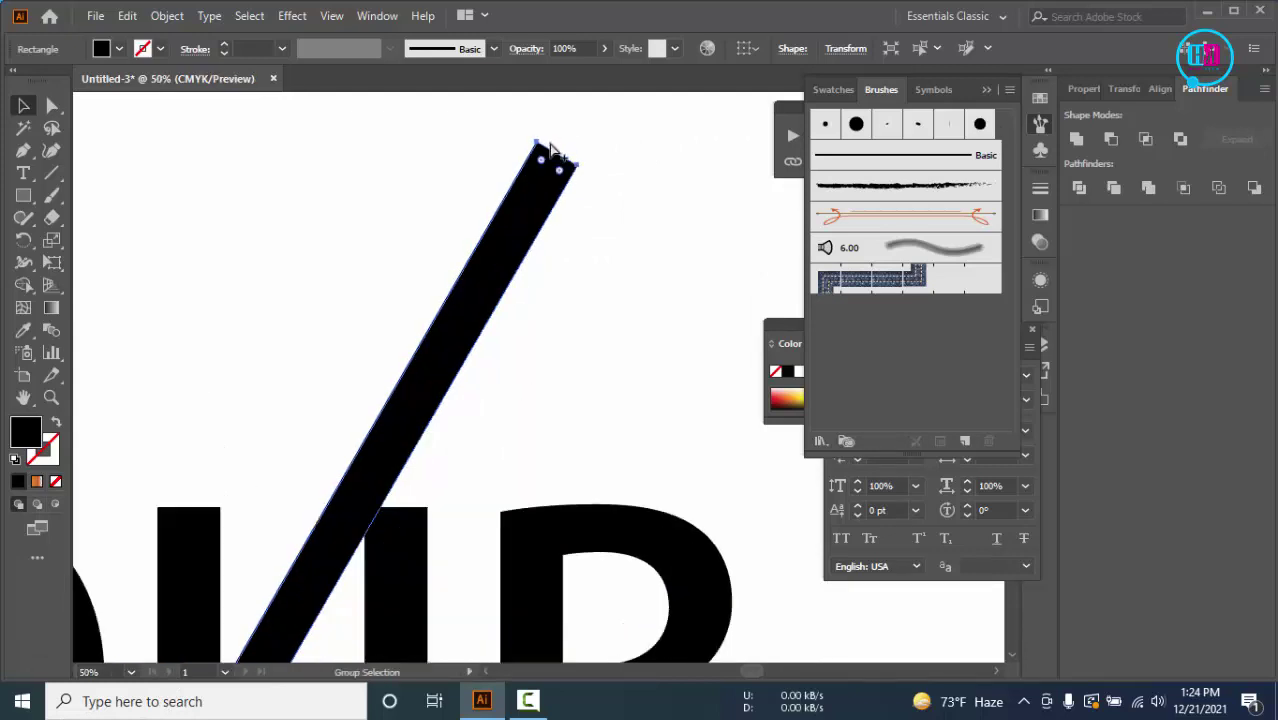
mouse_move(557, 152)
left_mouse_down()
mouse_move(408, 328)
mouse_move(362, 414)
mouse_move(378, 432)
left_mouse_up()
scroll(528, 357, "down", 1)
scroll(528, 357, "down", 3)
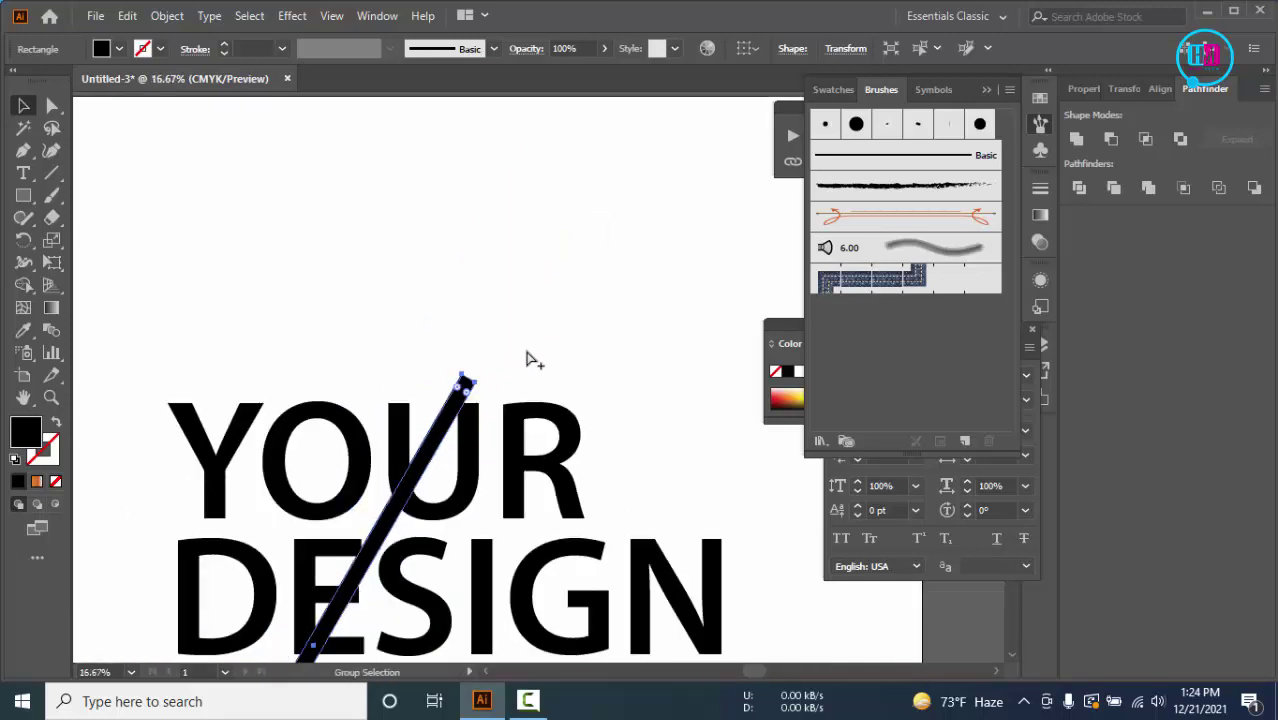
scroll(528, 357, "down", 2)
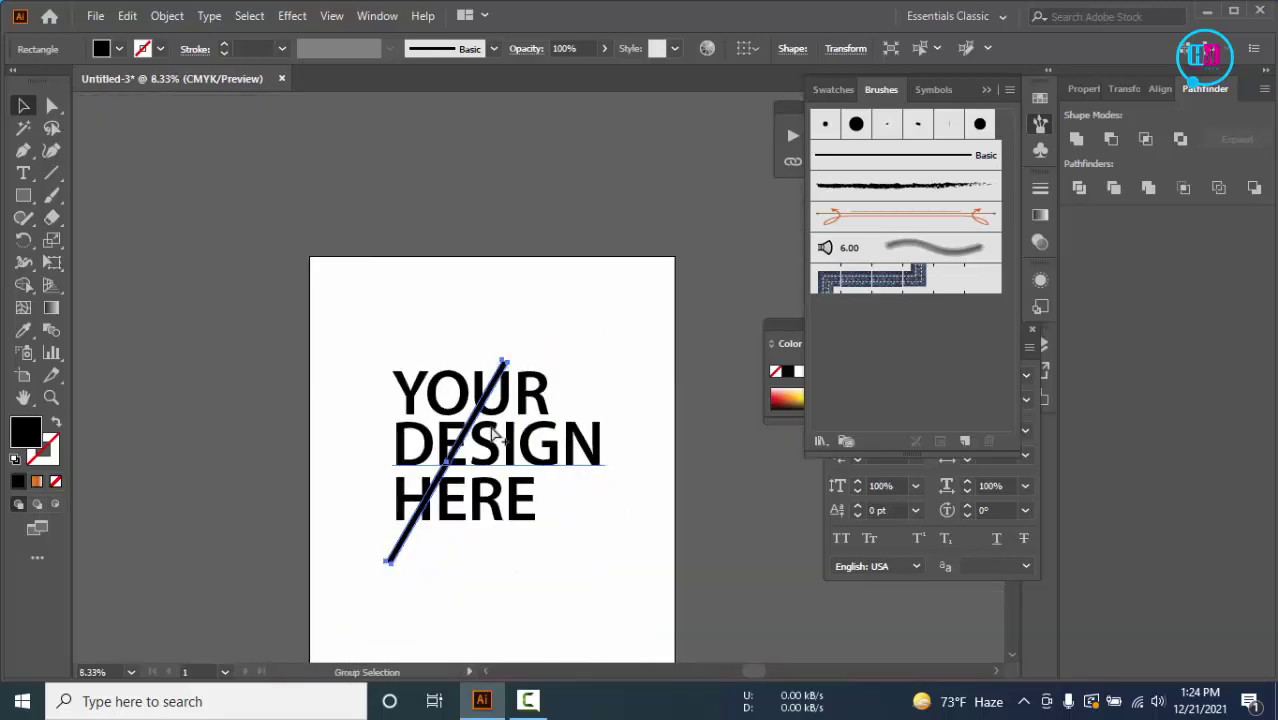
scroll(495, 432, "up", 1)
Shorten the slash from its bottom end
scroll(468, 622, "up", 2)
left_click(422, 297)
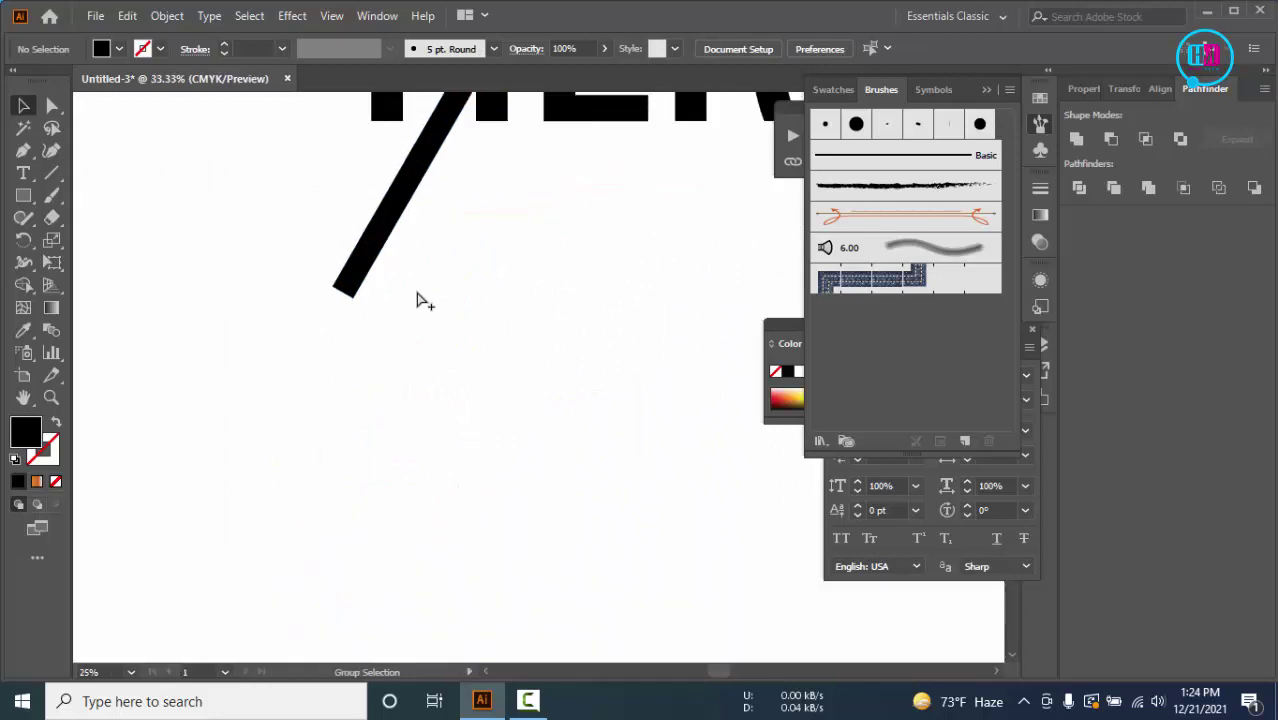
left_click(275, 532)
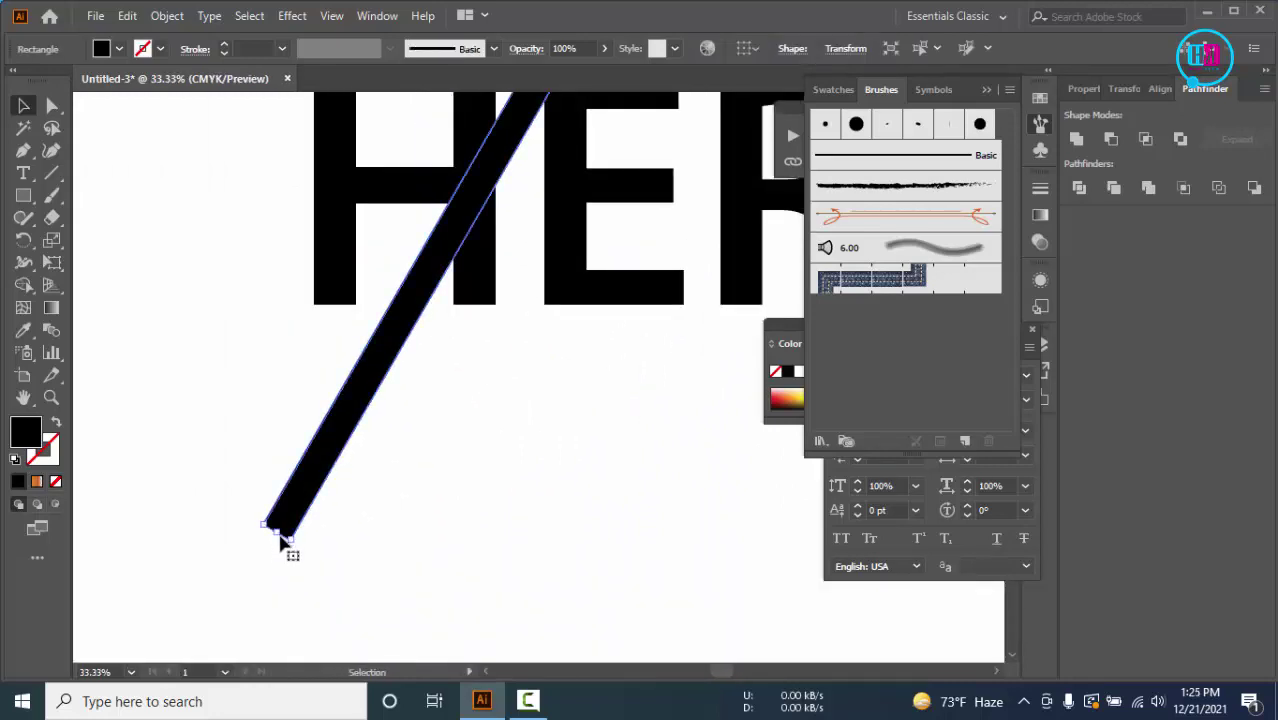
left_click_drag(280, 540, 365, 372)
left_click(517, 381)
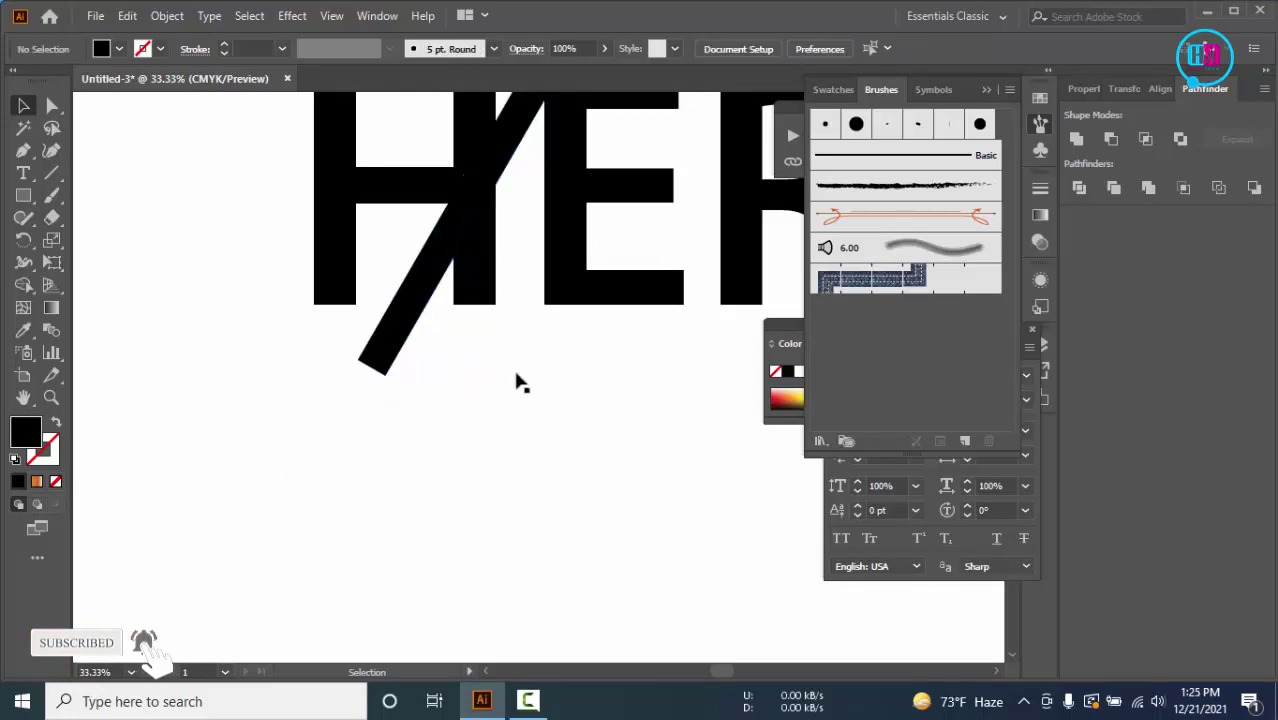
Stretch the slash's top end up so it pokes just above the YOUR line
scroll(505, 603, "up", 5)
key("ctrl+minus")
key("ctrl+minus")
key("ctrl+minus")
left_click_drag(643, 207, 546, 341)
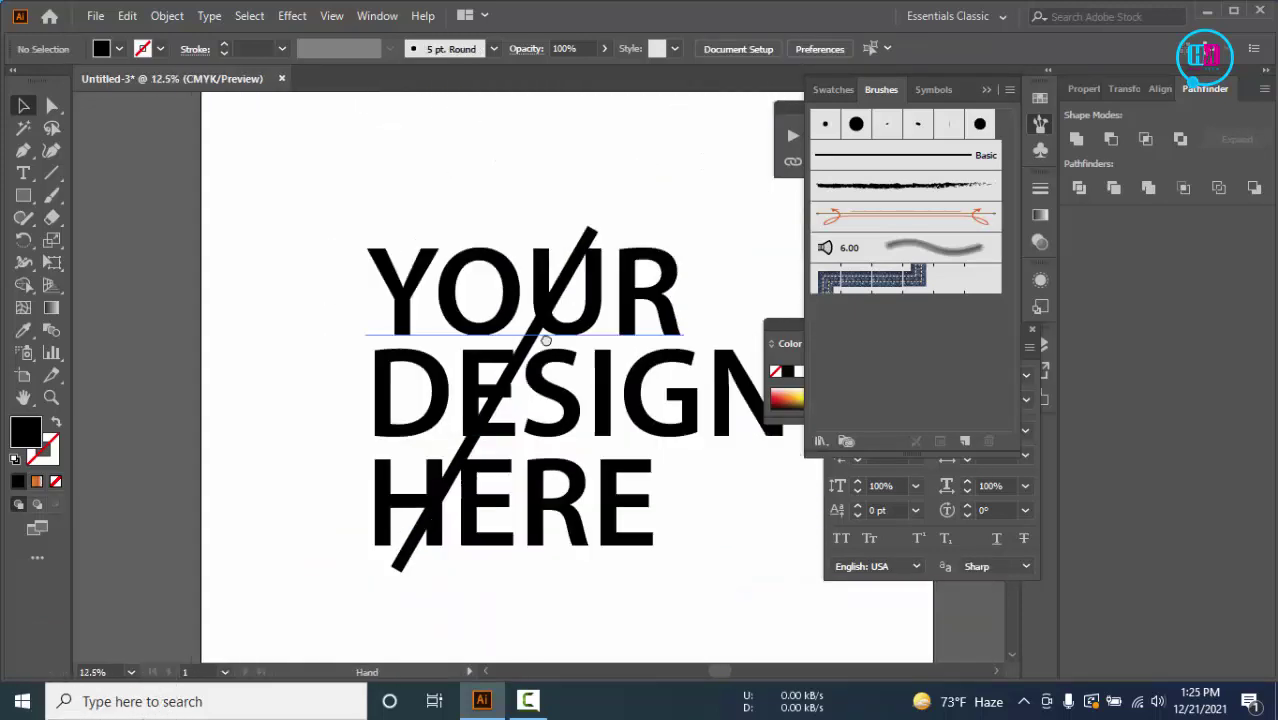
scroll(585, 245, "up", 1)
scroll(575, 255, "up", 4)
left_click(612, 306)
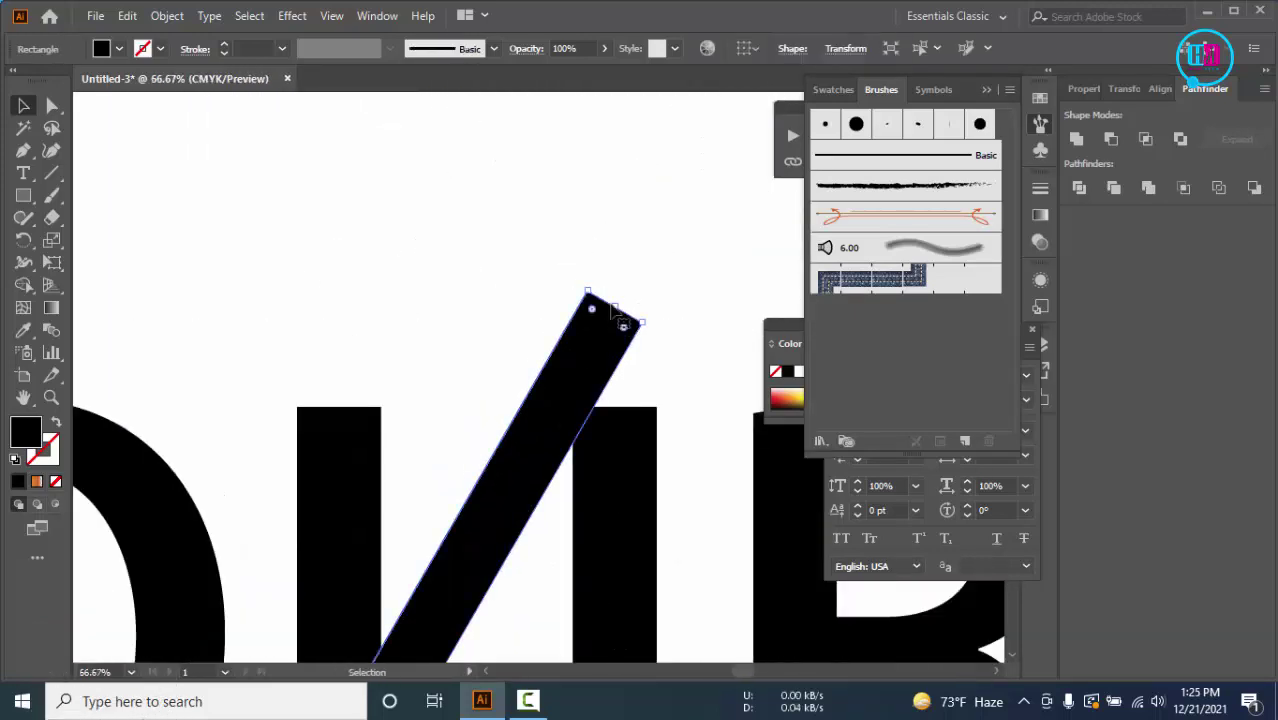
left_click_drag(614, 304, 625, 262)
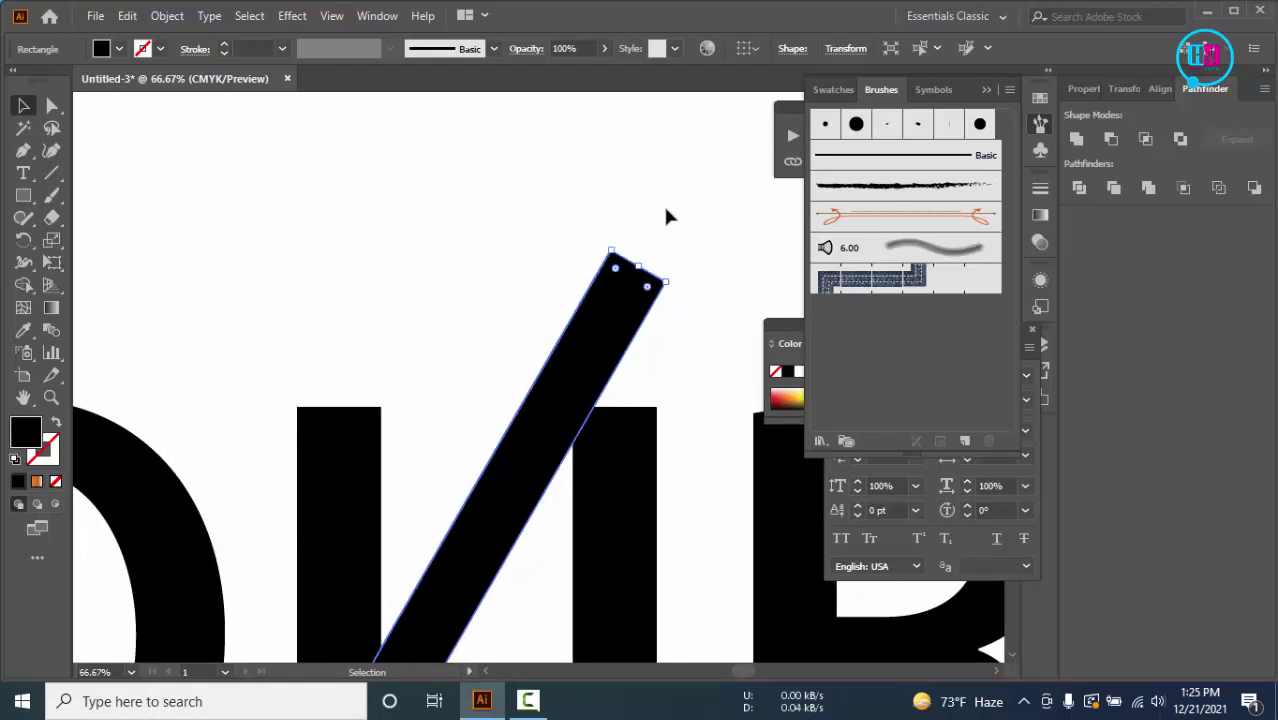
left_click(667, 220)
Select the diagonal slash and recentre the view on the lettering
scroll(667, 220, "down", 3)
scroll(667, 220, "down", 2)
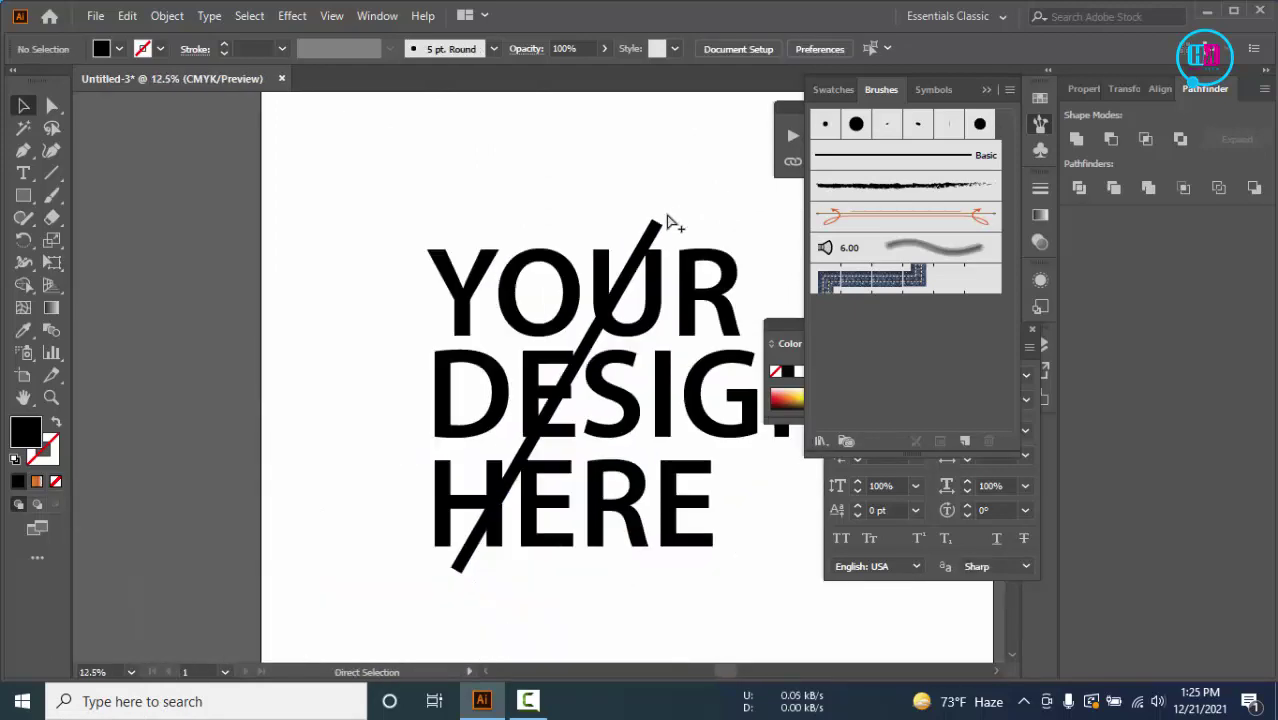
scroll(667, 220, "down", 1)
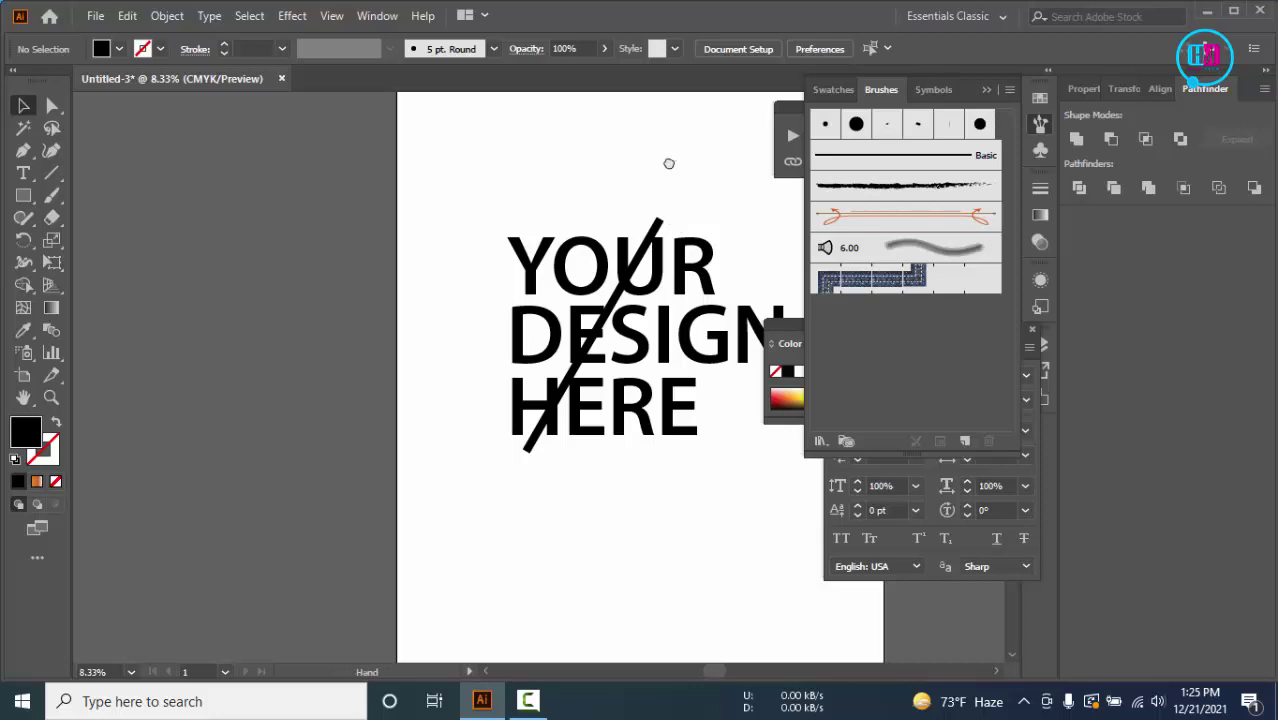
left_click(660, 222)
scroll(668, 222, "up", 1)
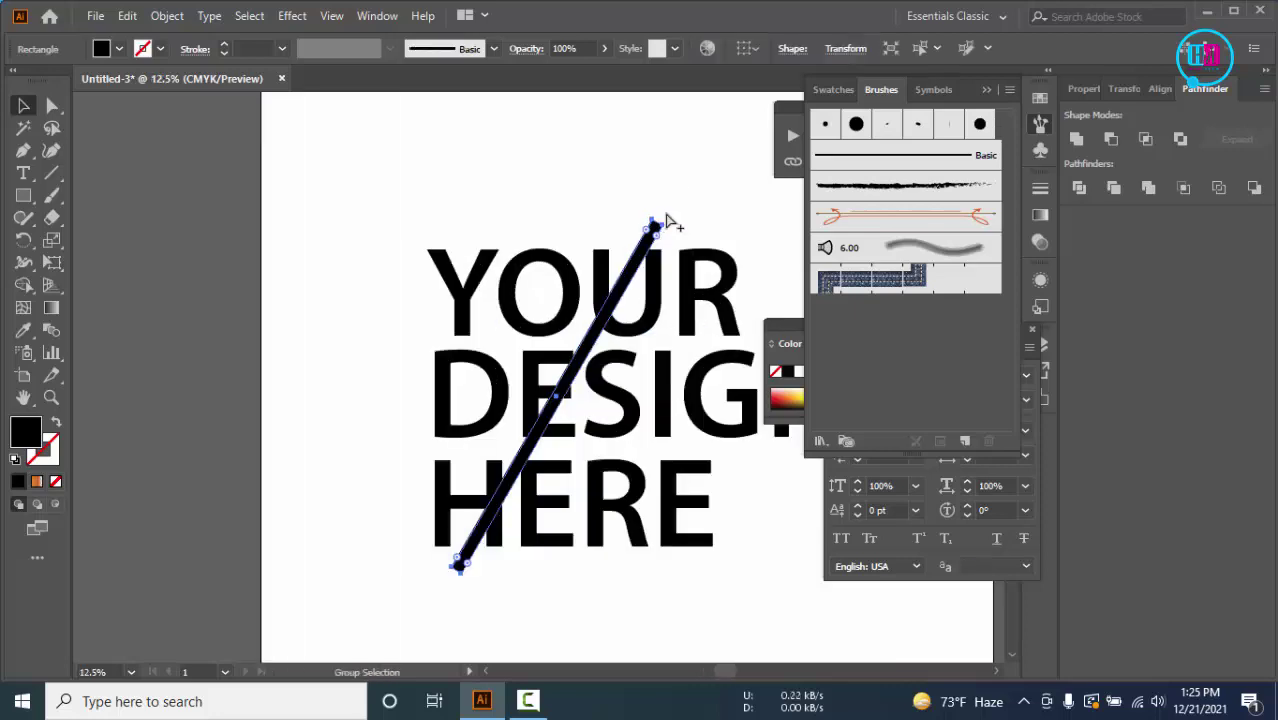
left_click_drag(702, 155, 610, 165)
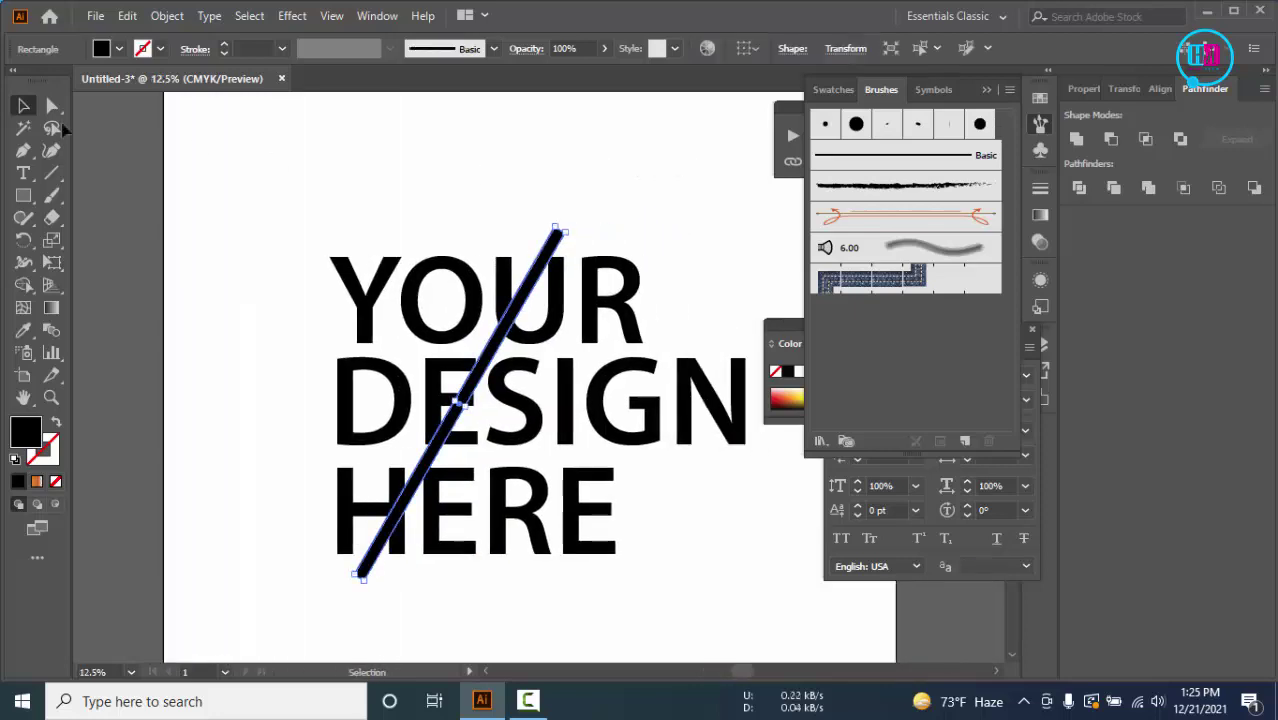
Apply a 9 px Offset Path with Miter joins to the diagonal slash
left_click(178, 17)
mouse_move(235, 453)
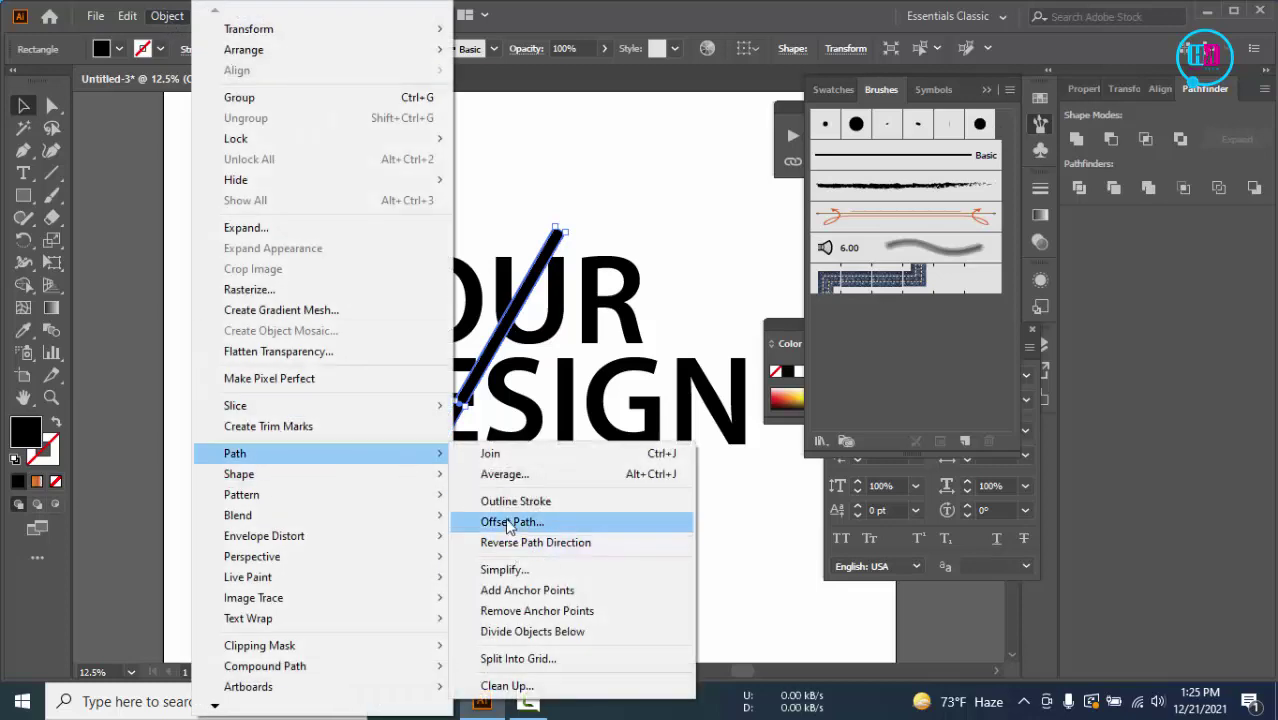
left_click(510, 520)
left_click(804, 392)
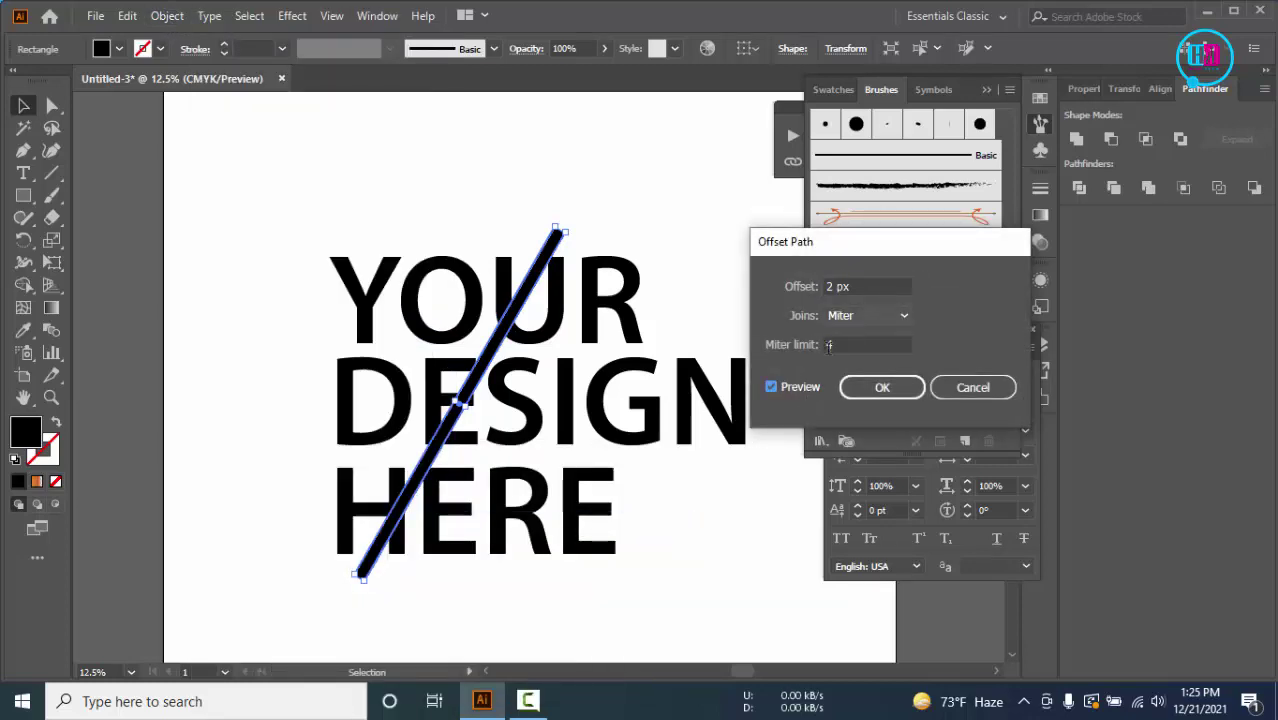
triple_click(857, 286)
key("Up")
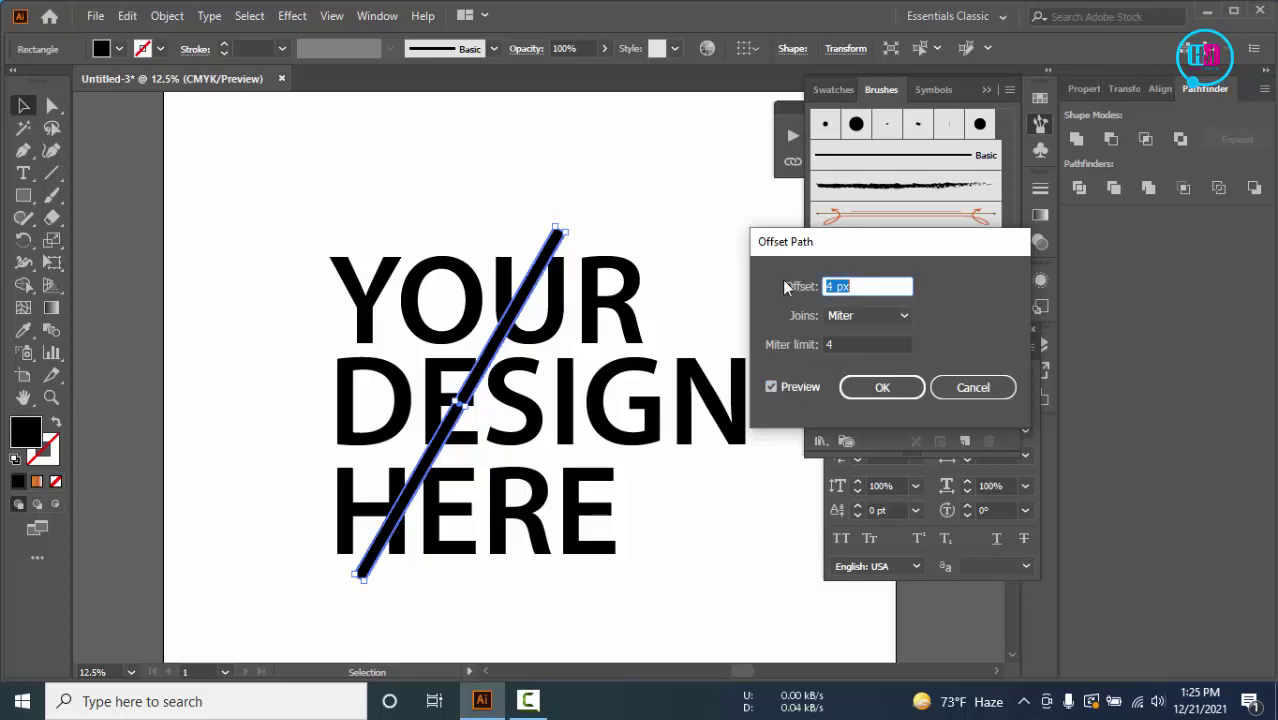
key("Up")
key("Up")
key("Up")
key("Up")
key("Up")
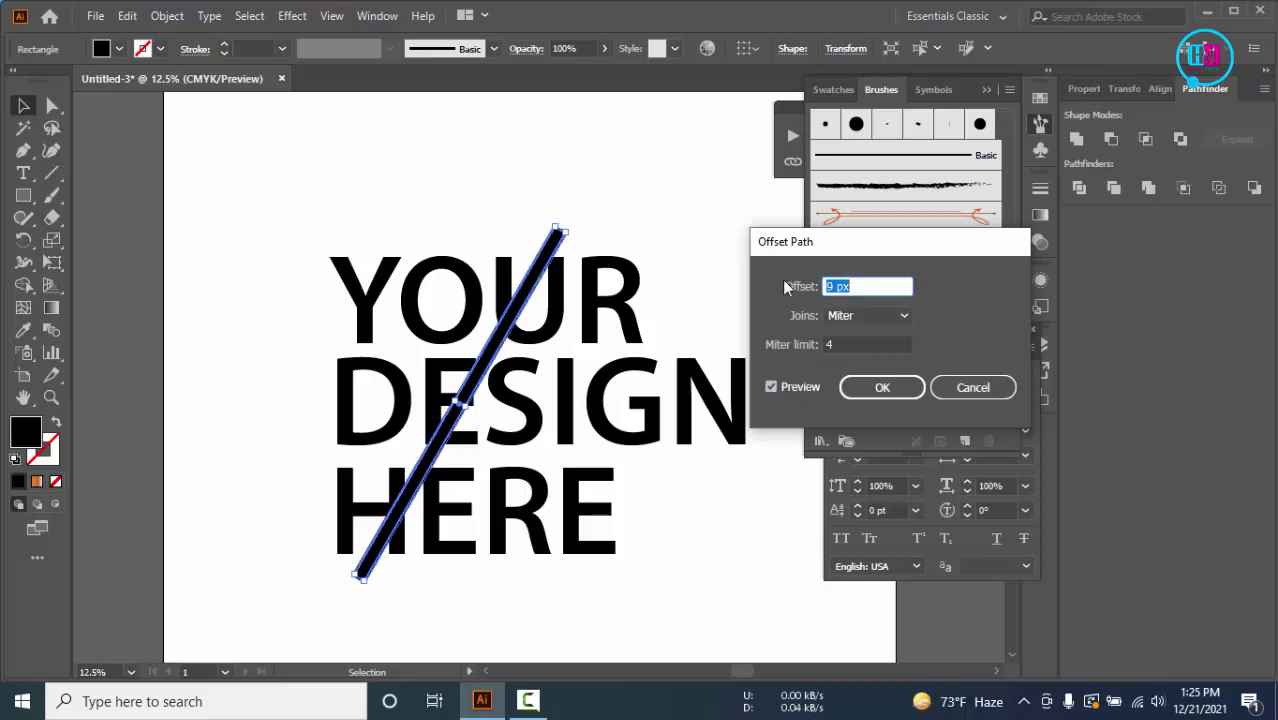
key("Up")
key("Up")
key("Up")
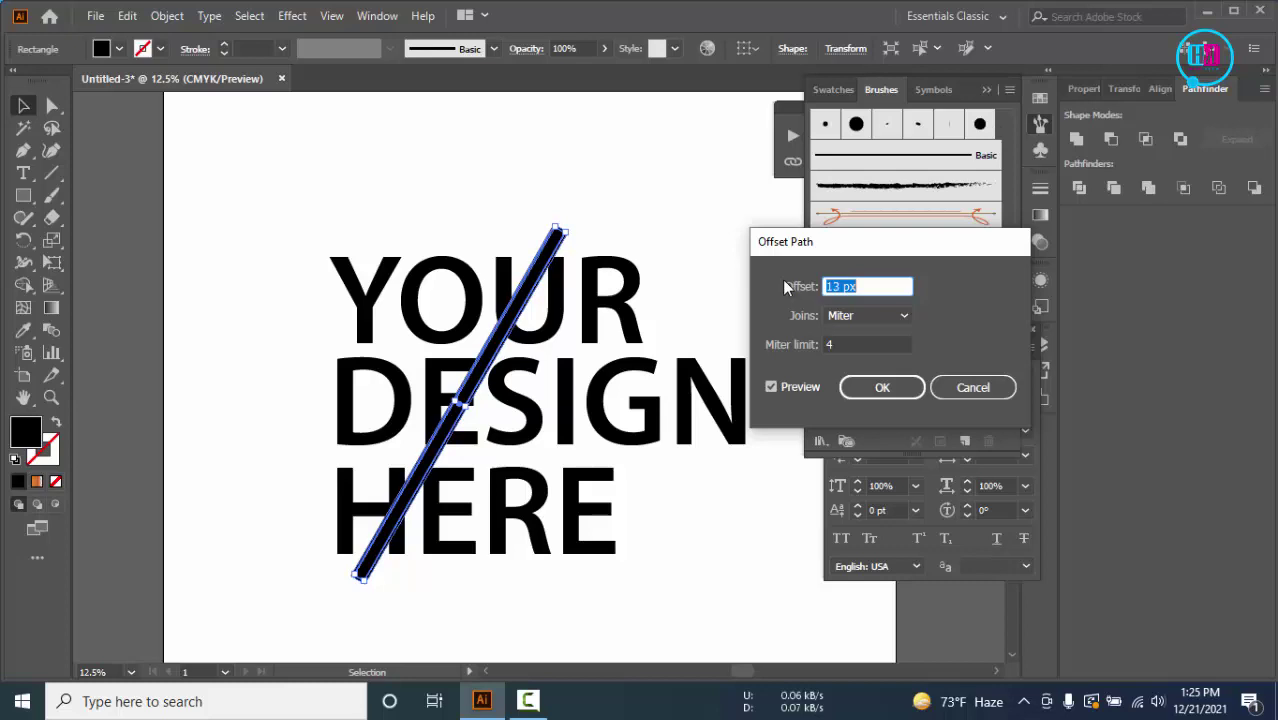
key("Down")
key("Down")
key("Down")
key("Down")
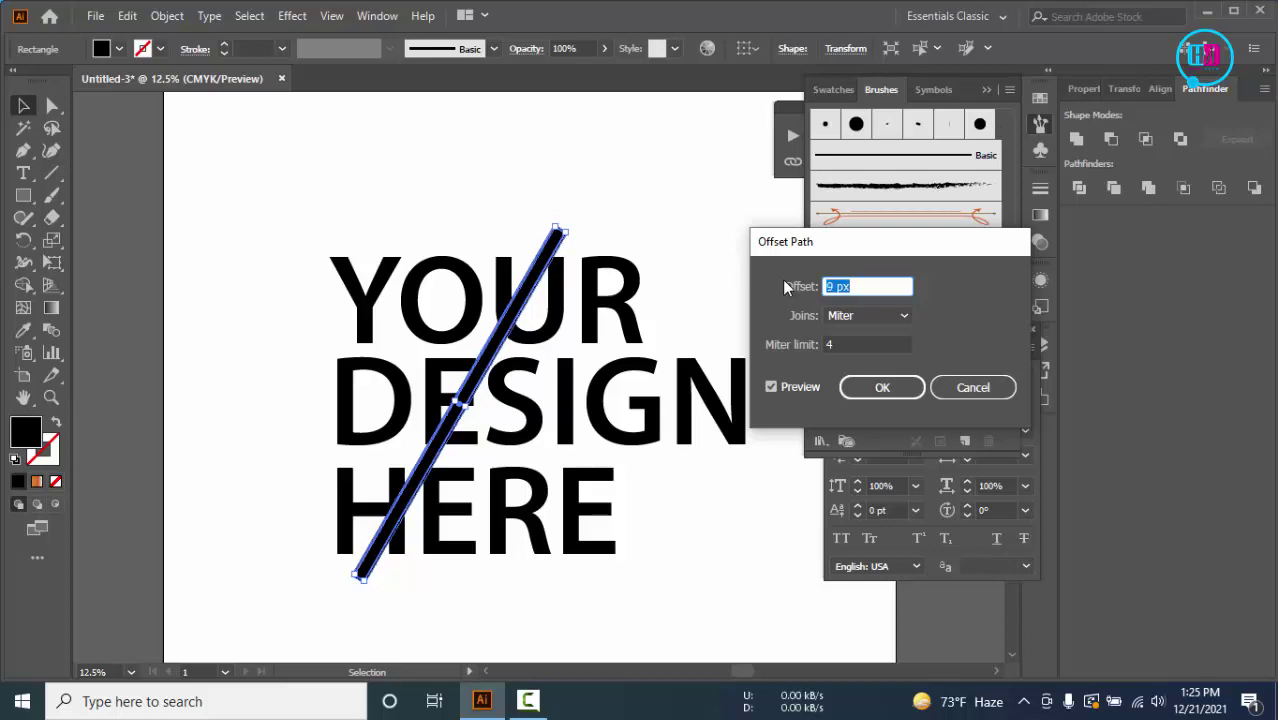
left_click(880, 386)
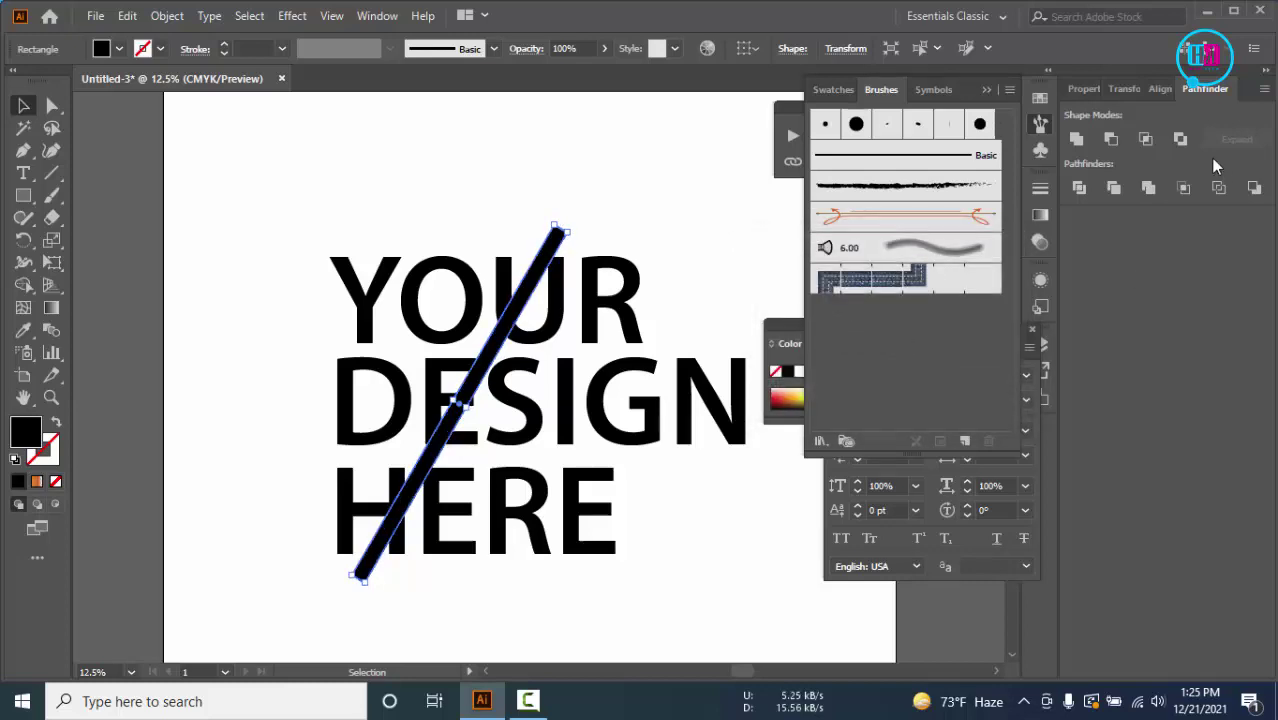
Unite the offset shape and fill the outer slash path with yellow
left_click(1078, 139)
key("ctrl+shift+a")
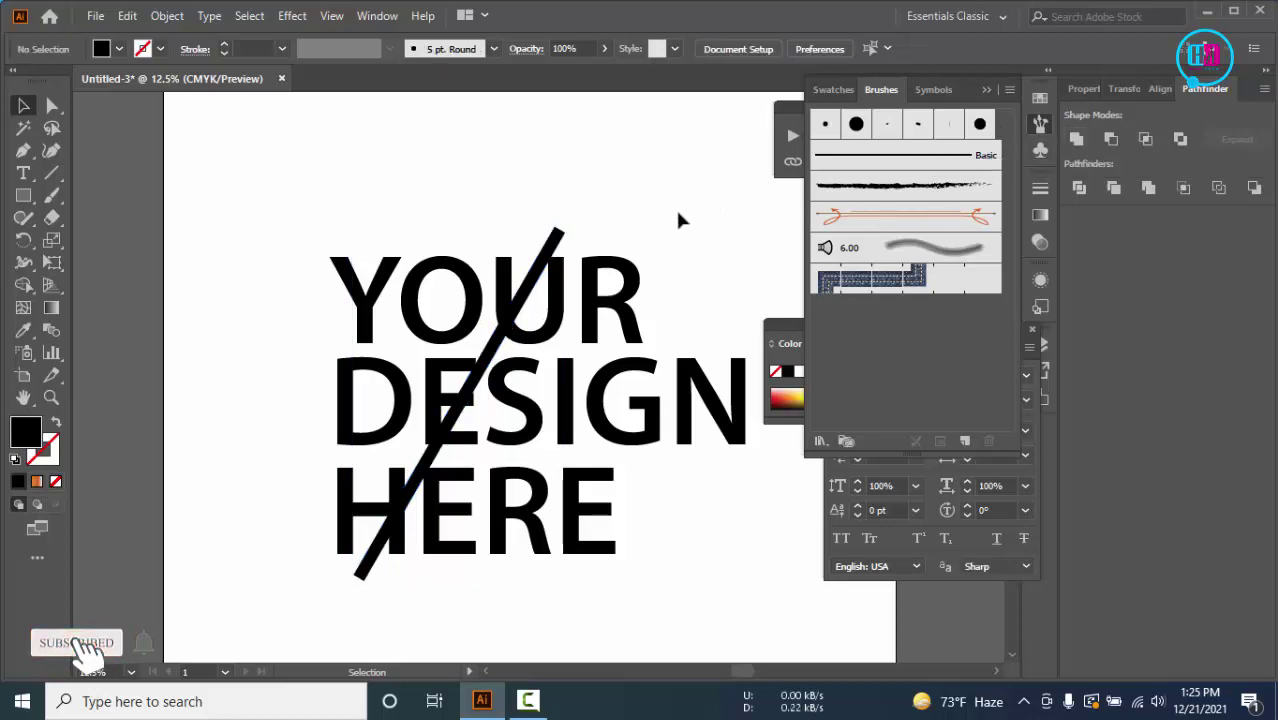
left_click(550, 243)
left_click(549, 244)
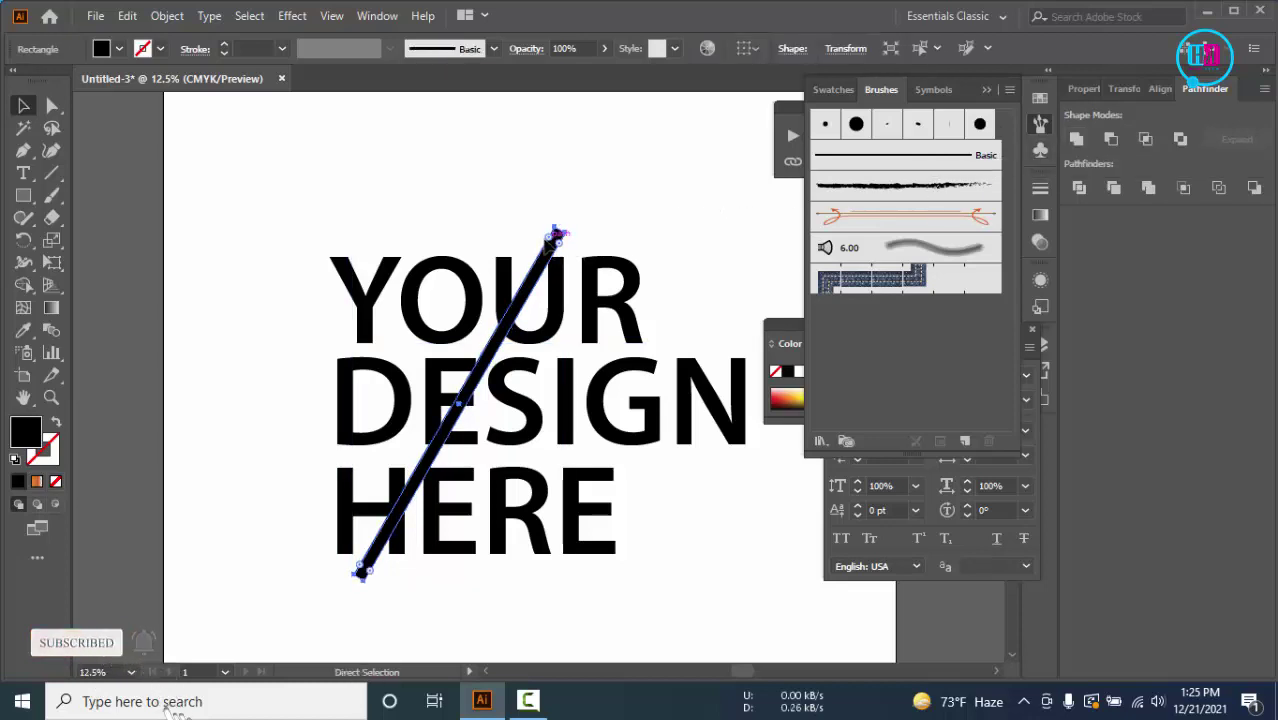
key("v")
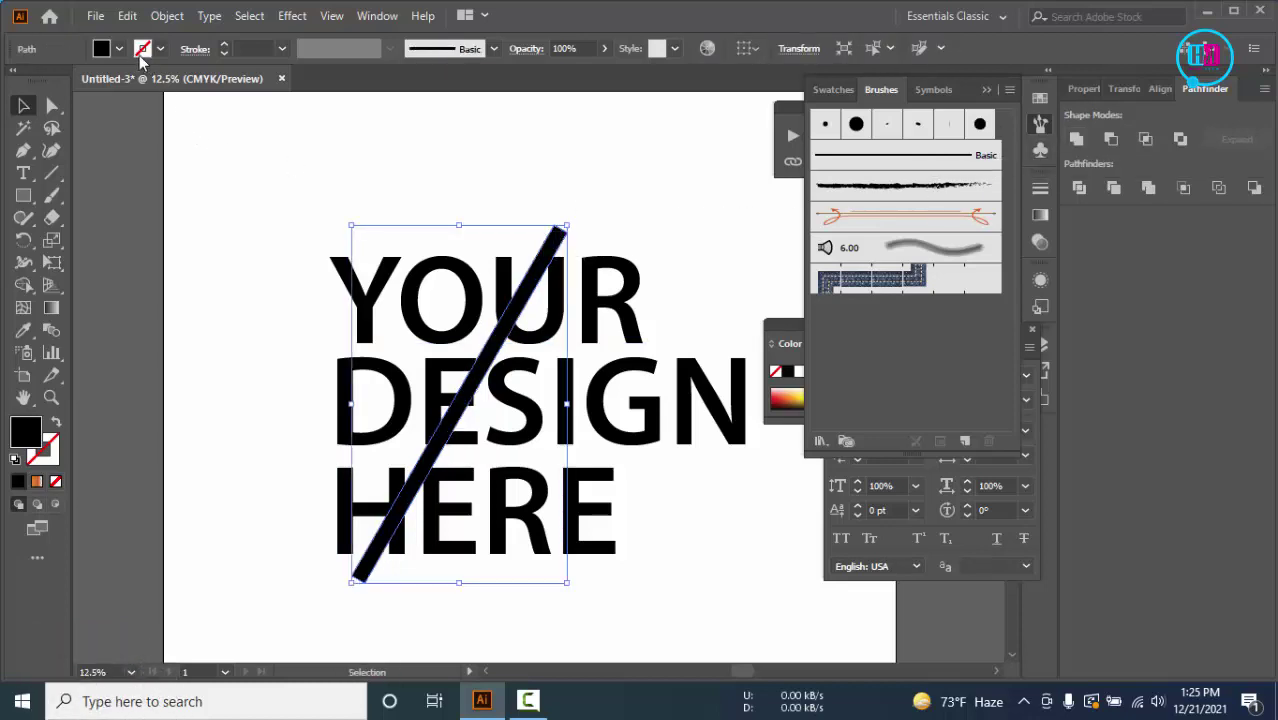
left_click(141, 52)
left_click(78, 82)
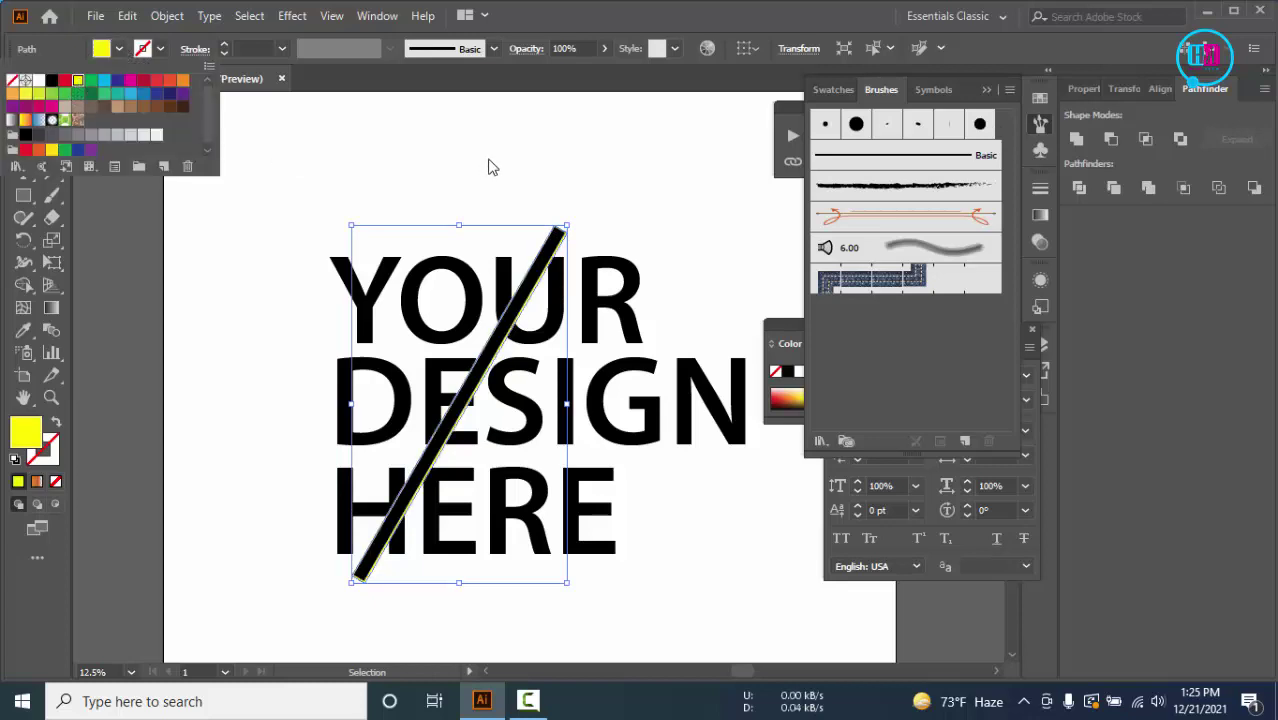
left_click(491, 167)
Zoom in on the bar's top and remove the inner black line with Direct Selection
scroll(593, 210, "up", 2)
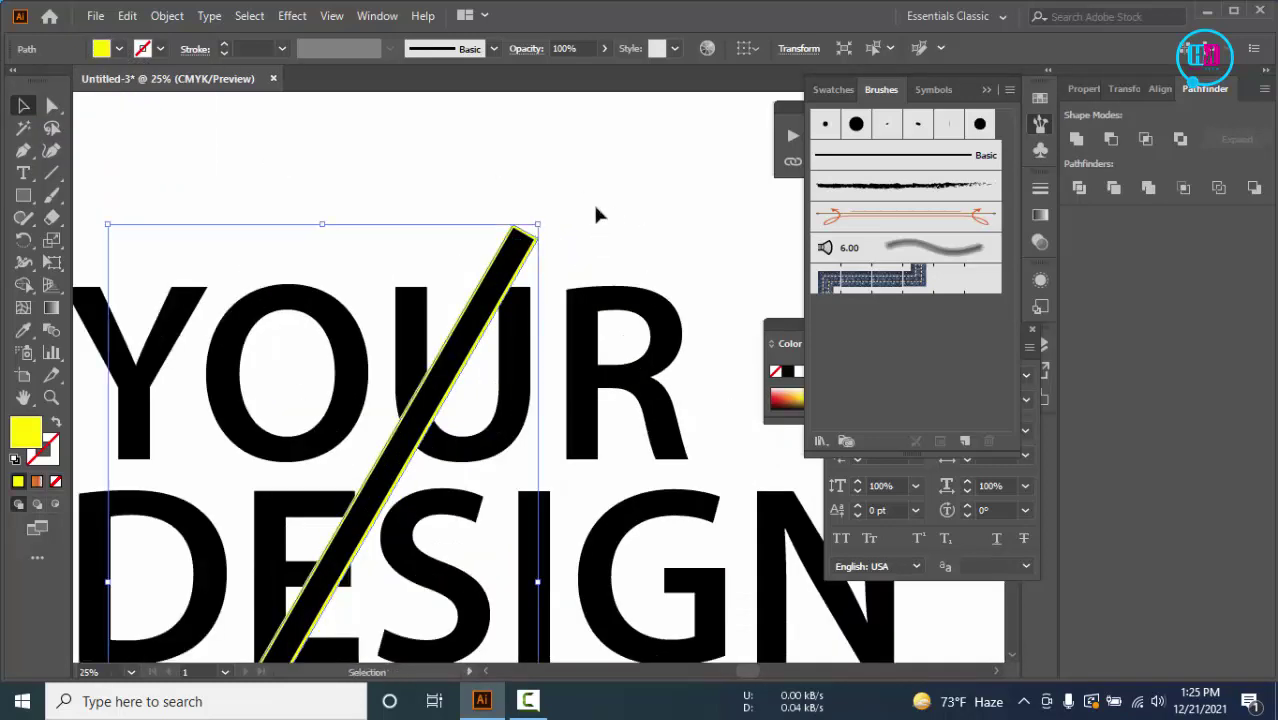
left_click_drag(592, 201, 627, 157)
key("a")
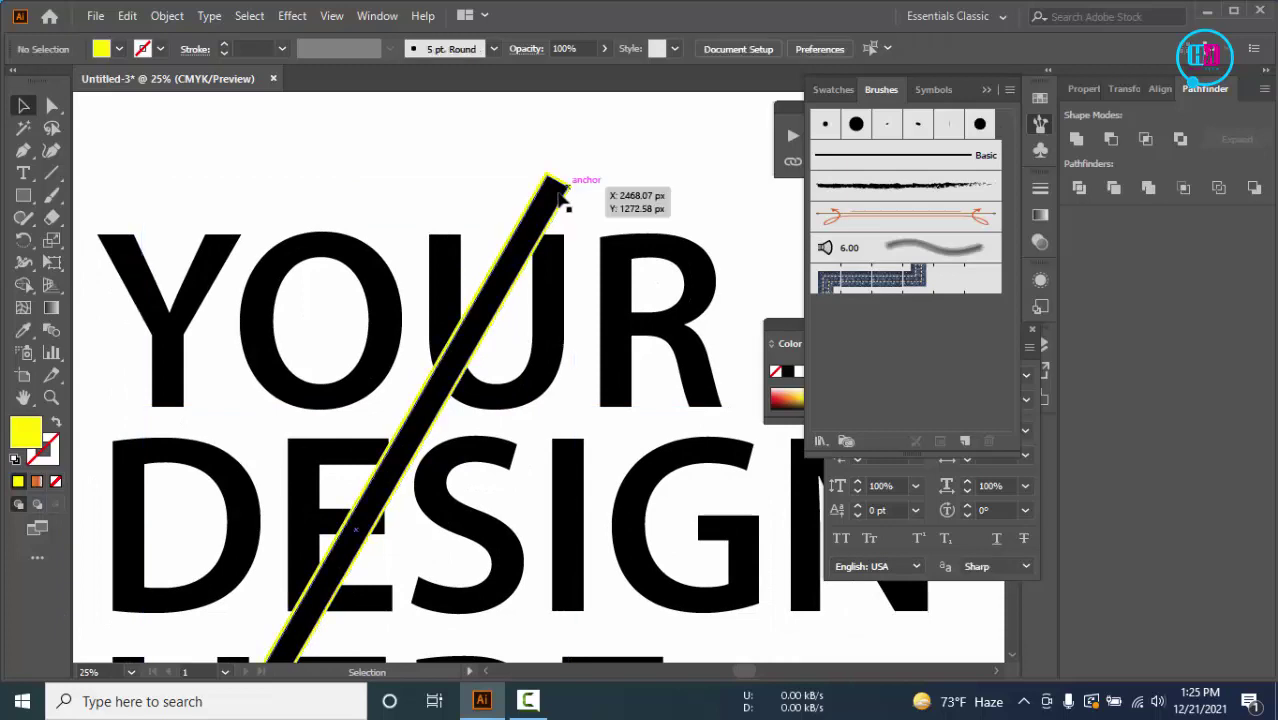
left_click(550, 192)
key("ctrl+z")
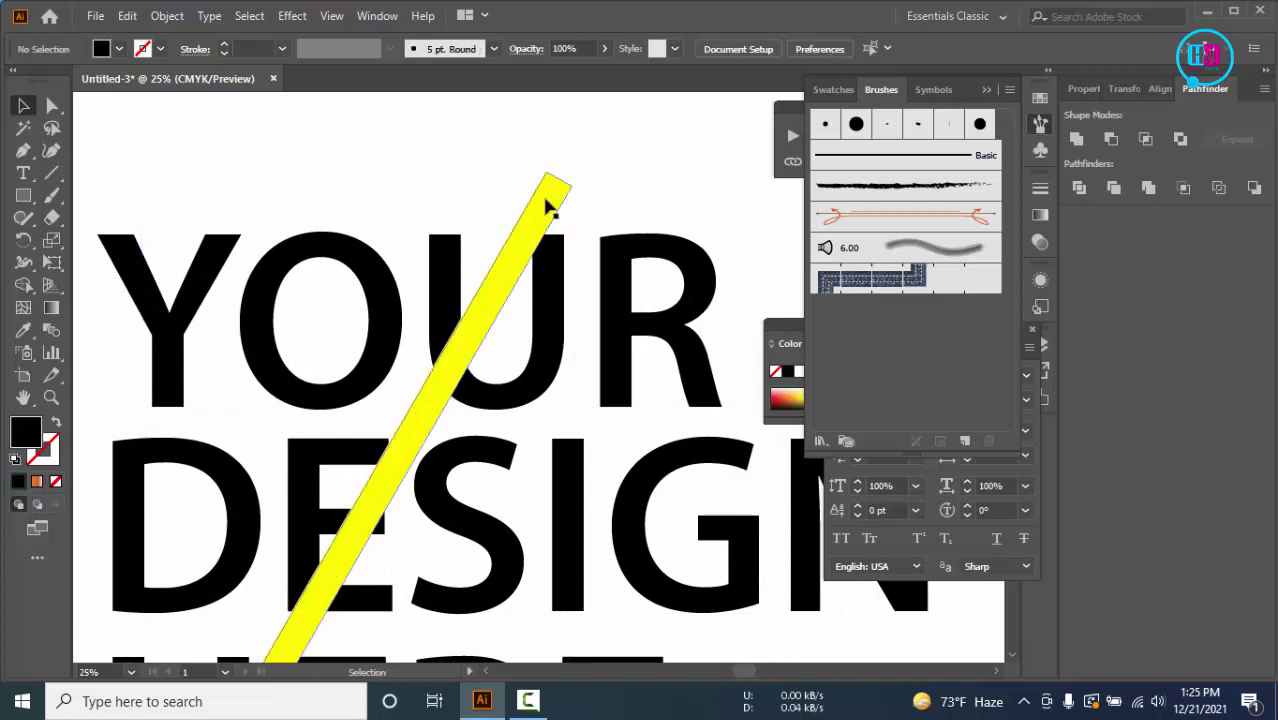
Lengthen the yellow diagonal bar by dragging its top corner
key("v")
left_click(552, 195)
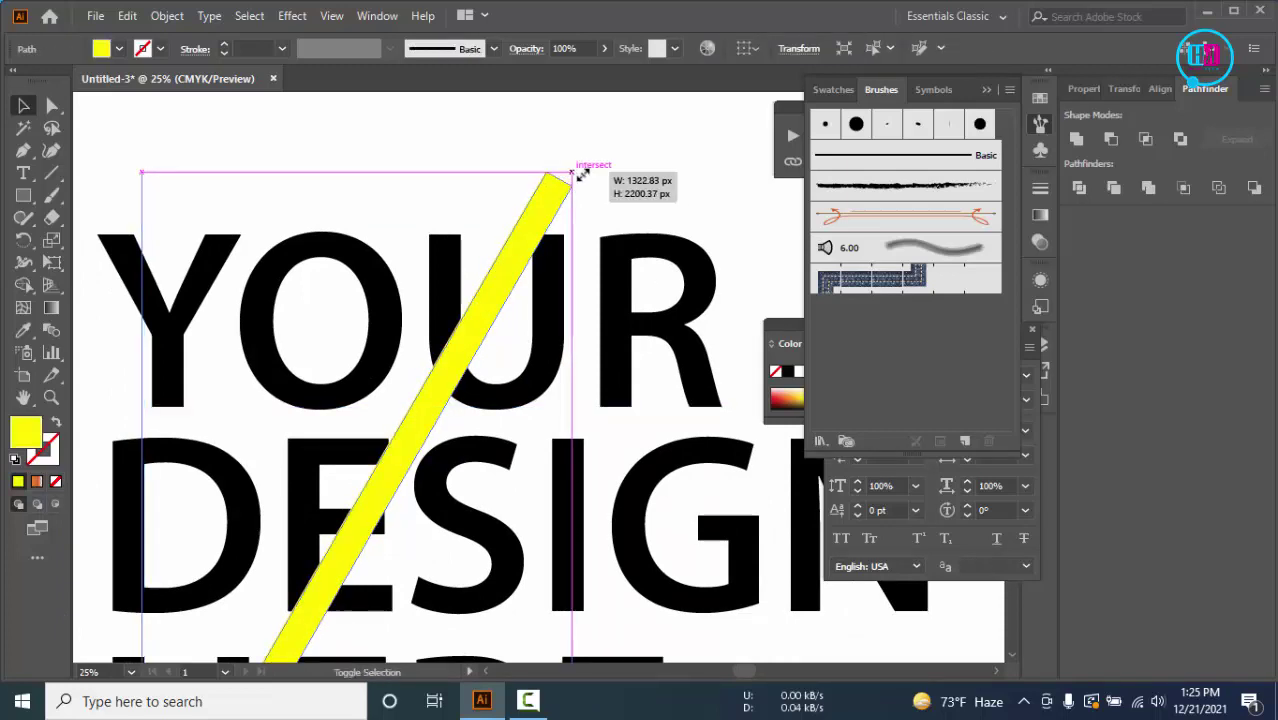
left_click_drag(569, 171, 586, 170)
left_click(654, 168)
Convert the YOUR DESIGN HERE text into outlined shapes
scroll(655, 168, "down", 1, "alt")
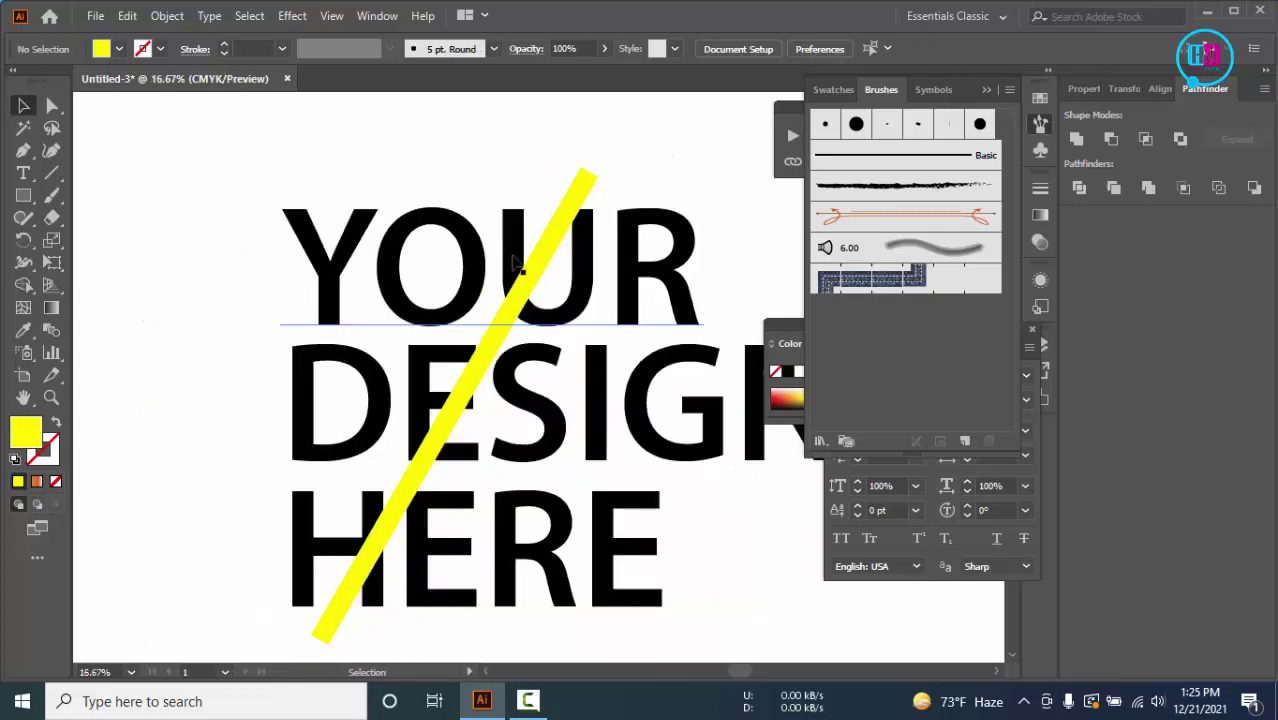
left_click(516, 262)
mouse_move(261, 157)
left_mouse_down()
mouse_move(328, 304)
mouse_move(330, 545)
left_mouse_up()
key("ctrl+g")
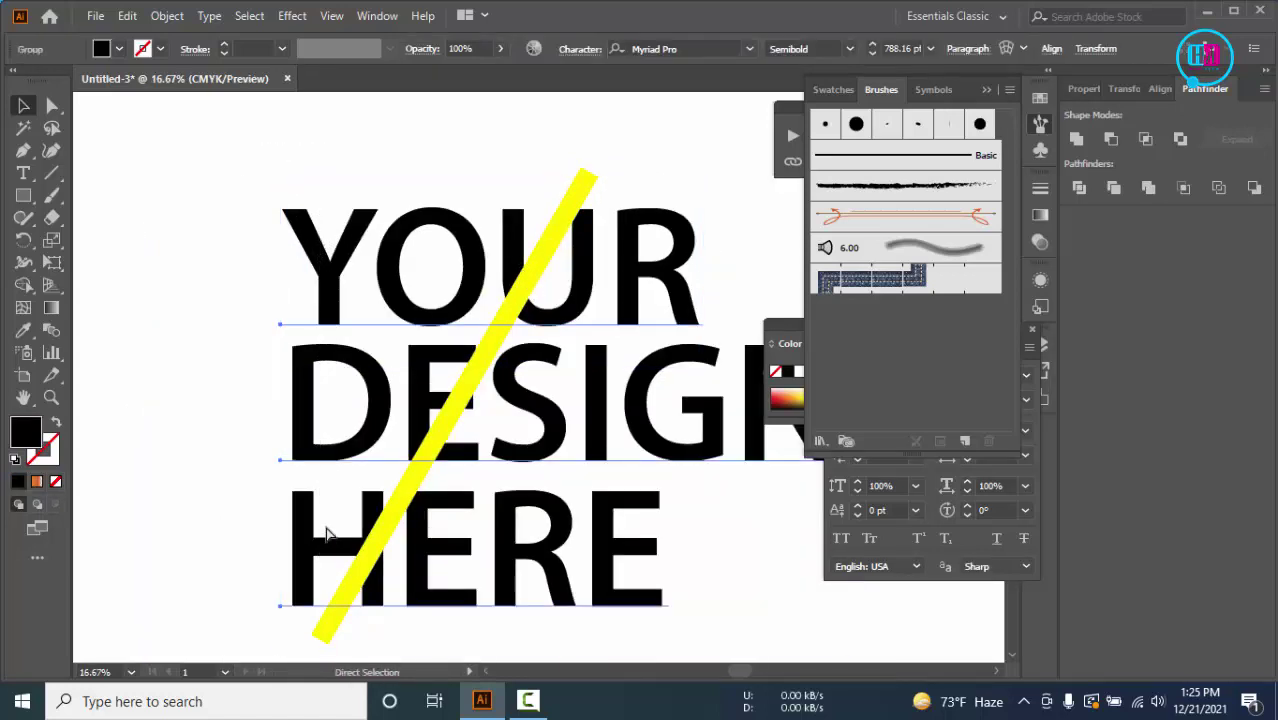
key("ctrl+shift+o")
Subtract the yellow bar from the outlined lettering with Pathfinder Minus Front
scroll(354, 486, "down", 1)
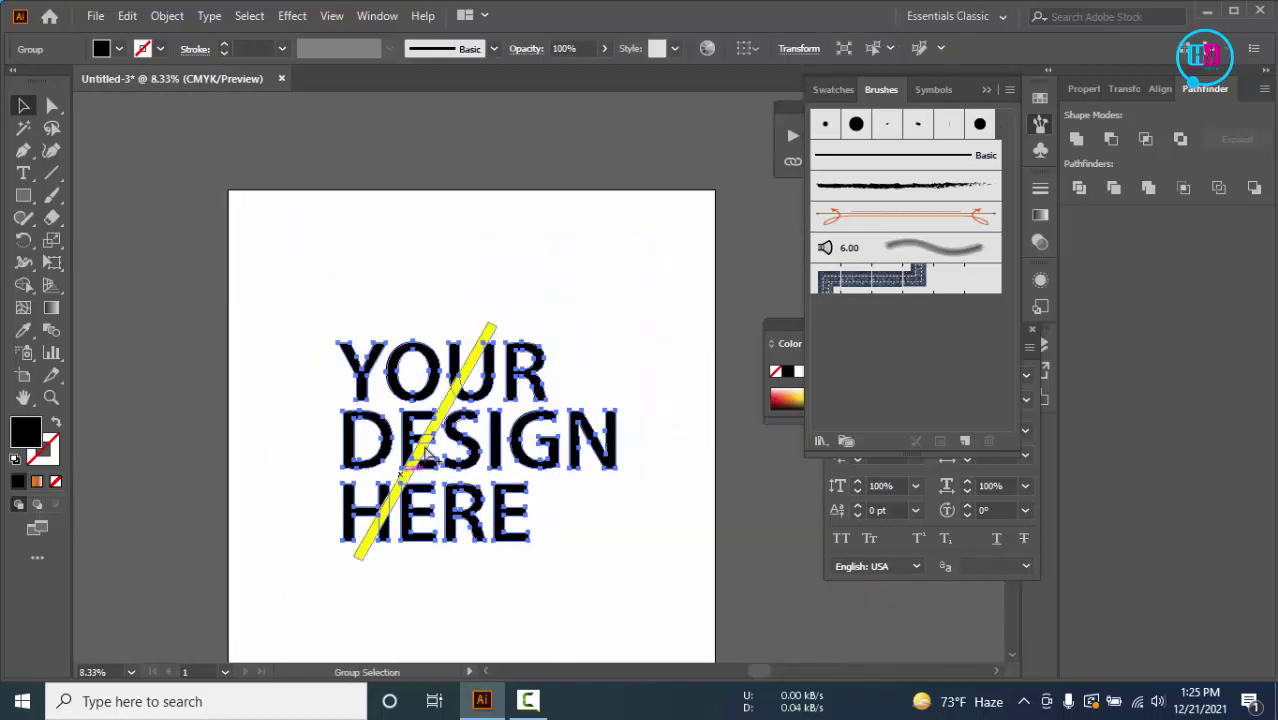
scroll(528, 300, "up", 1)
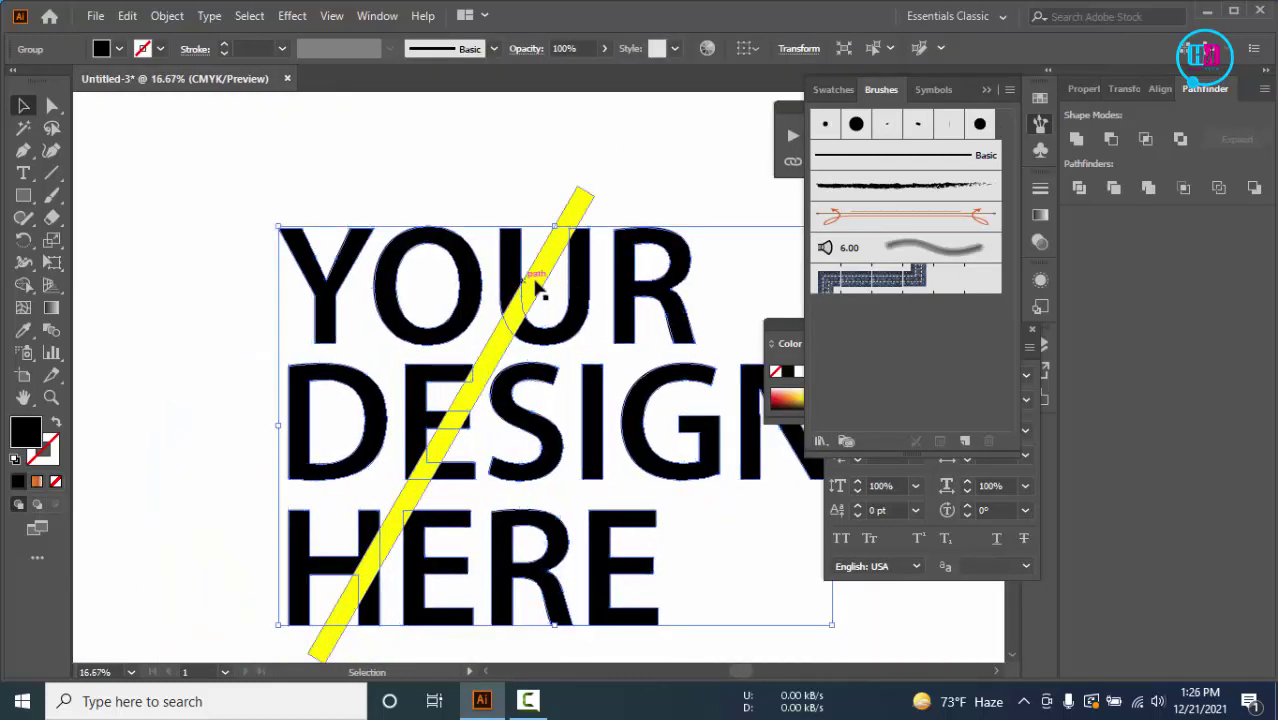
left_click(538, 287)
left_click(472, 282, "shift")
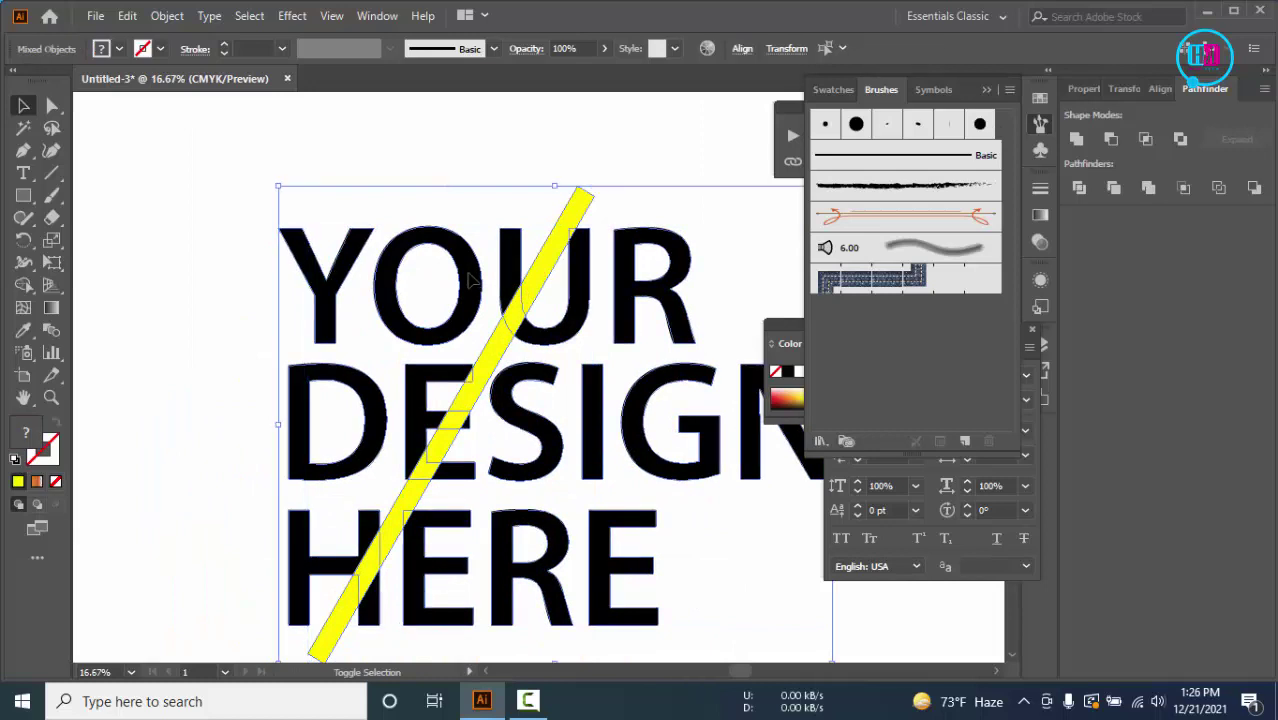
left_click(1110, 143, "alt")
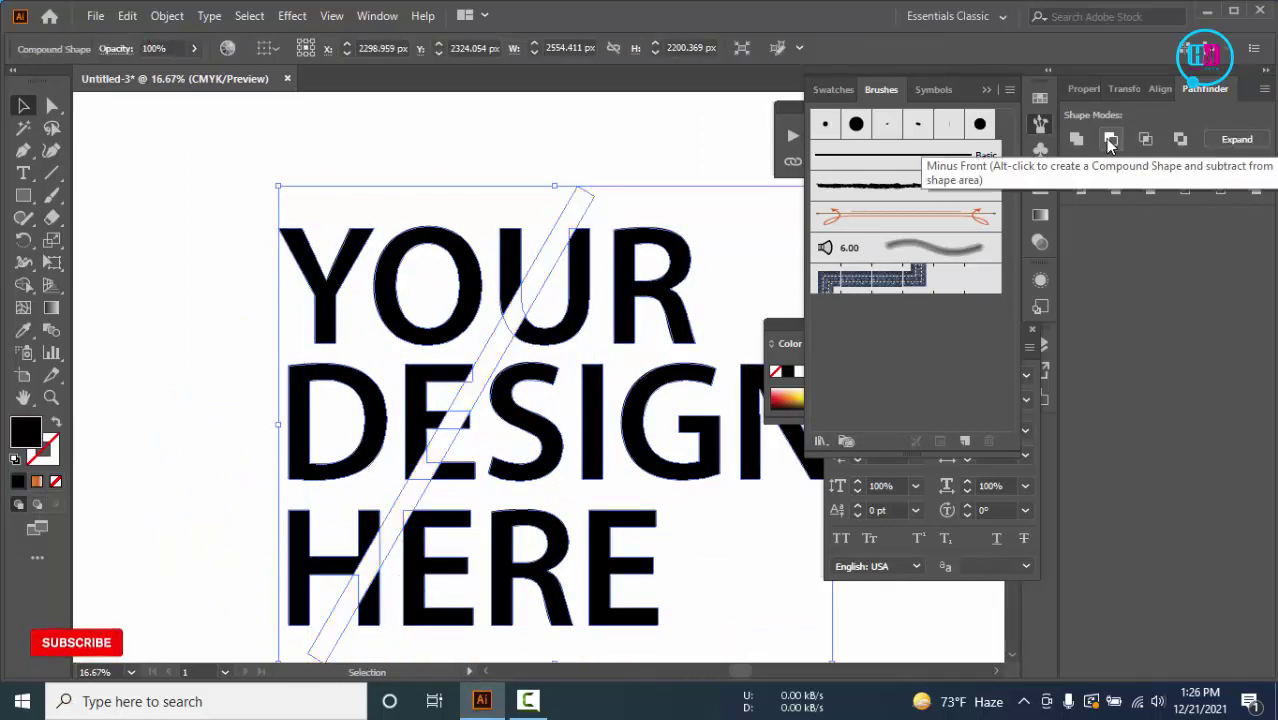
left_click(625, 158)
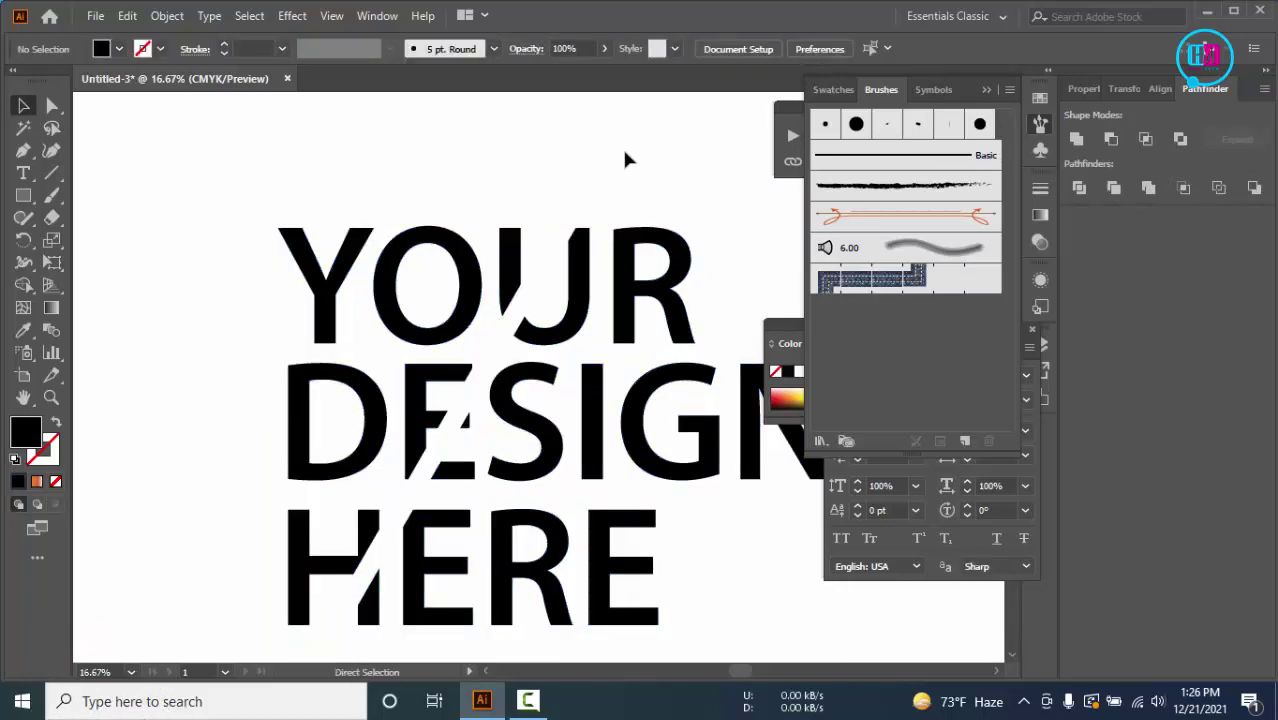
Paste the black slash line back in place inside the diagonal gap
key("ctrl+f")
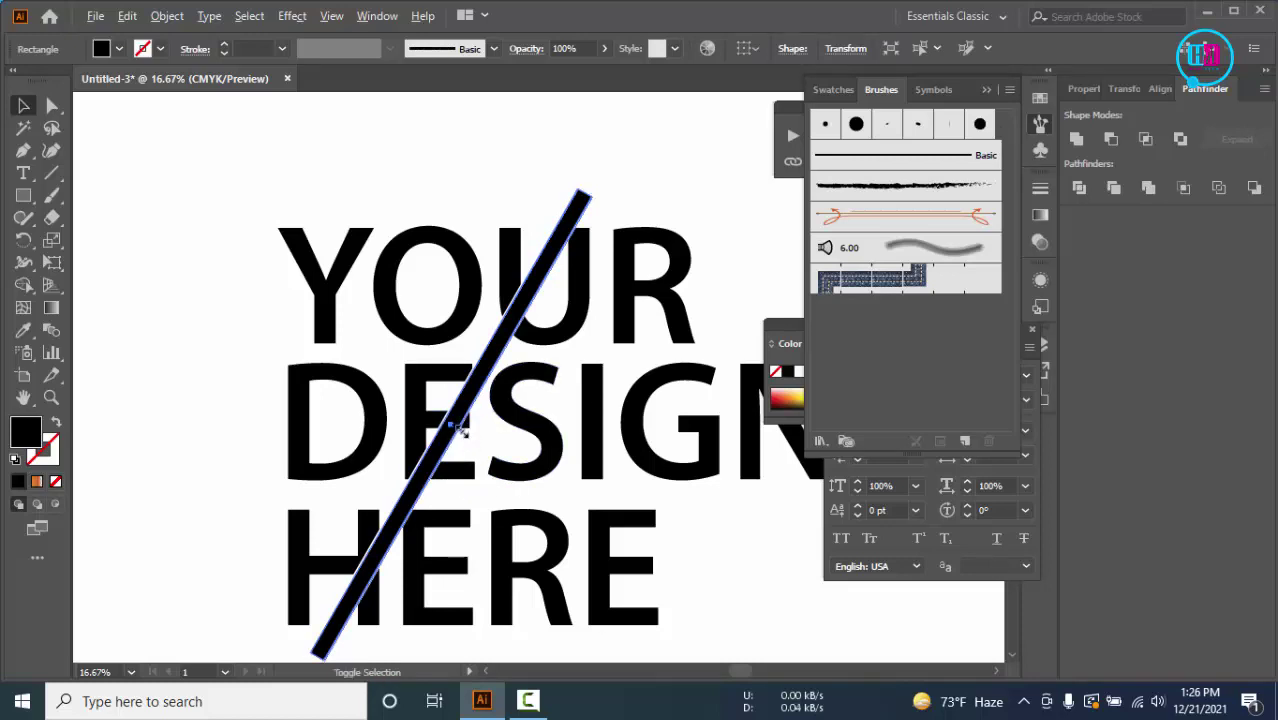
left_click_drag(460, 428, 463, 430)
left_click(670, 171)
Make the black slash much thinner, leaving white space on both sides
scroll(640, 290, "down", 1)
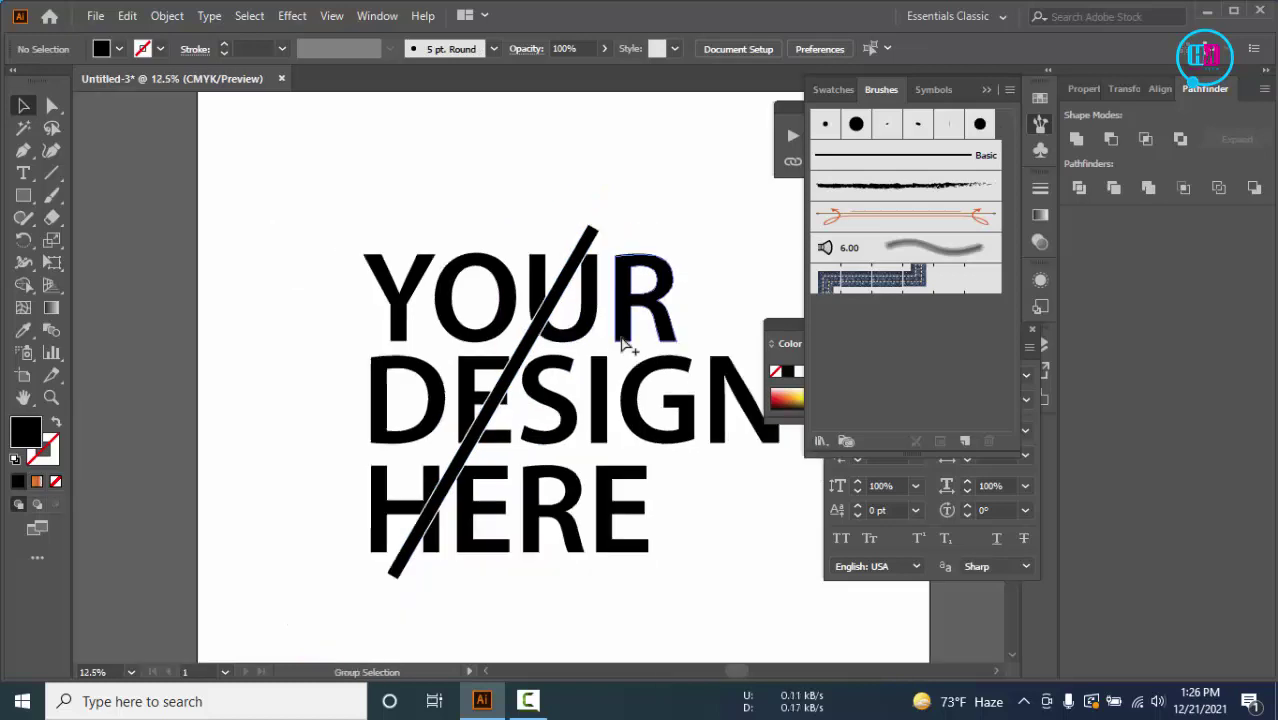
scroll(600, 390, "down", 2)
scroll(565, 435, "up", 2)
scroll(558, 442, "up", 2)
scroll(599, 300, "down", 1)
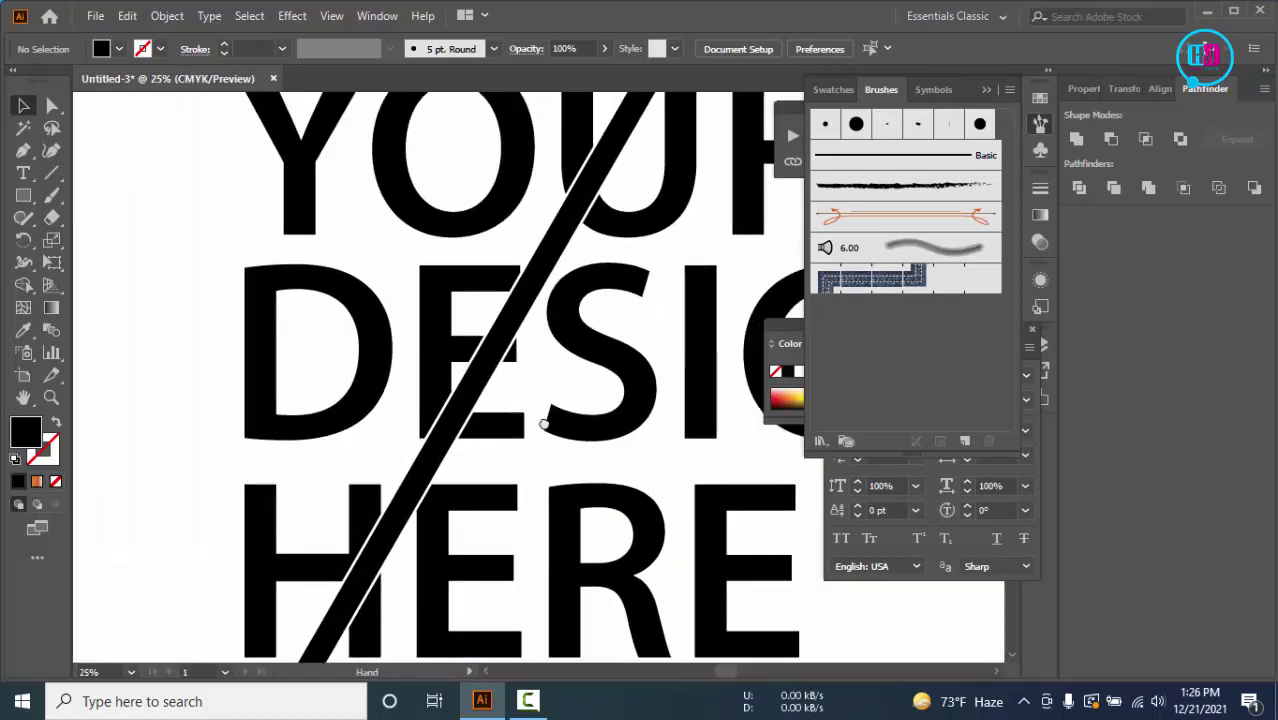
left_click(520, 326)
left_click_drag(486, 372, 518, 387)
left_click(518, 387)
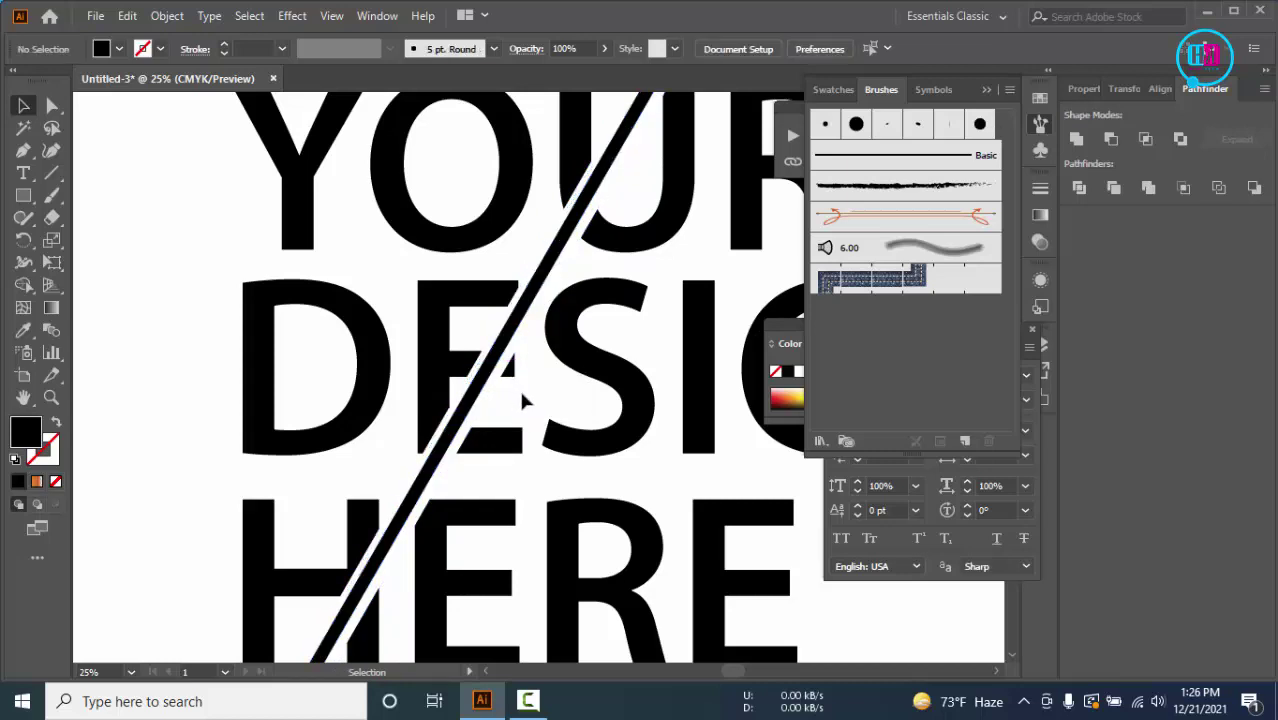
key("ctrl+minus")
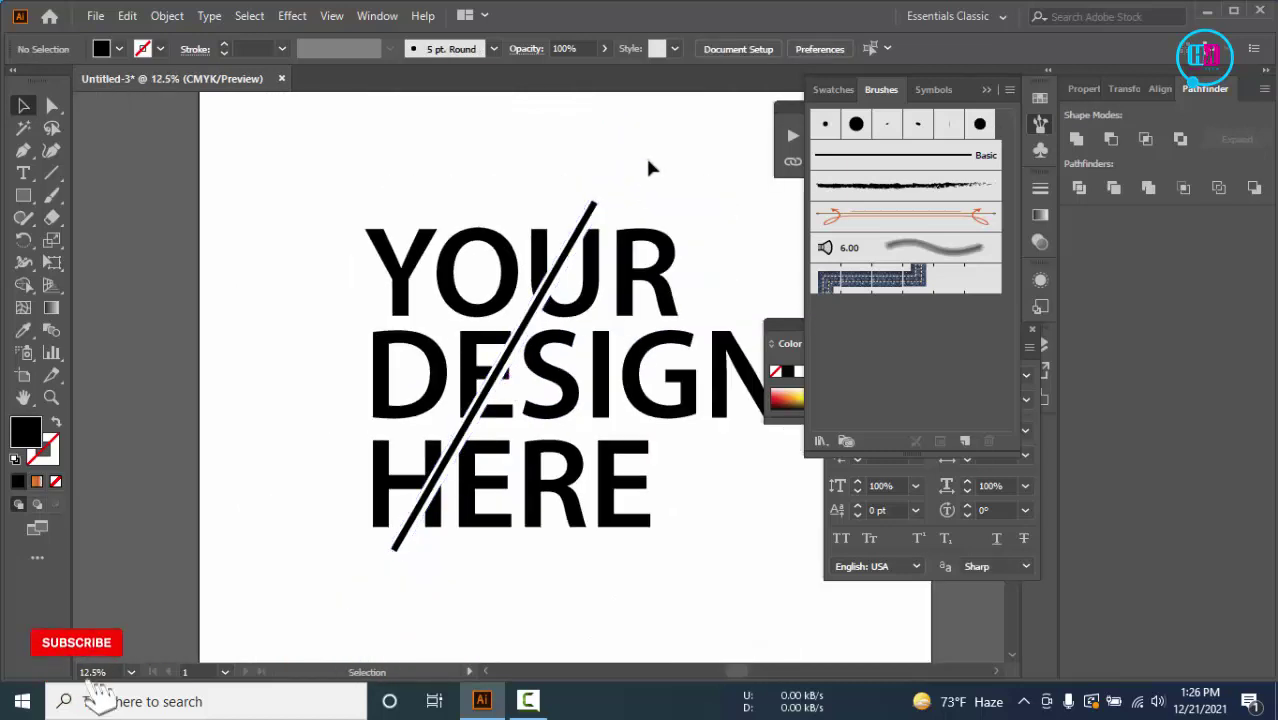
Nudge the slash's top end and expand the combined text-and-slash appearance
left_click_drag(590, 200, 593, 205)
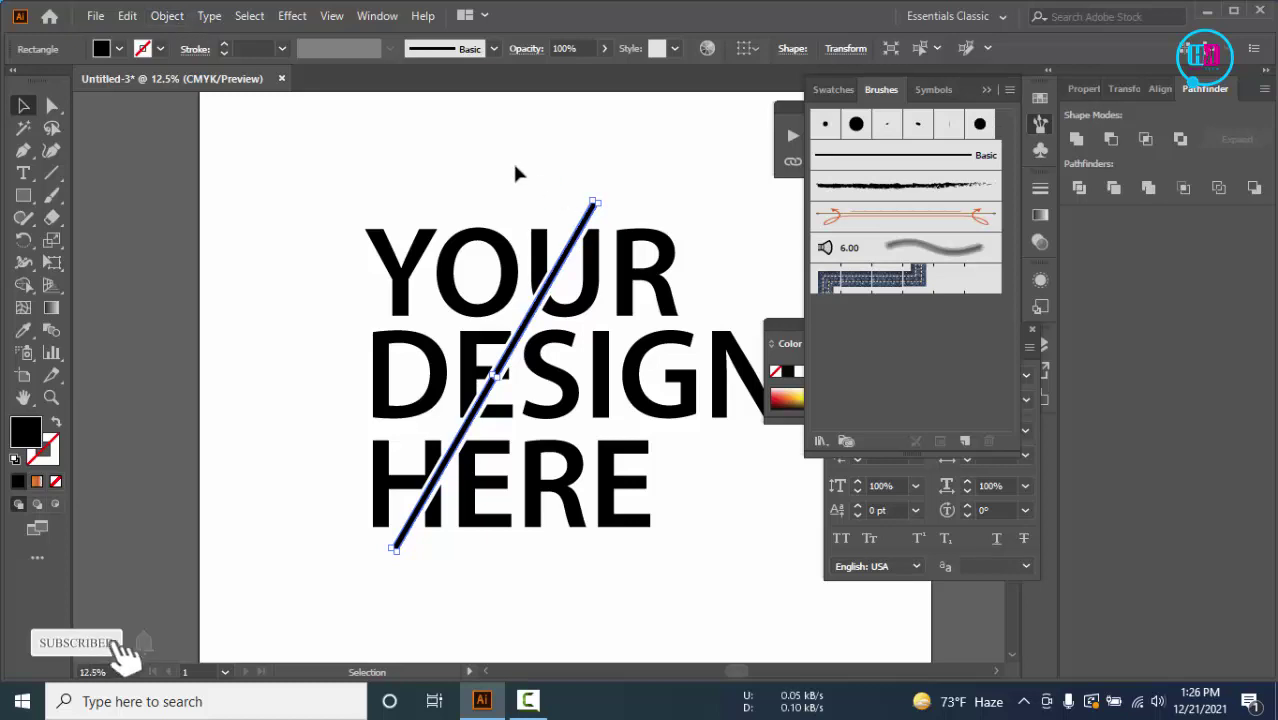
left_click(558, 176)
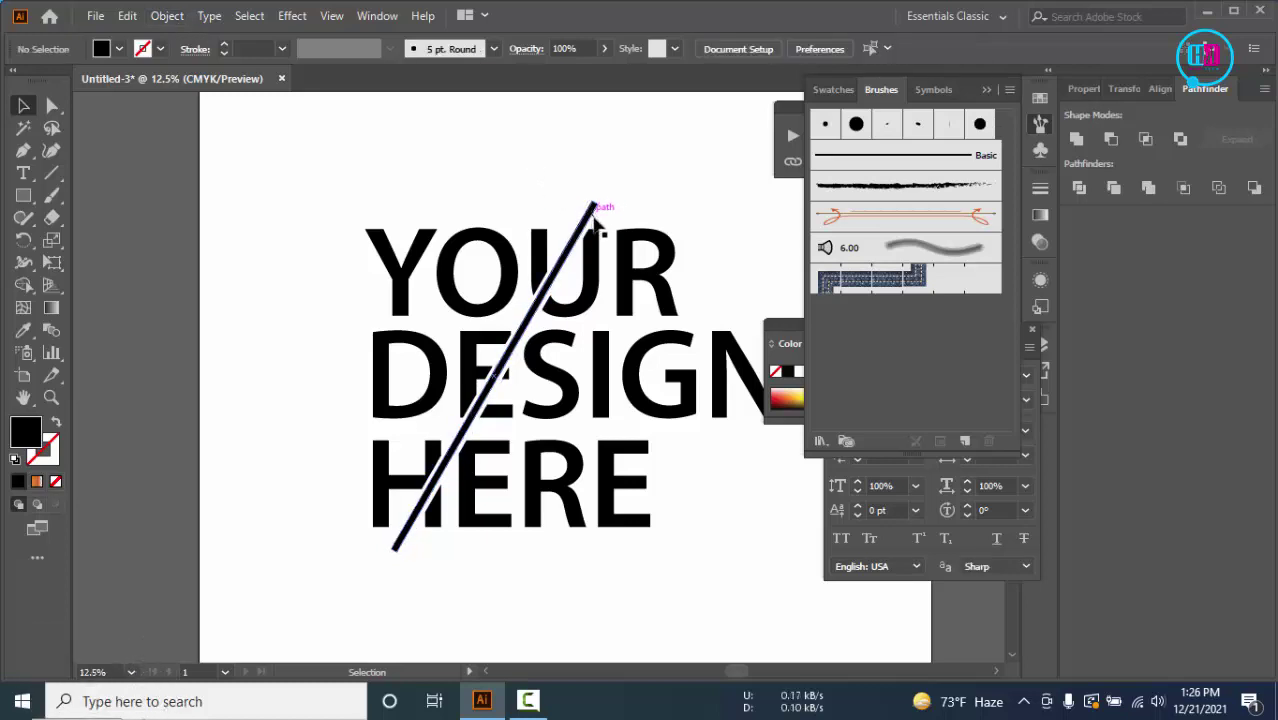
left_click(597, 225)
right_click(595, 224)
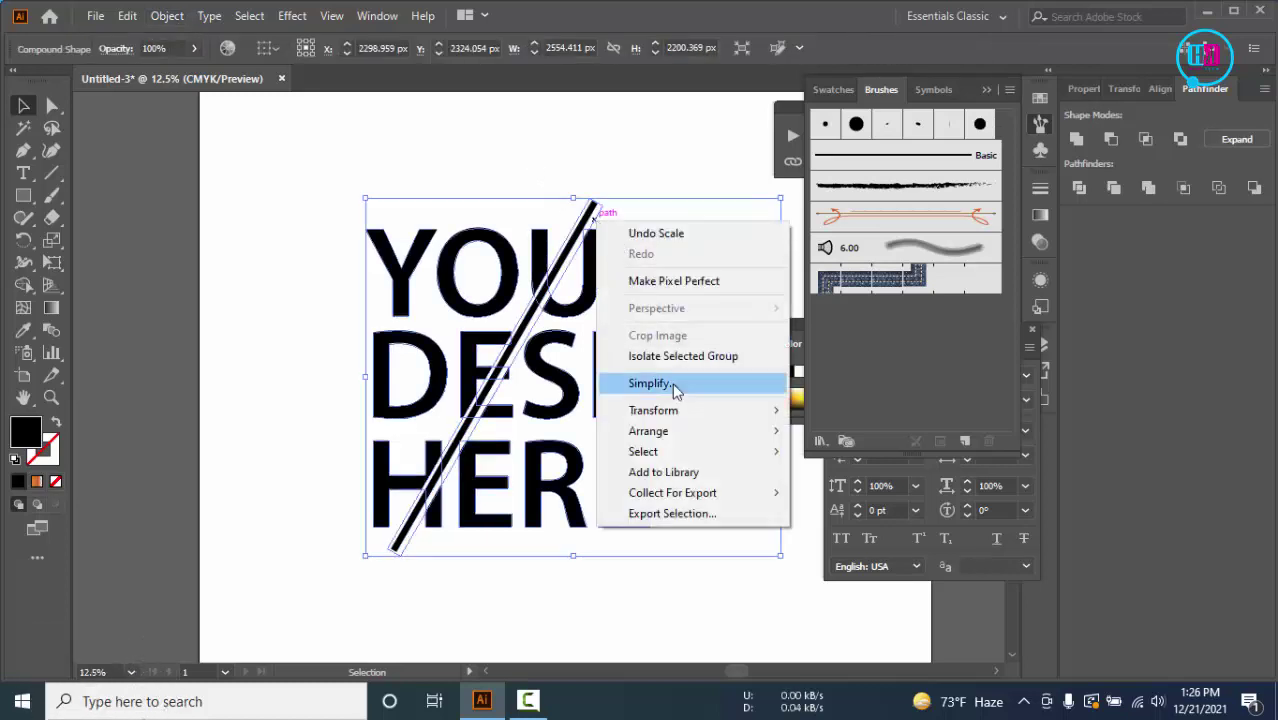
left_click(167, 15)
left_click(292, 250)
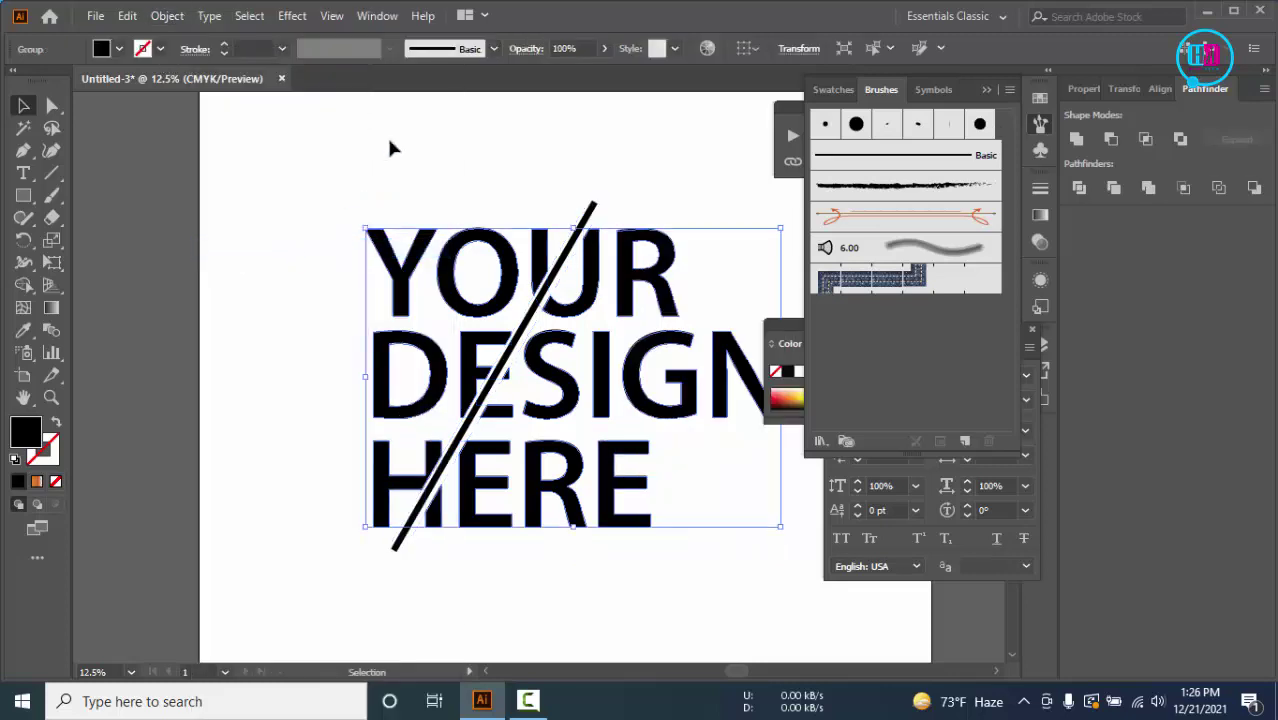
left_click(390, 142)
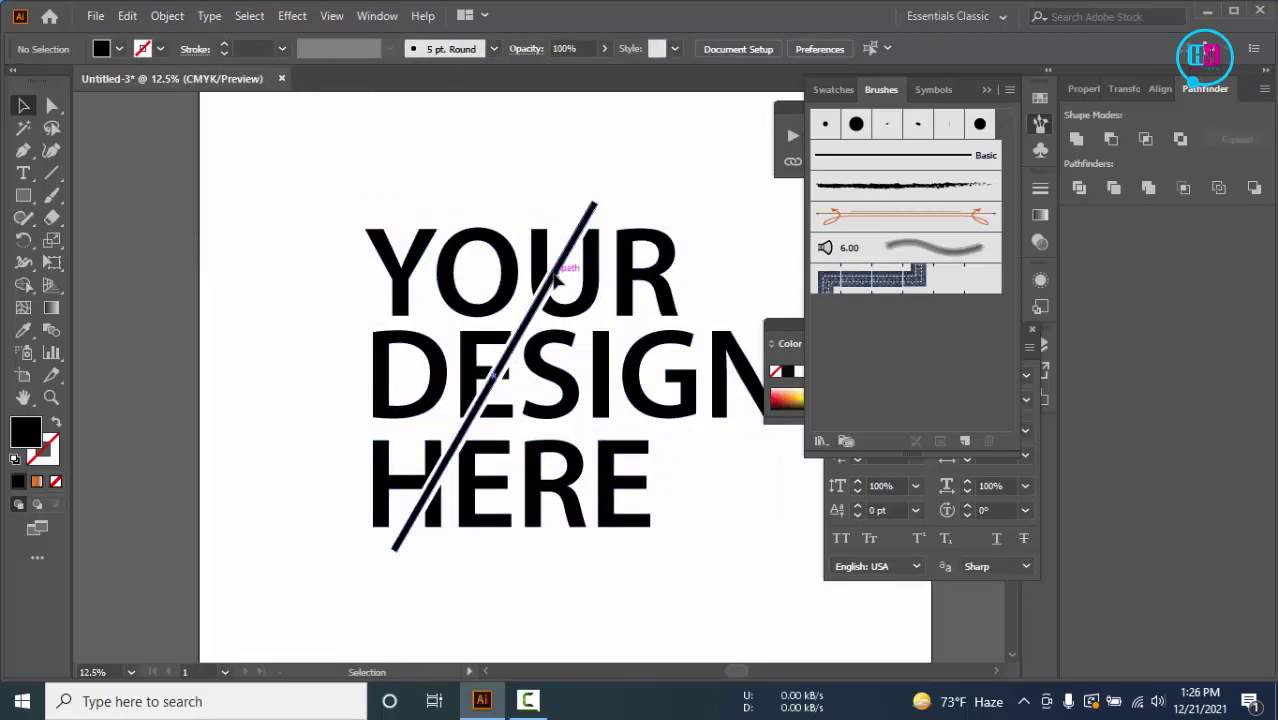
Ungroup the expanded YOUR DESIGN HERE lettering group
left_click(557, 283)
left_click(651, 187)
left_click_drag(684, 160, 532, 176)
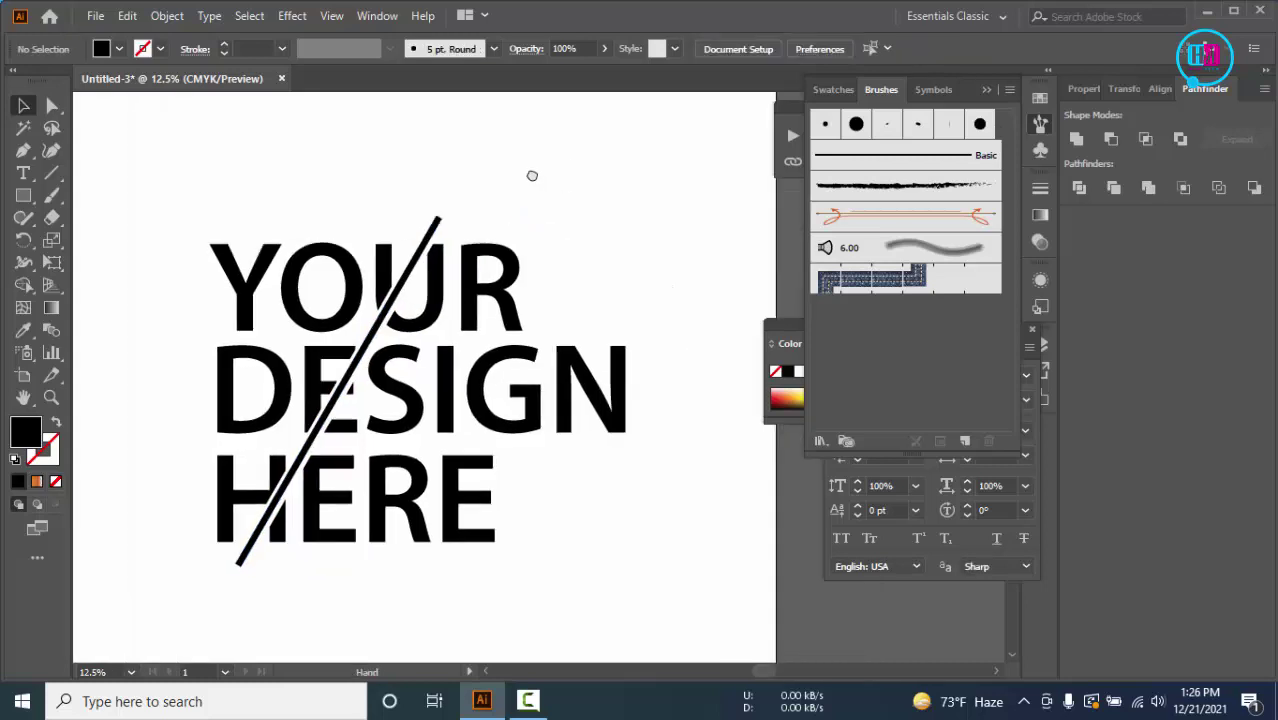
left_click(316, 252)
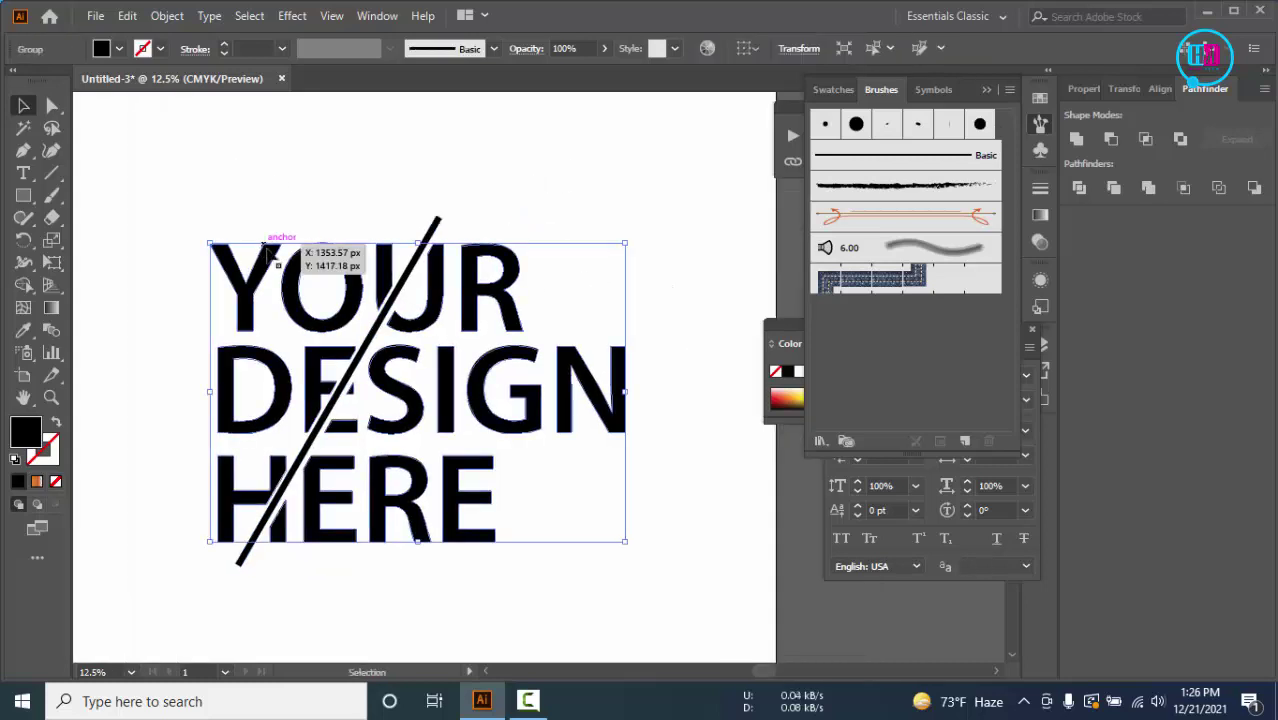
right_click(316, 252)
left_click(405, 392)
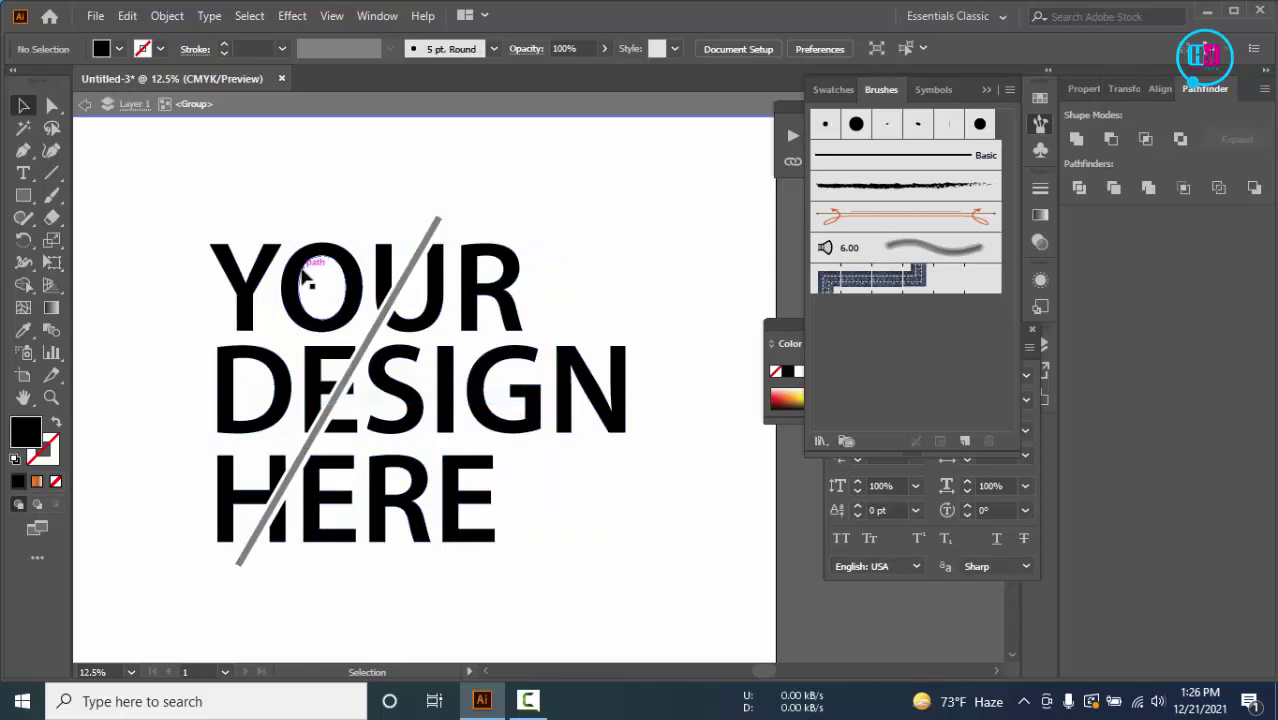
double_click(358, 183)
left_click(320, 274)
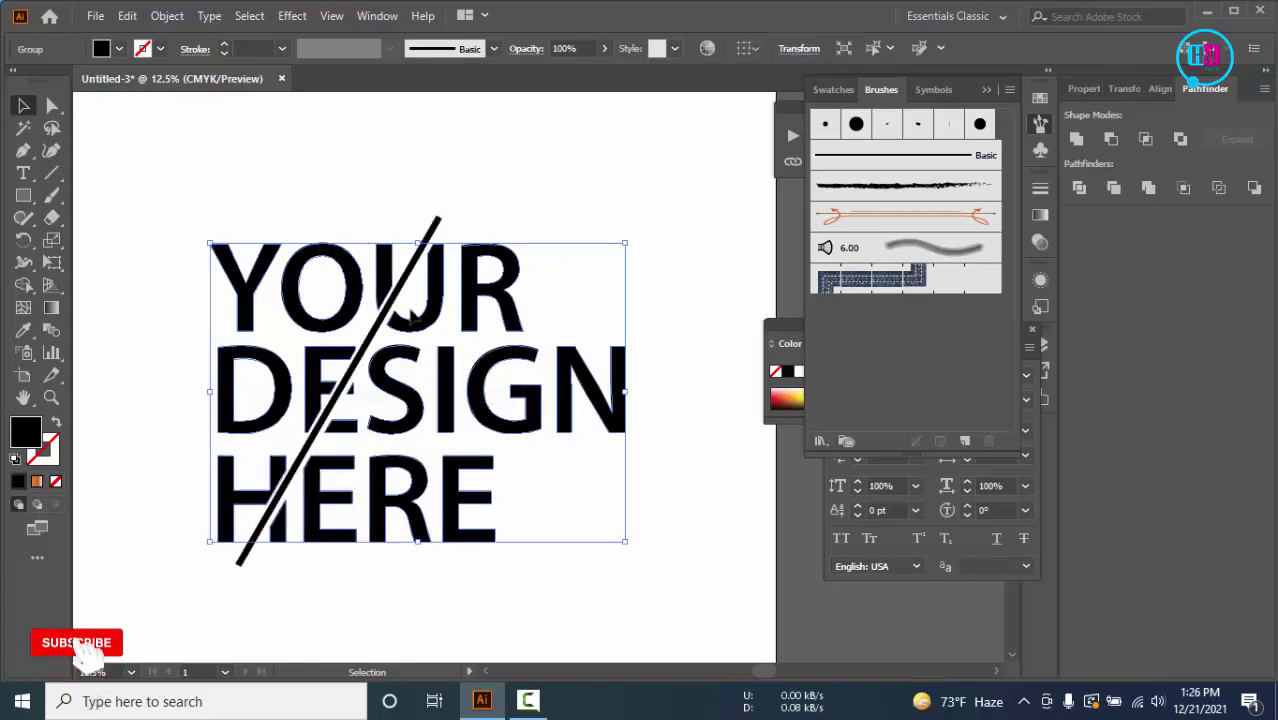
right_click(334, 276)
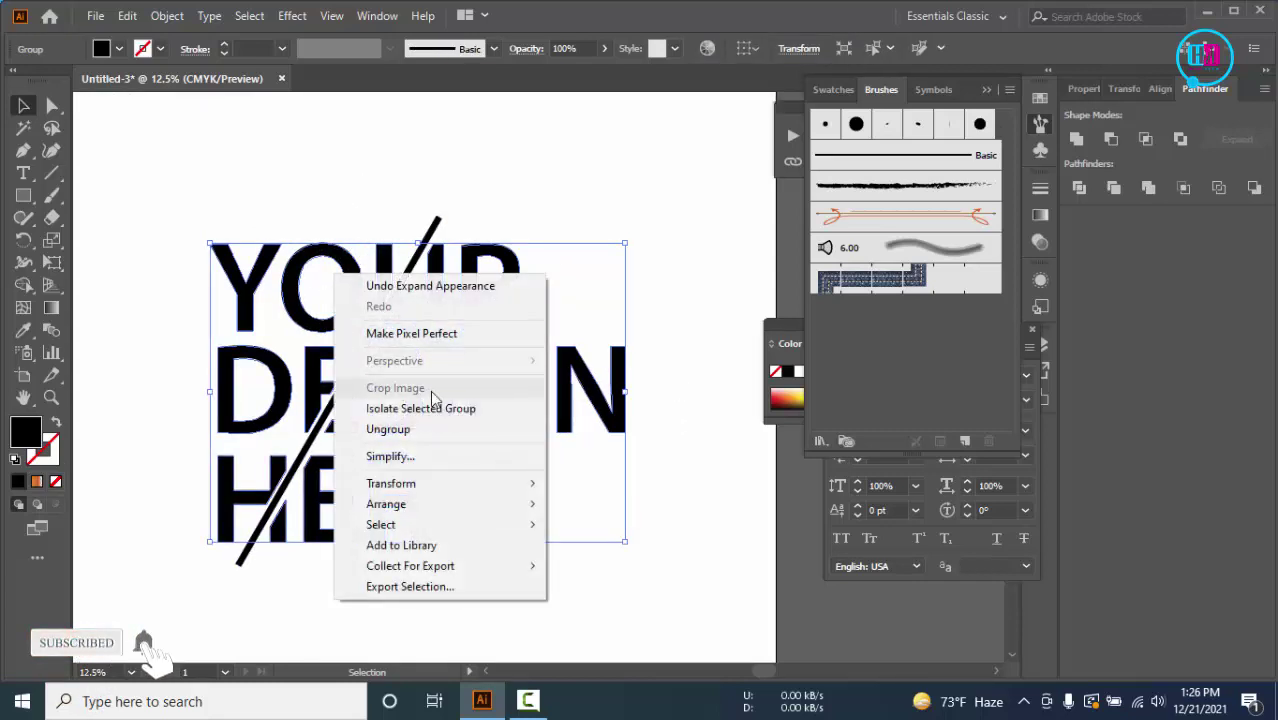
left_click(415, 429)
left_click(472, 188)
Trim the letters and the slash together with Pathfinder Trim
left_click(393, 265)
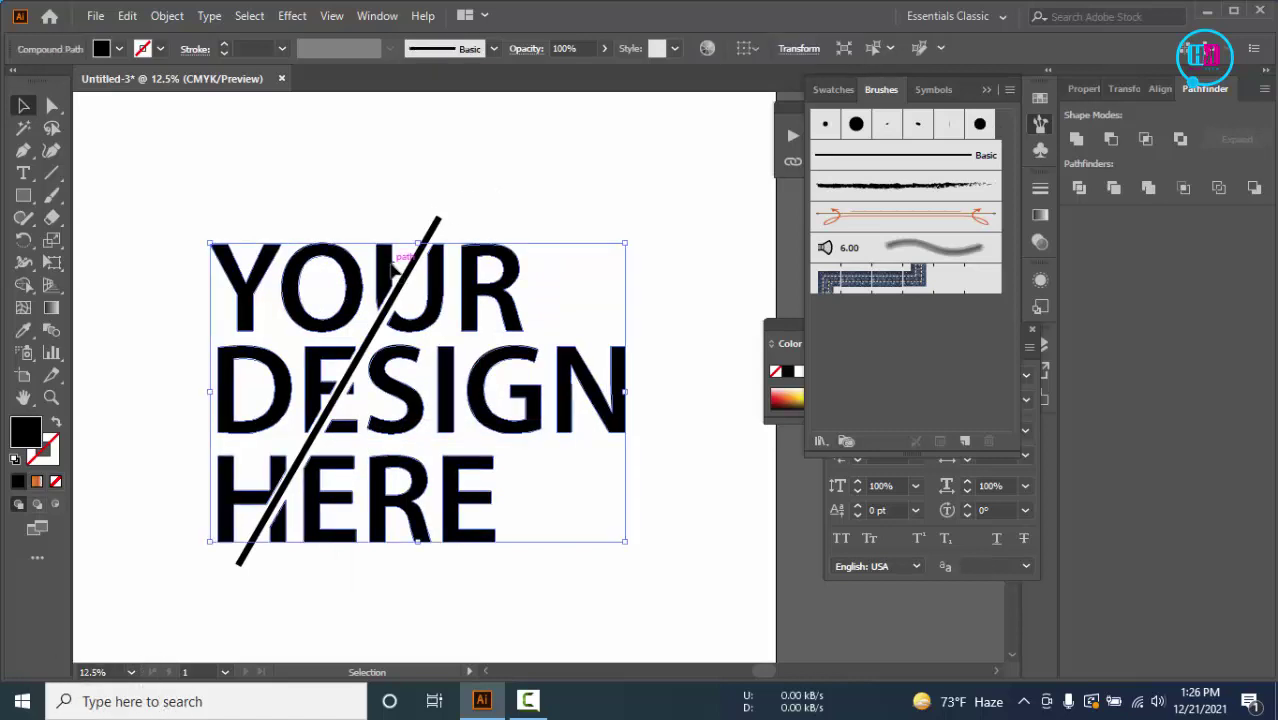
left_click_drag(194, 205, 574, 600)
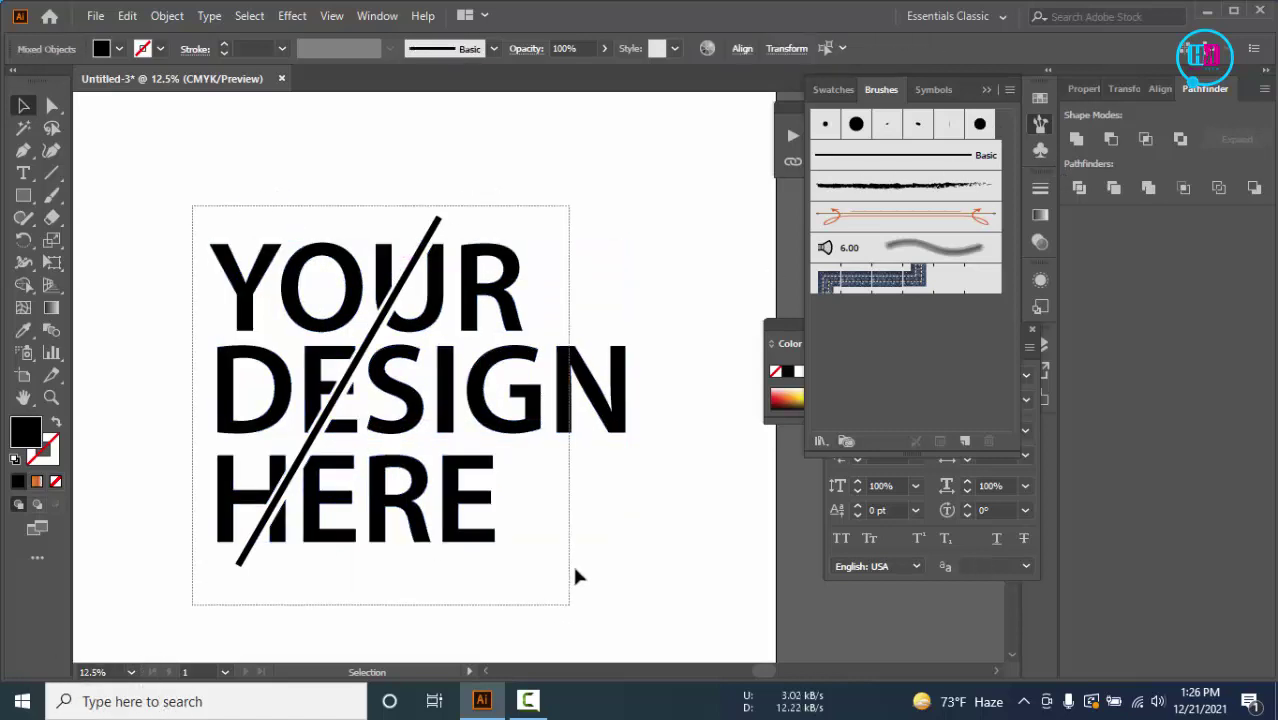
left_click(1113, 190)
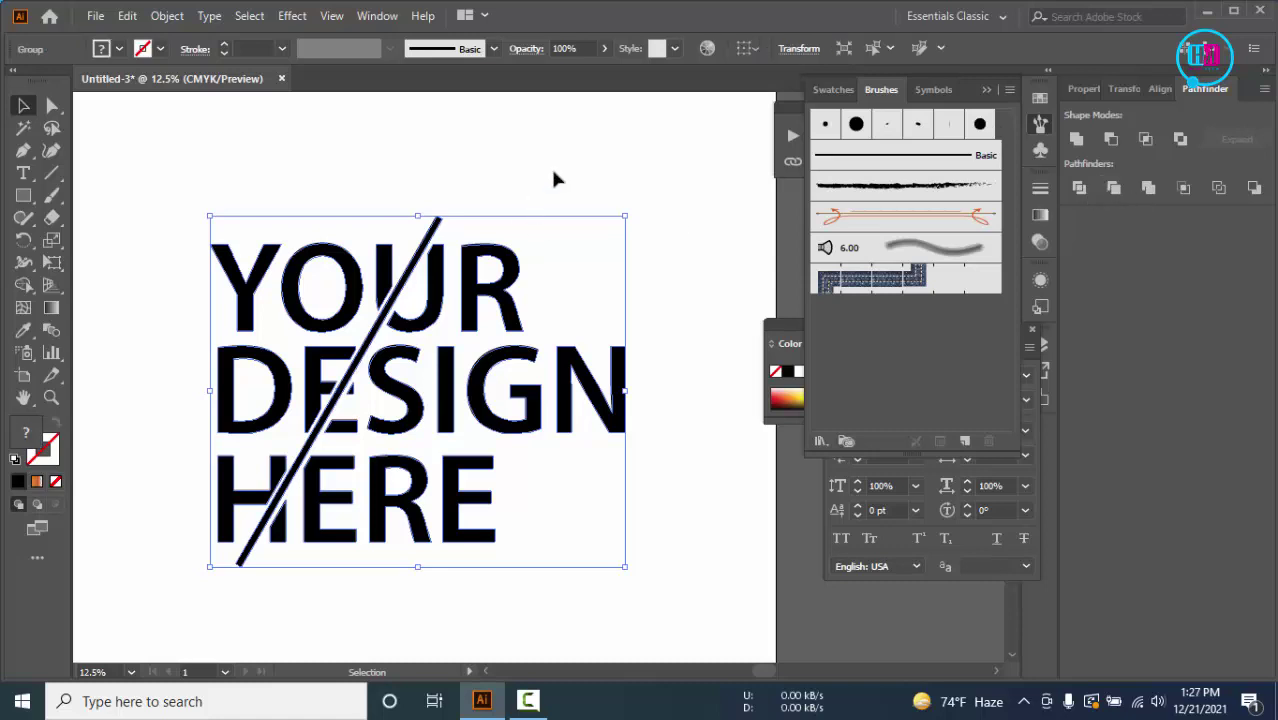
left_click(548, 215)
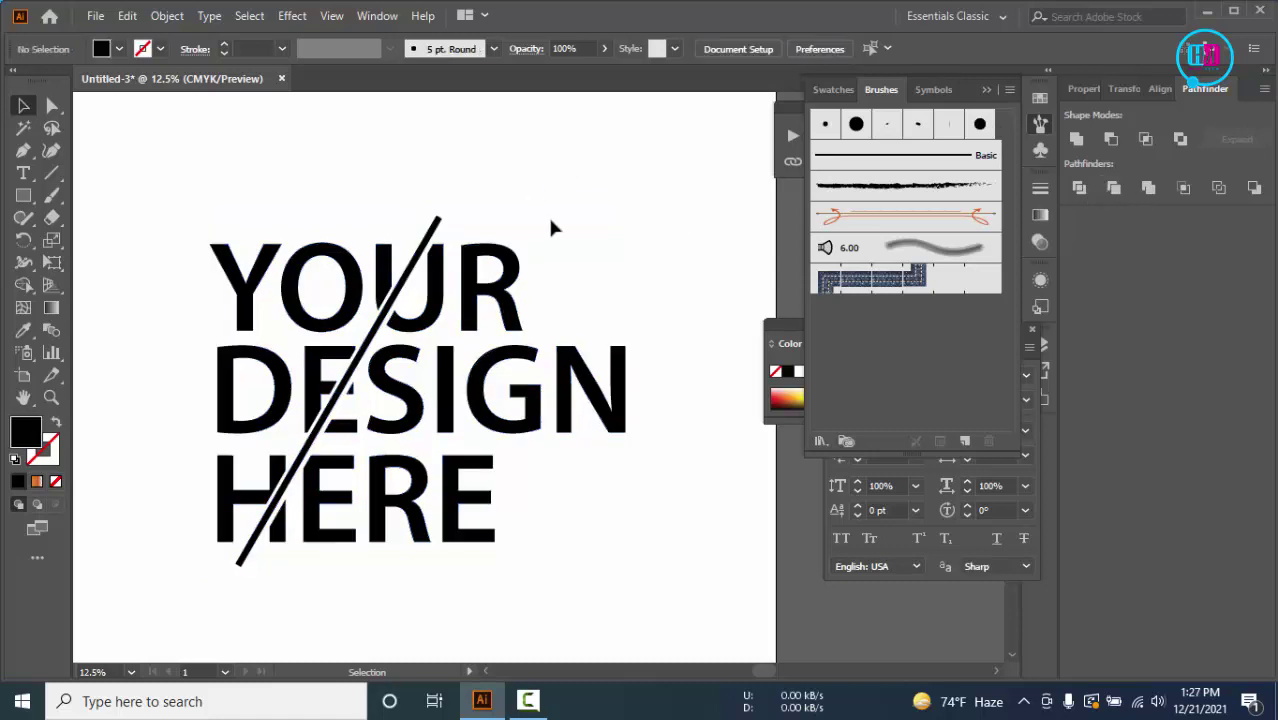
Ungroup the trimmed letter pieces
left_click_drag(331, 203, 389, 158)
left_click(345, 225)
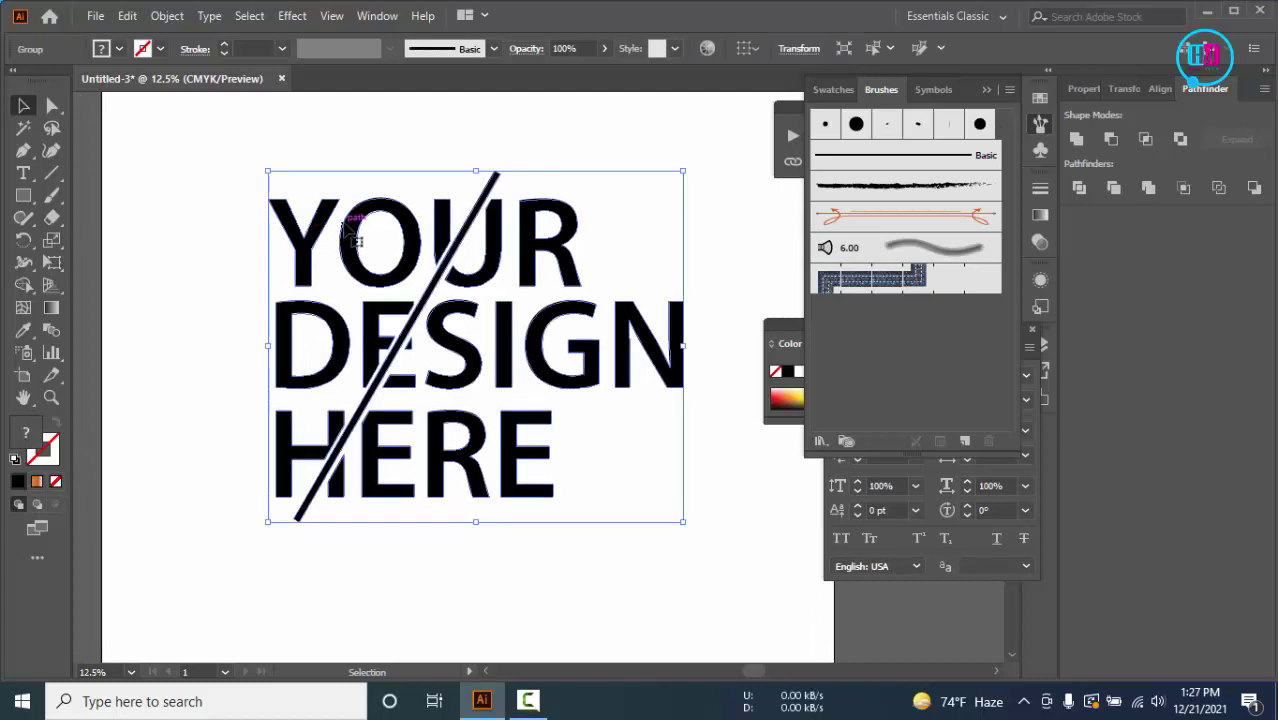
right_click(350, 225)
left_click(385, 373)
left_click(365, 258)
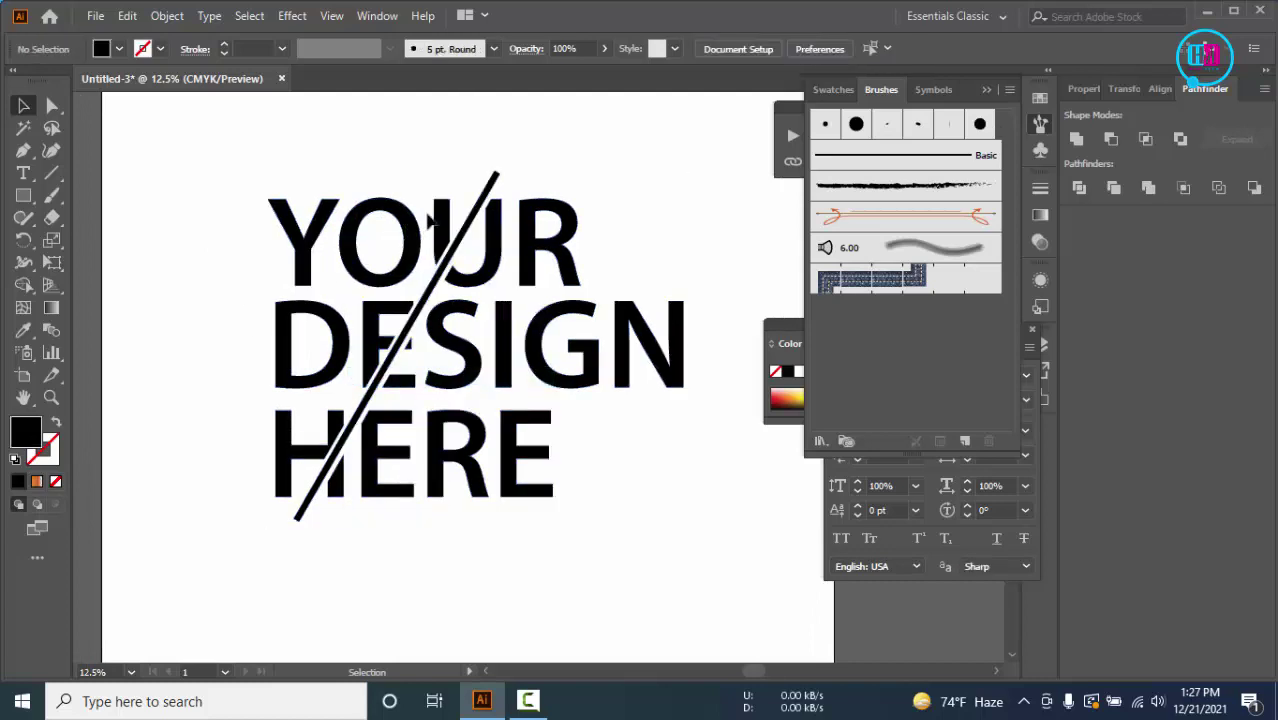
Select the Y, O, left U, D, left E and H pieces left of the slash
left_click(430, 222)
left_click(350, 250, "shift")
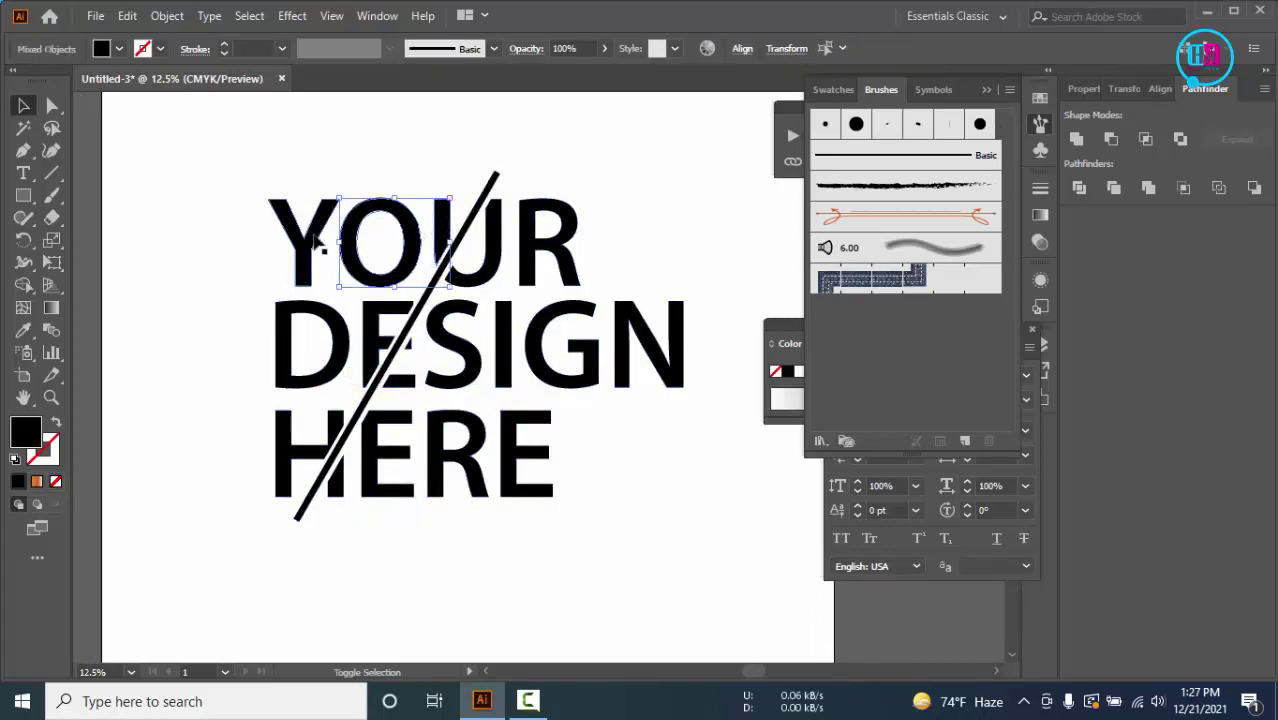
left_click(320, 248, "shift")
left_click(308, 322, "shift")
left_click(367, 318, "shift")
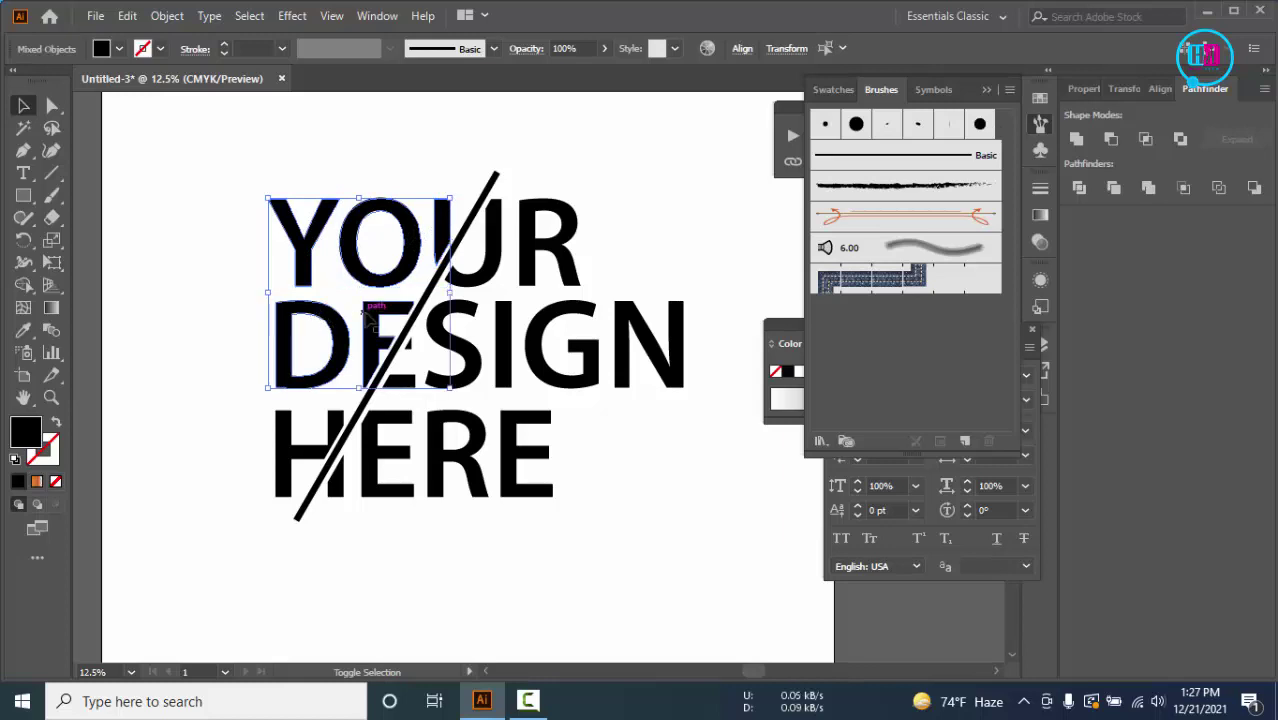
left_click(298, 445, "shift")
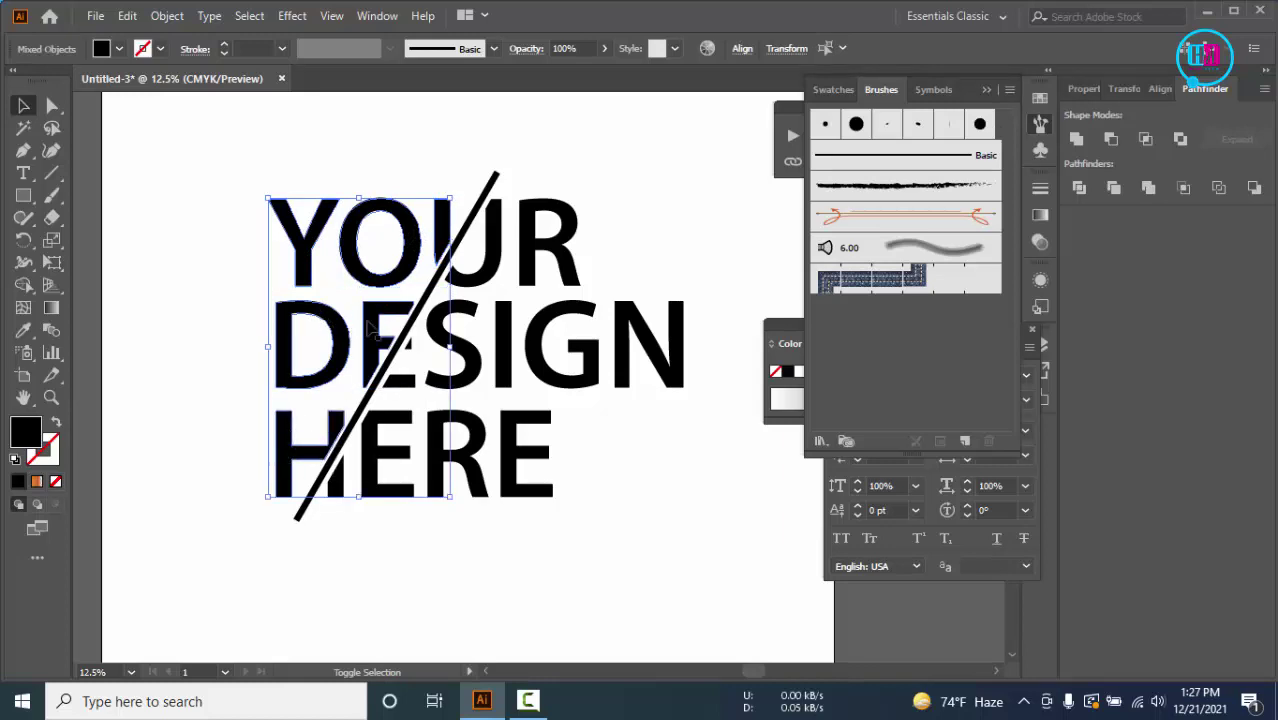
key("a")
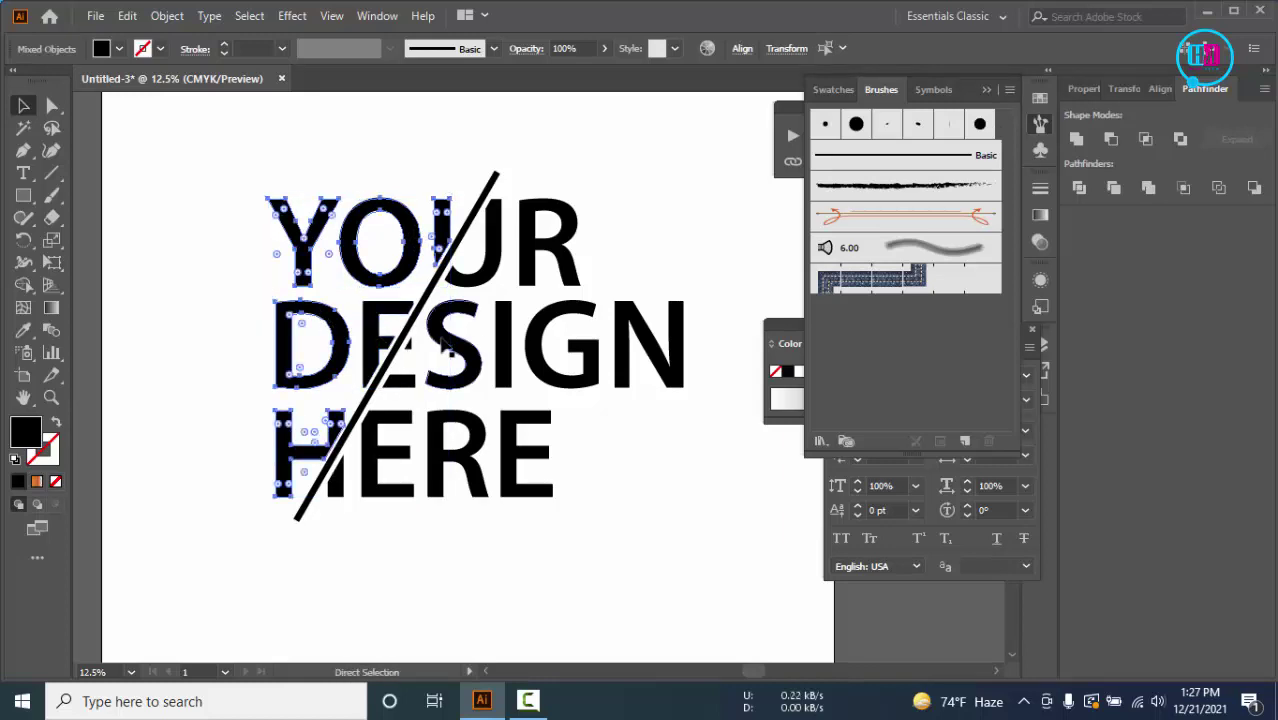
key("Delete")
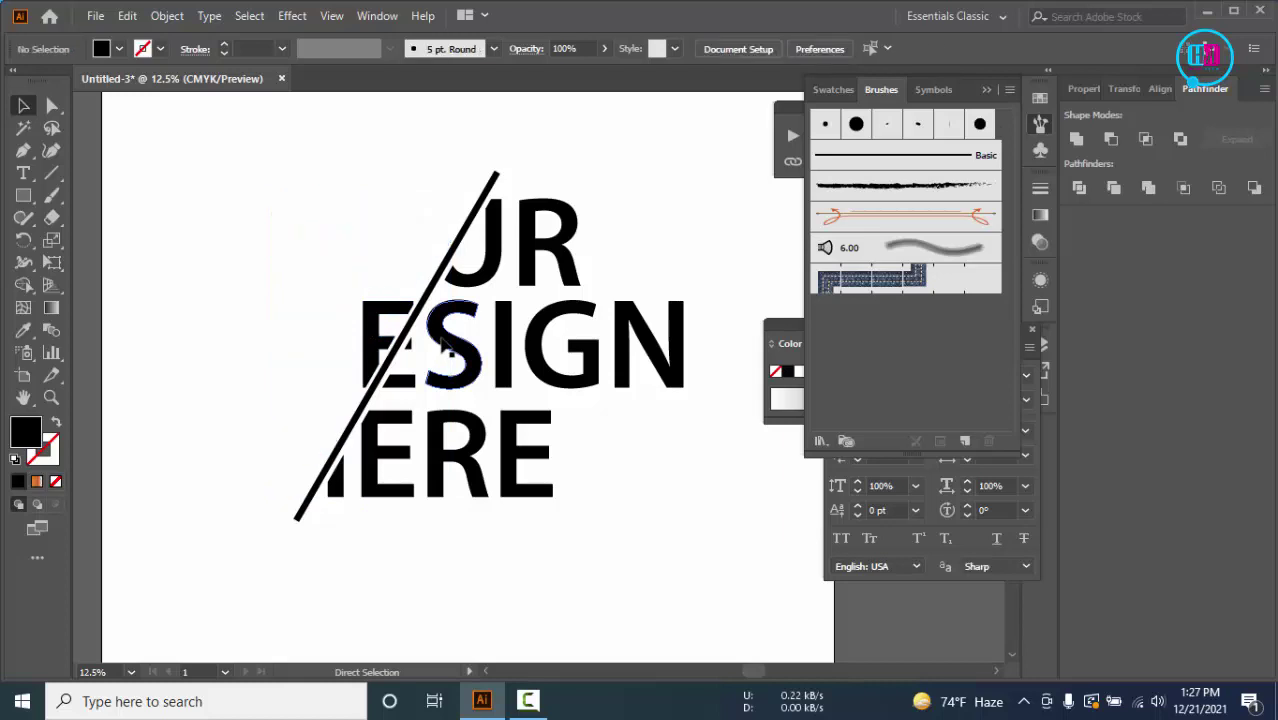
key("ctrl+z")
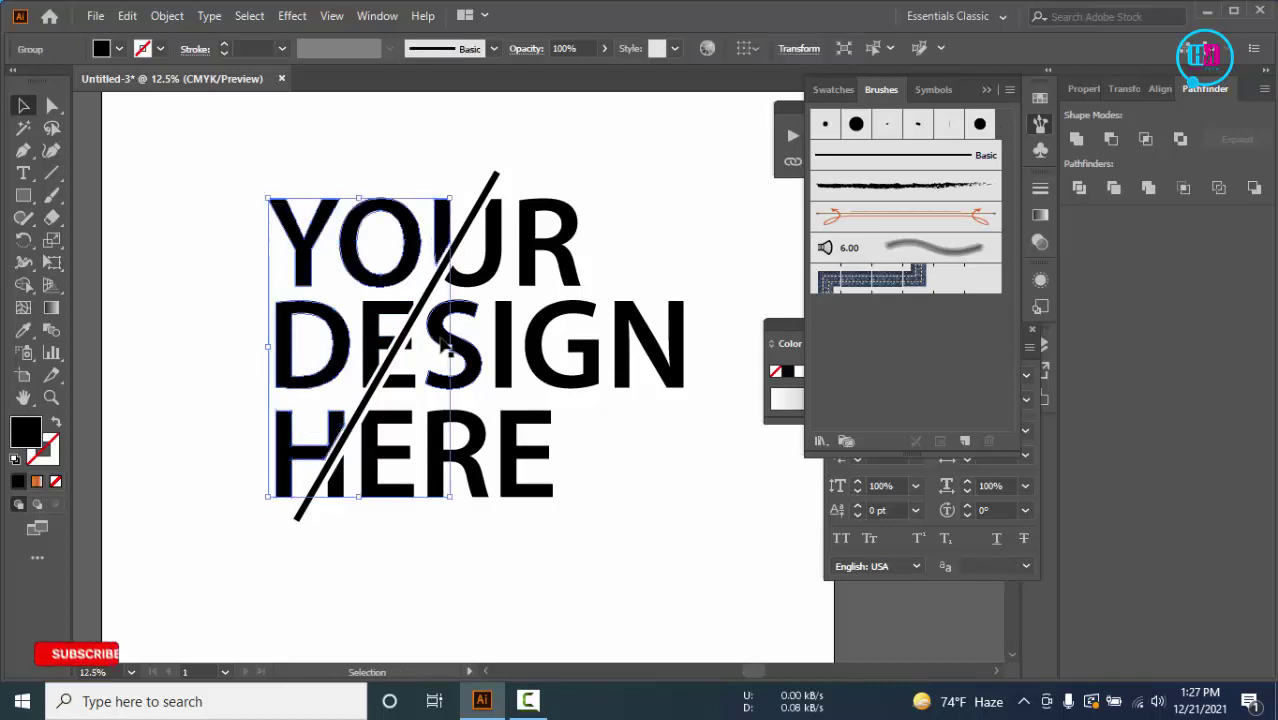
Group all the letter pieces left of the slash together
left_click(386, 316)
double_click(386, 316)
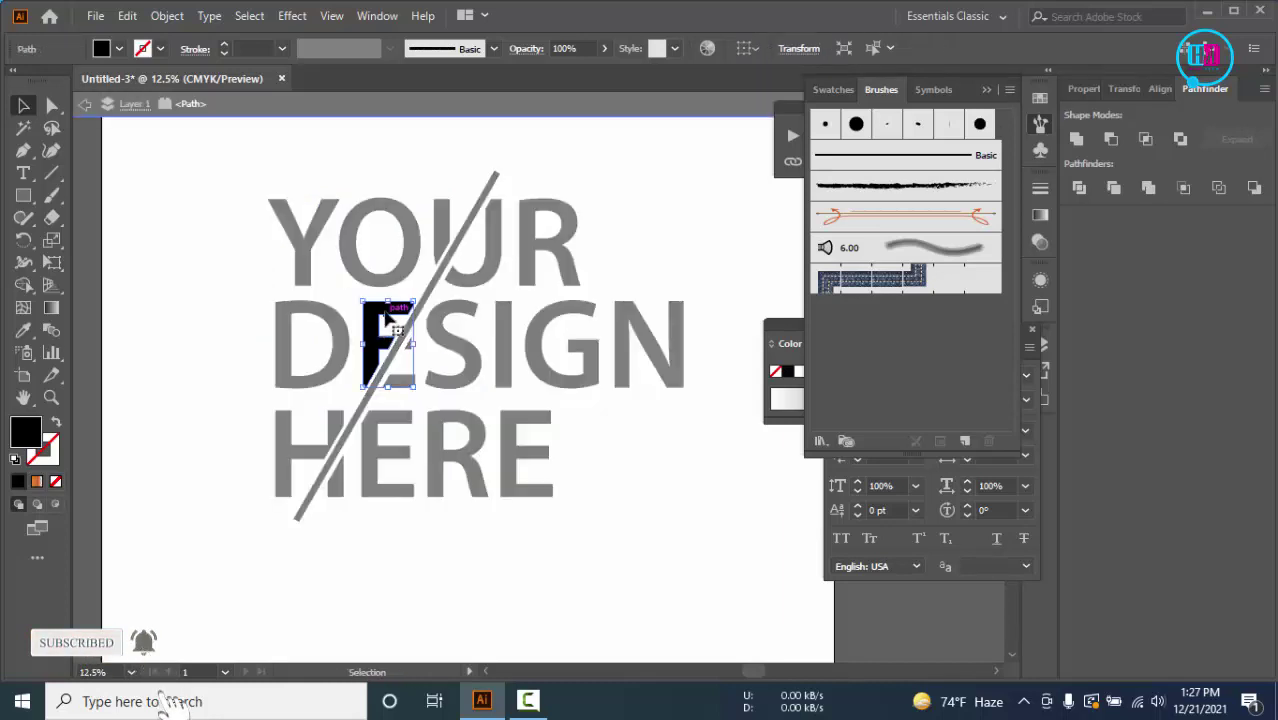
left_click(250, 257)
double_click(250, 257)
left_click(382, 306)
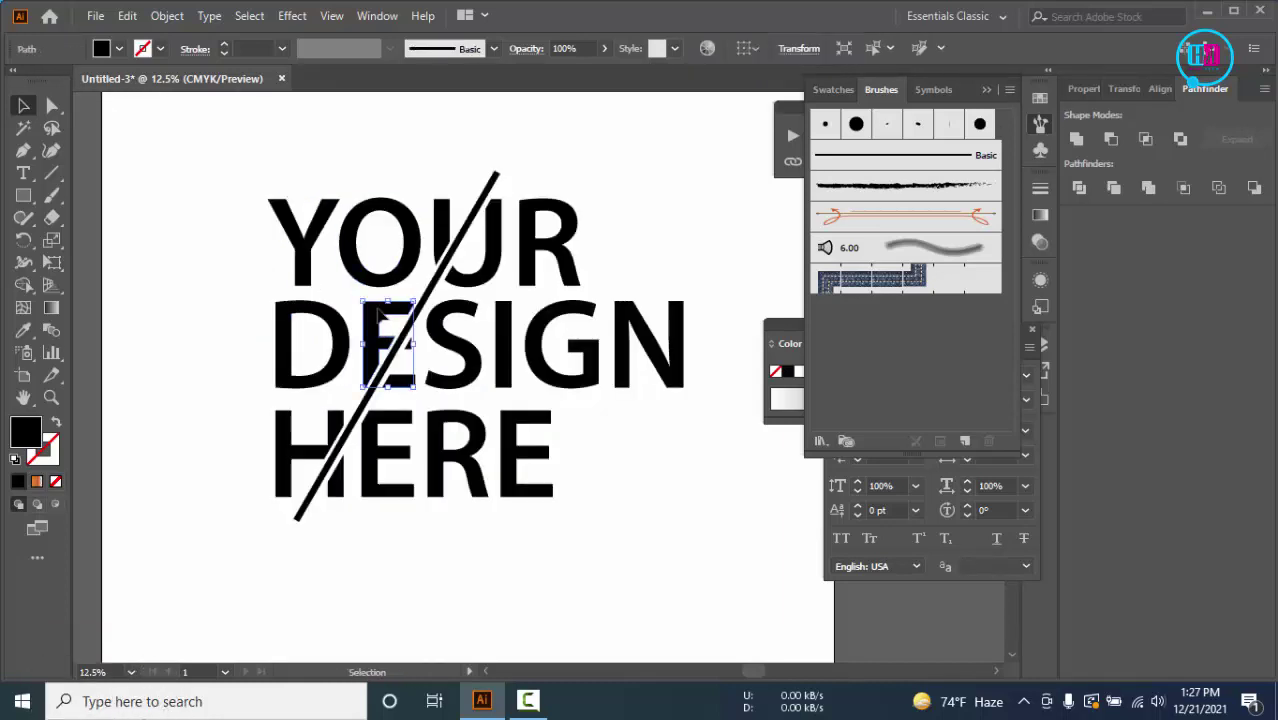
left_click(350, 259, "shift")
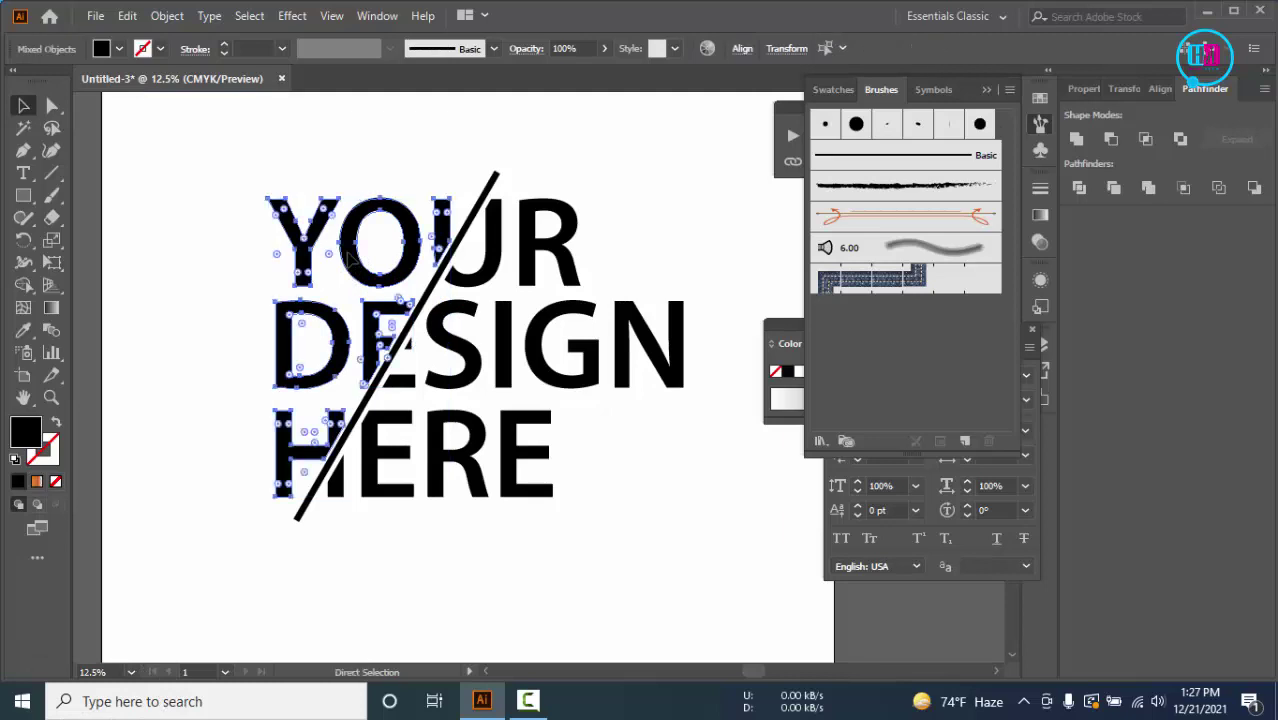
key("ctrl+g")
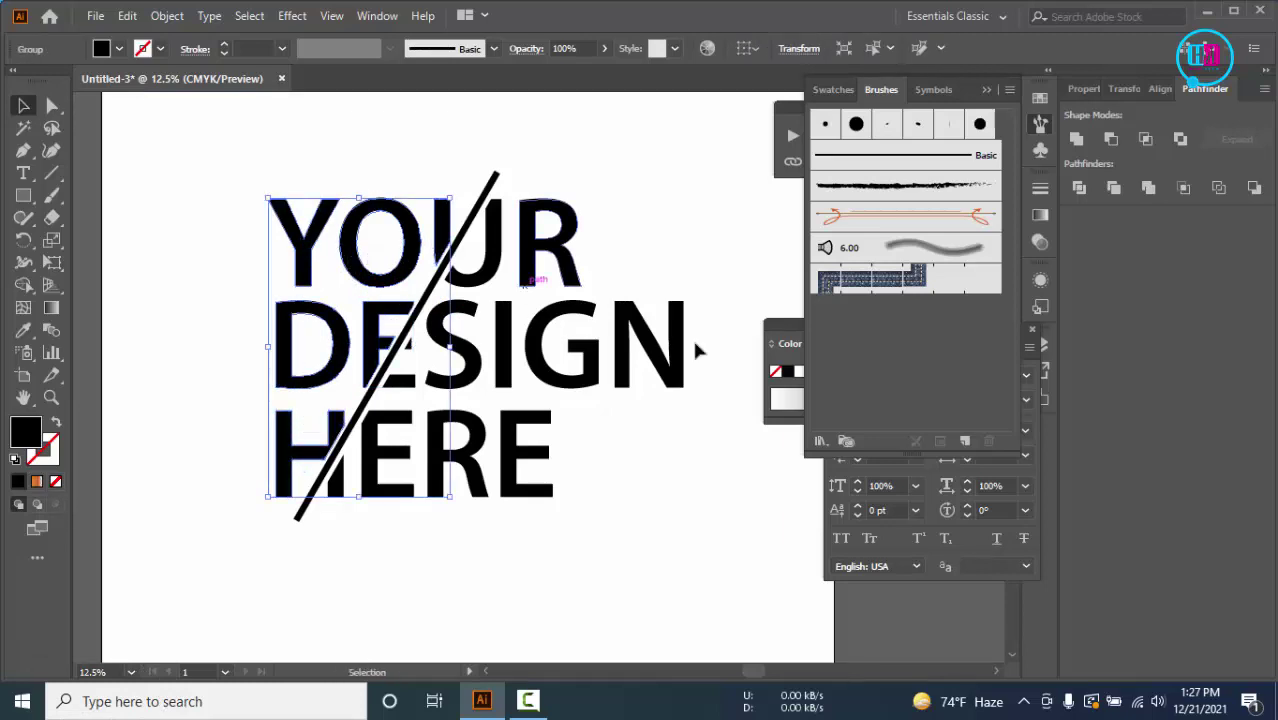
Select the right-hand pieces of U, R, SIGN, the DESIGN E and ERE
left_click(507, 238)
left_click(505, 250)
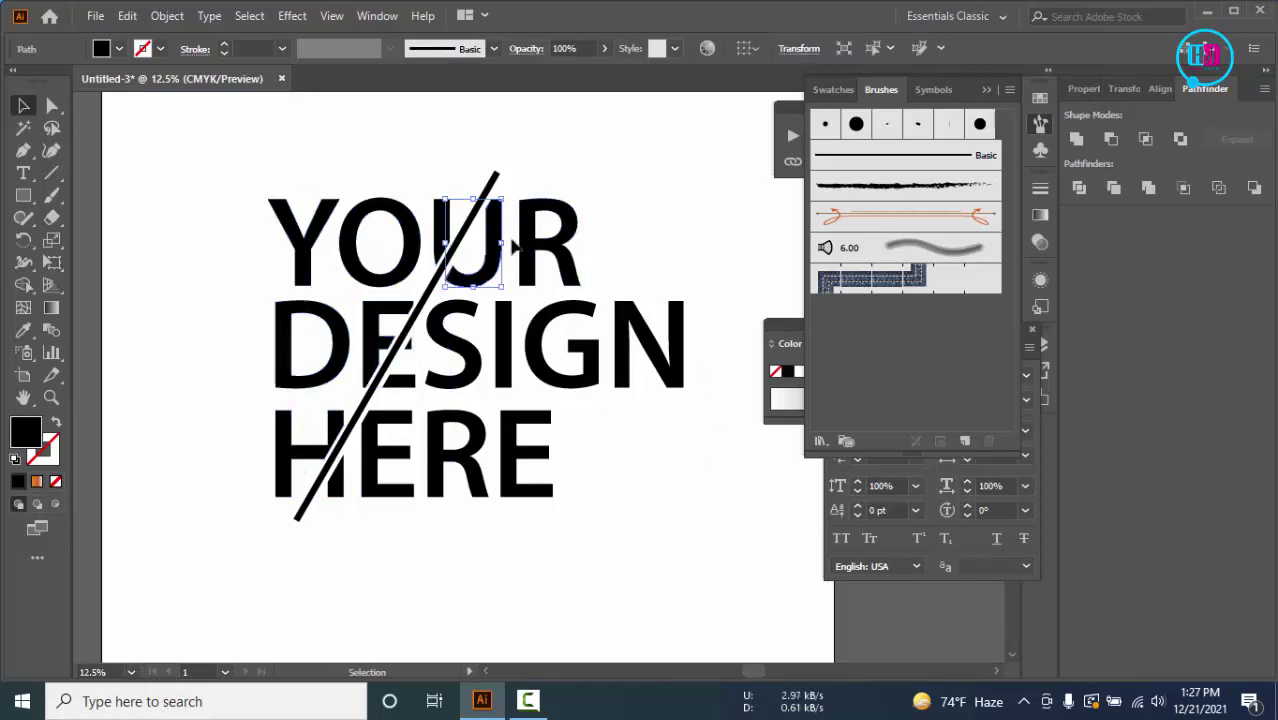
left_click(545, 230, "shift")
left_click(565, 325, "shift")
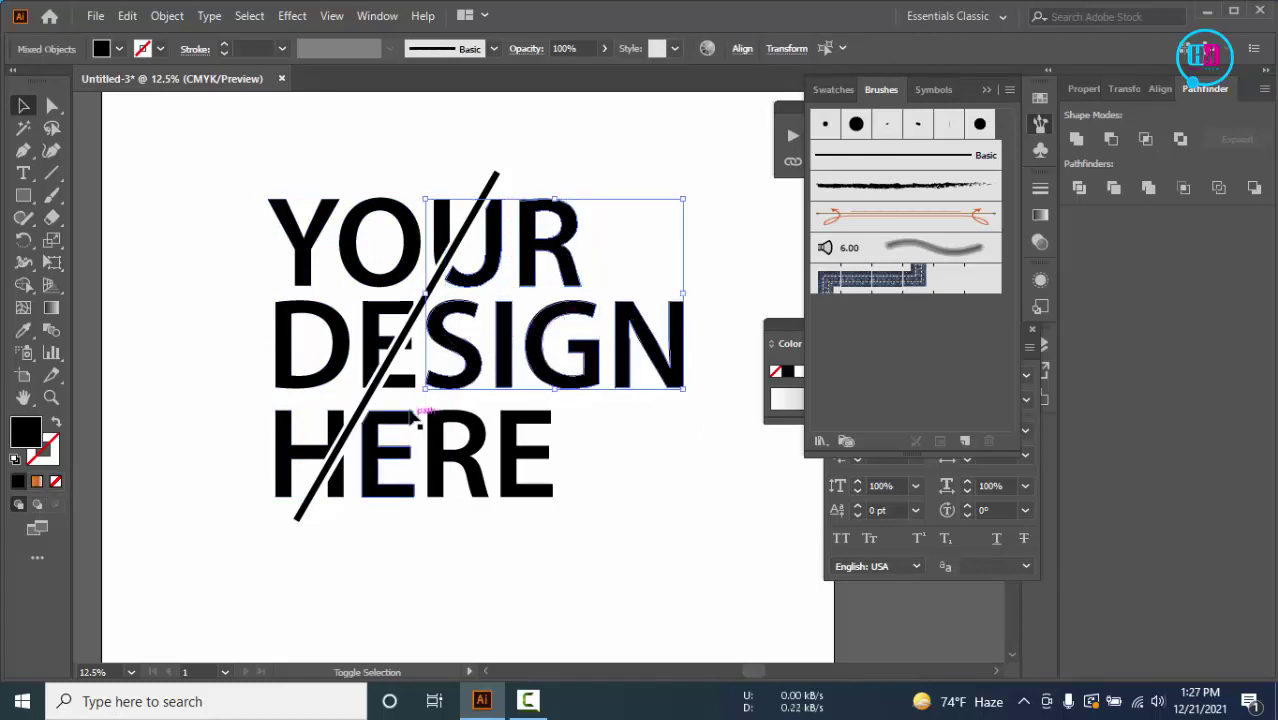
left_click(408, 370, "shift")
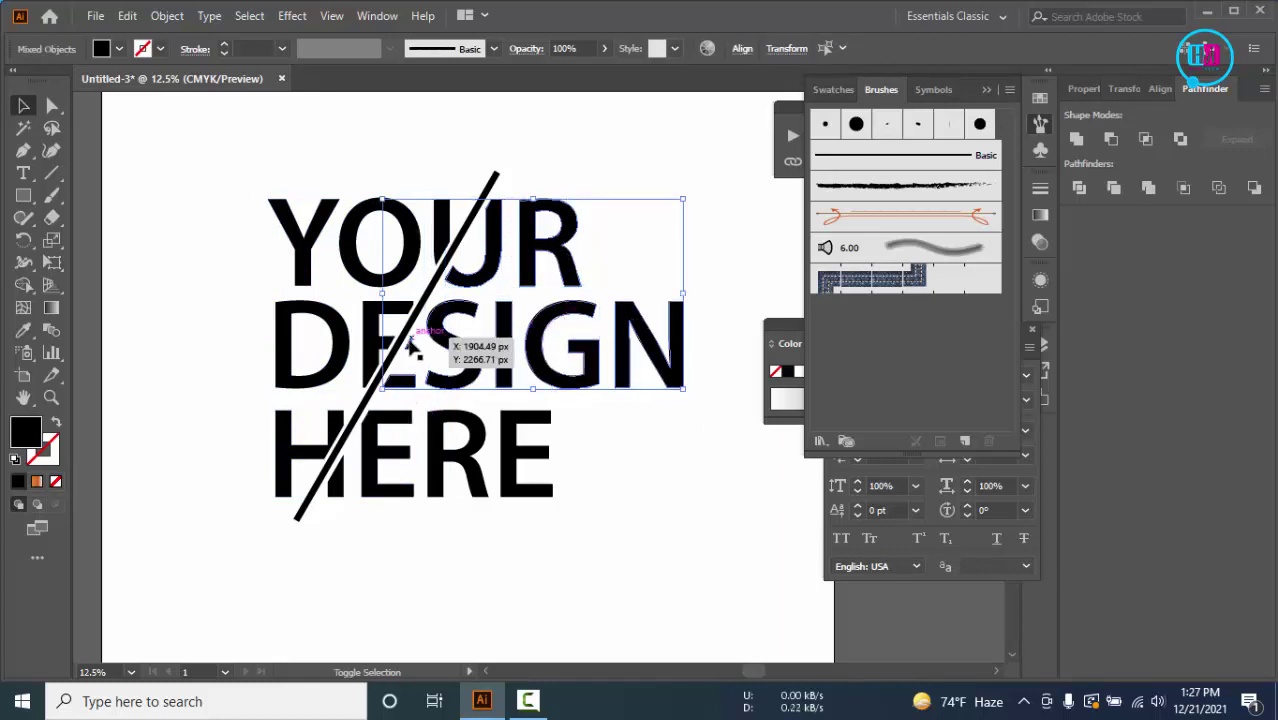
left_click(390, 425, "shift")
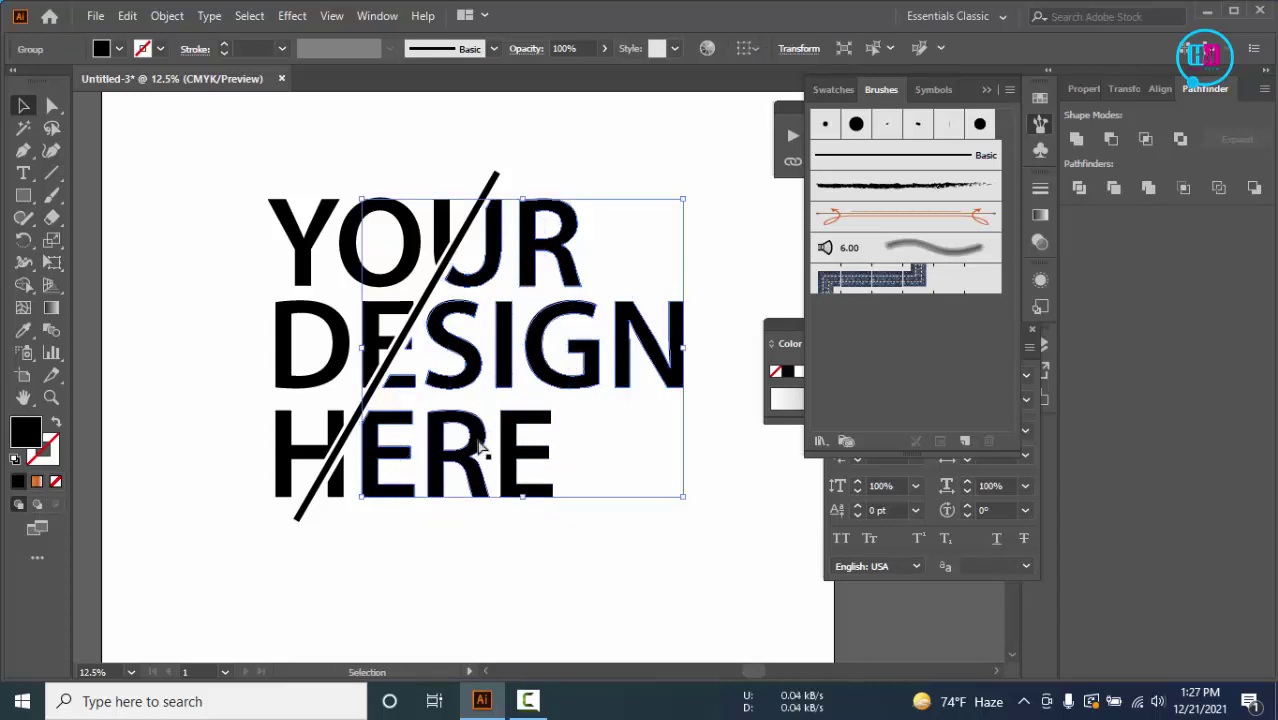
key("Delete")
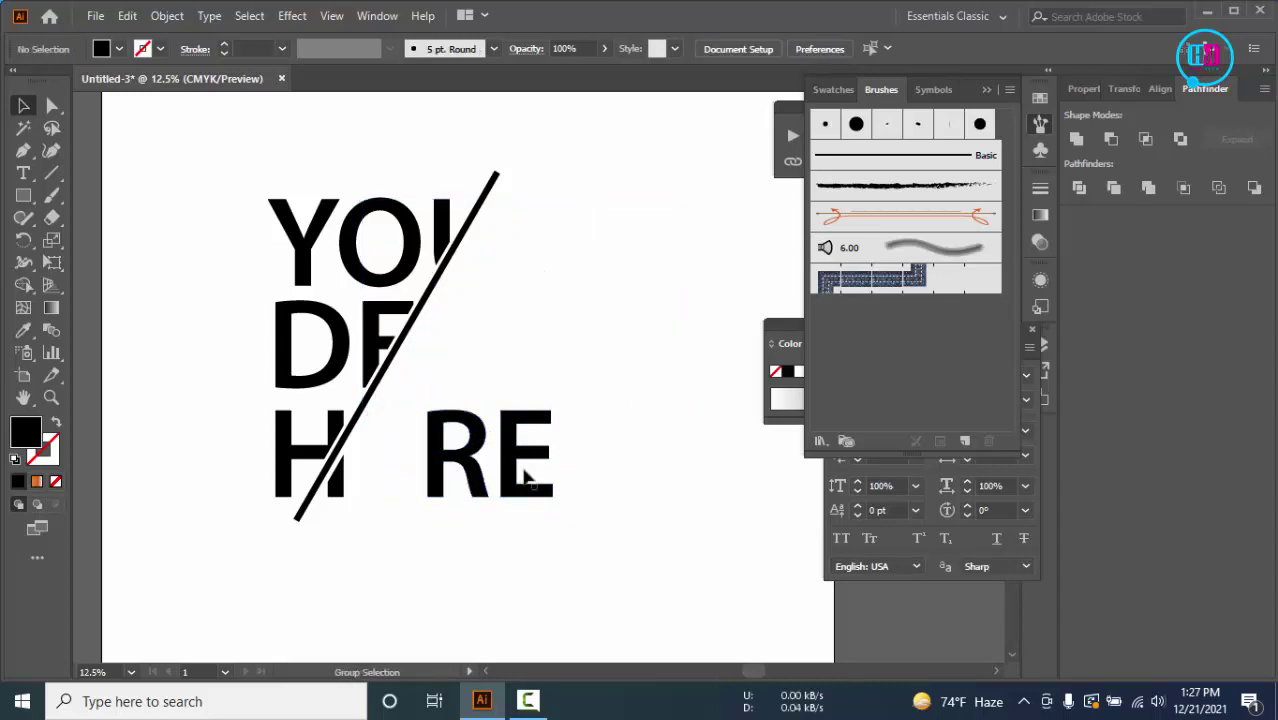
key("ctrl+z")
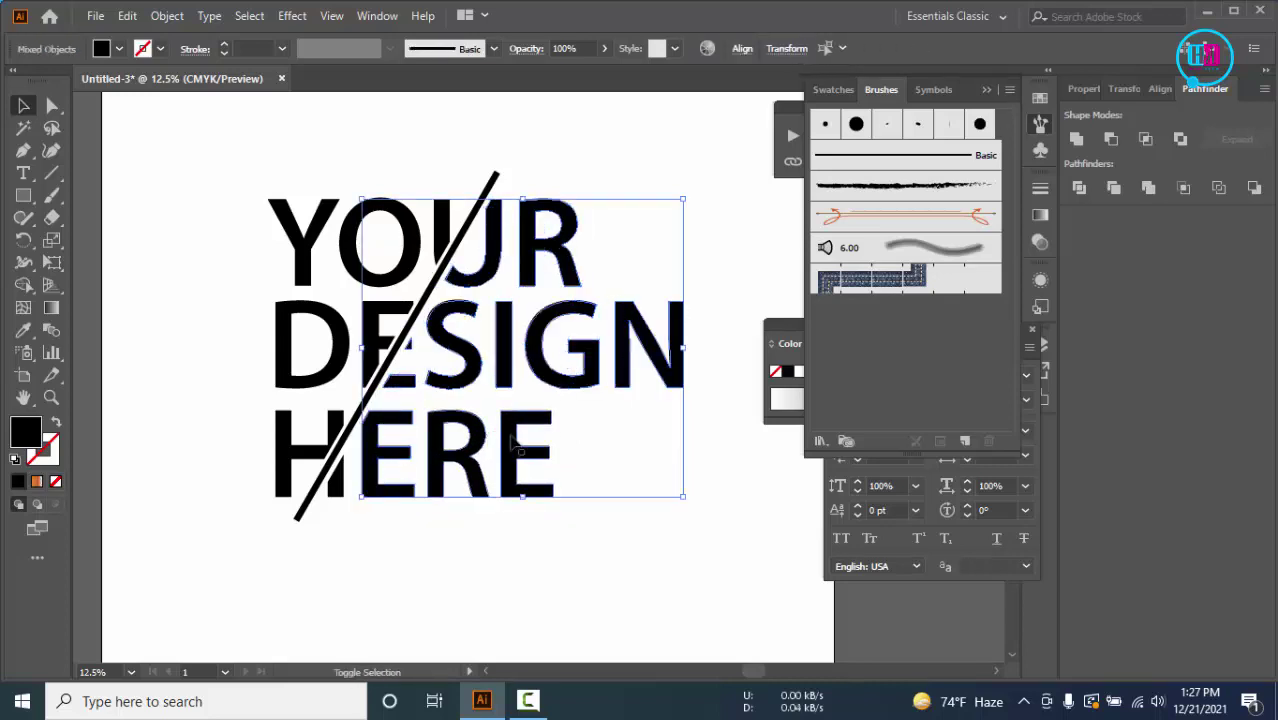
Group all the right-hand letter pieces, including the E of HERE
left_click(585, 428)
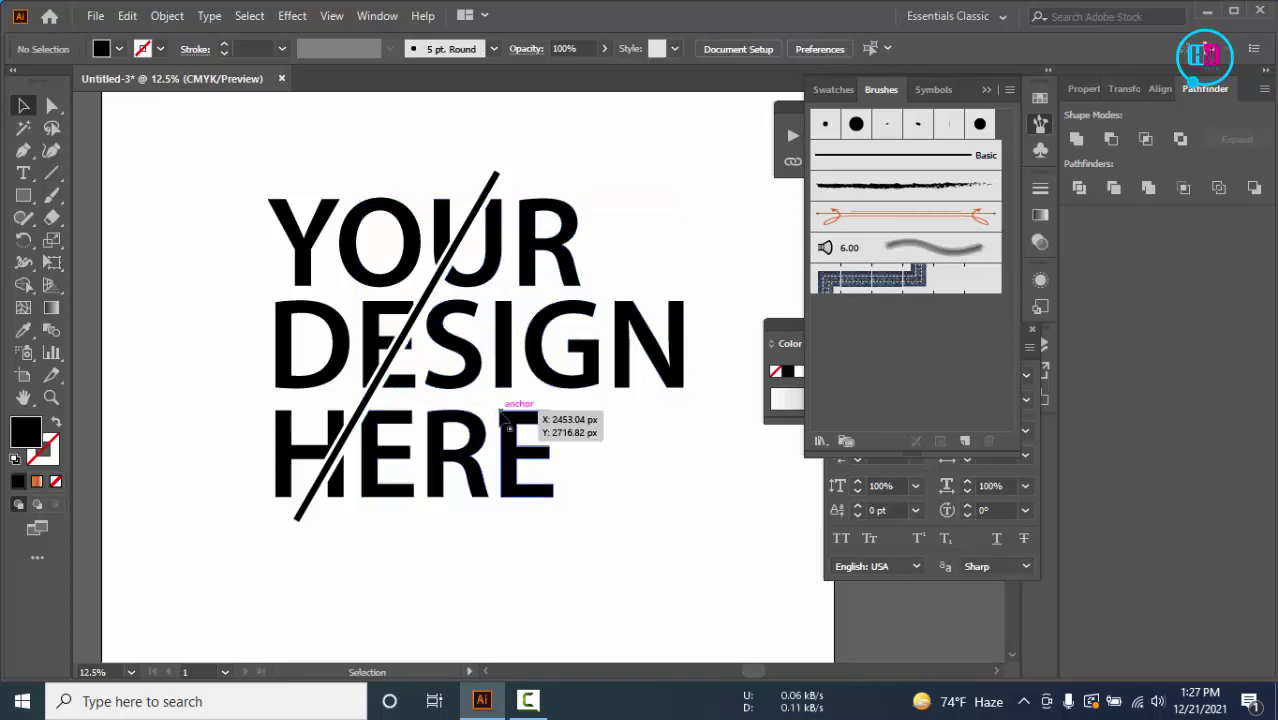
left_click(508, 420)
left_click(397, 427, "shift")
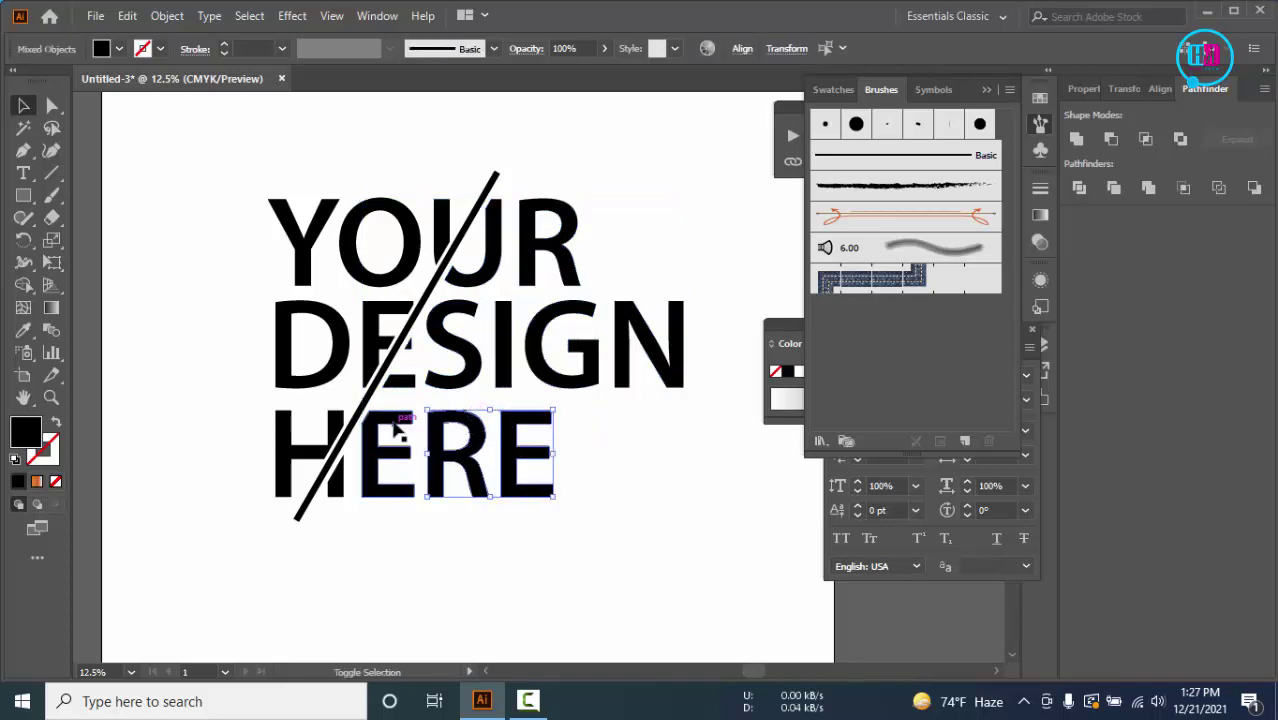
key("ctrl+g")
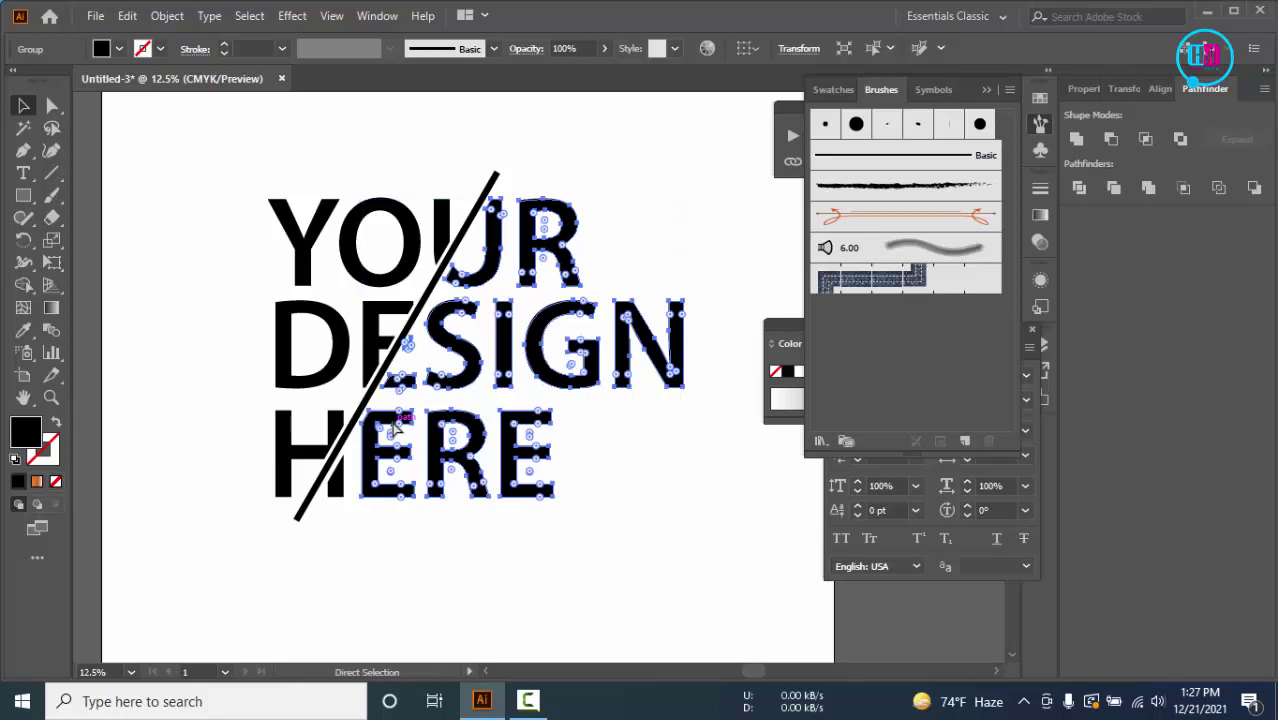
key("Delete")
key("ctrl+z")
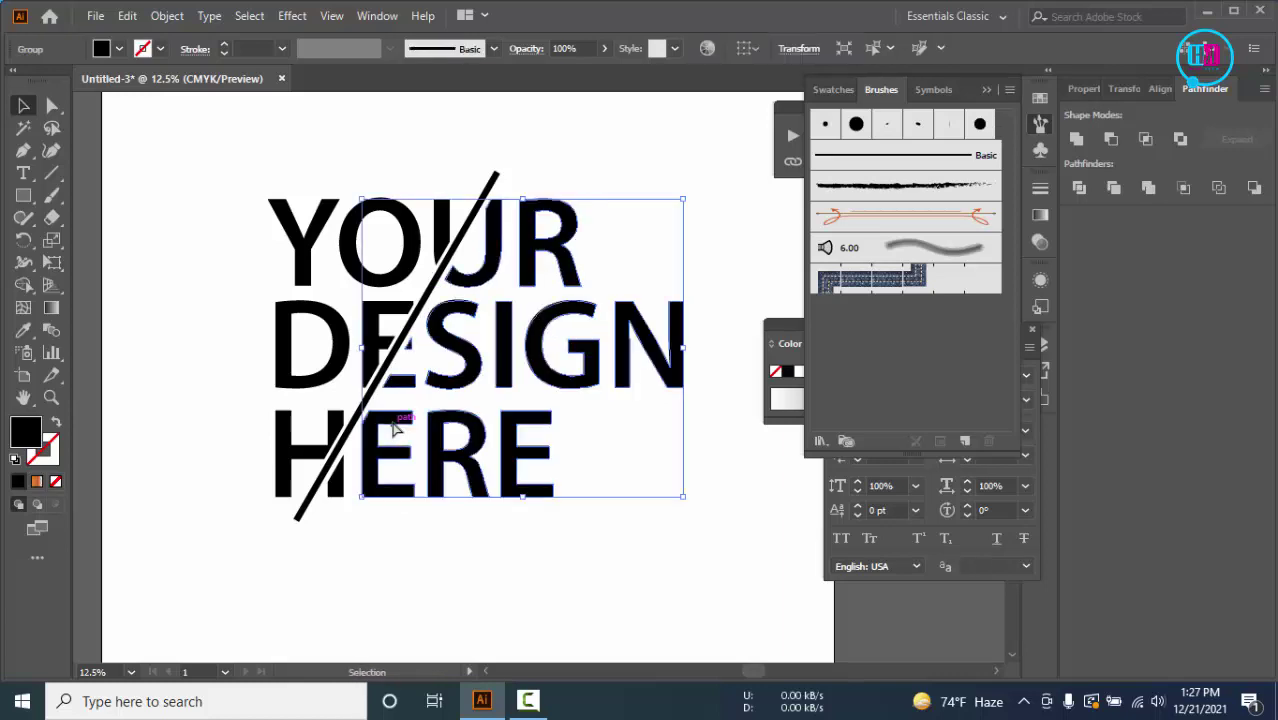
key("ctrl+minus")
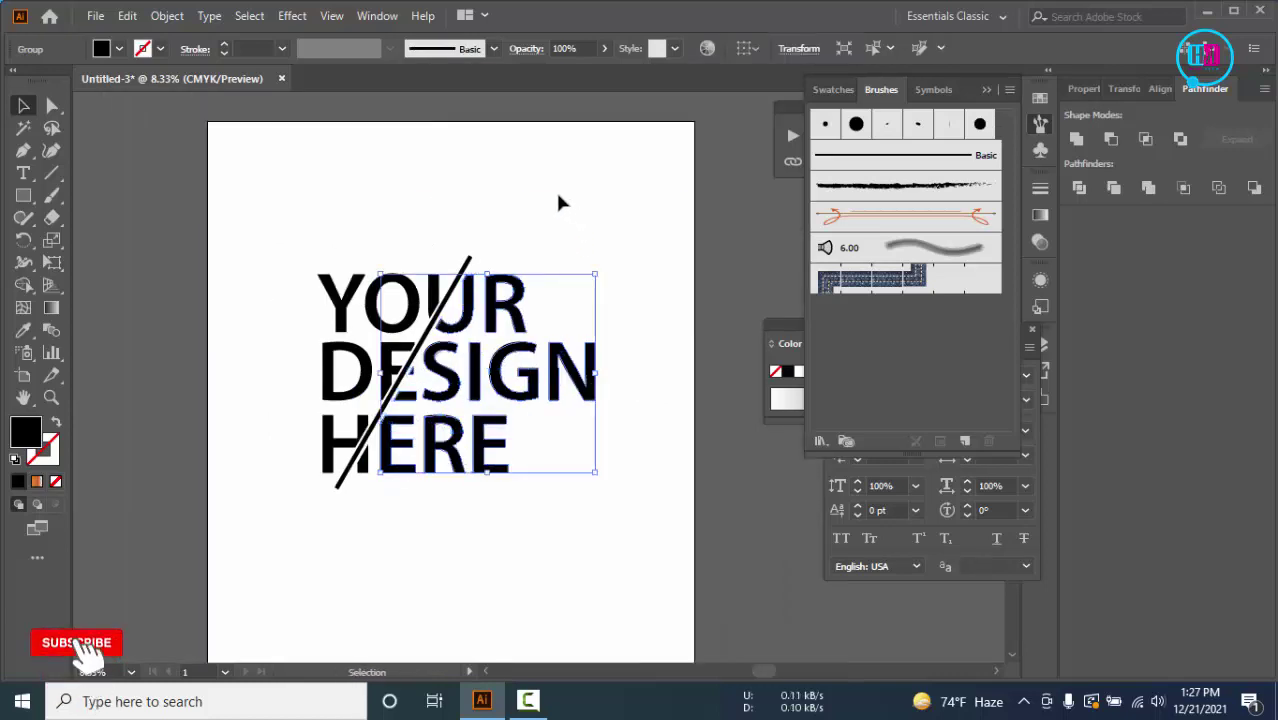
Fill the right-hand letter group with orange
left_click(119, 49)
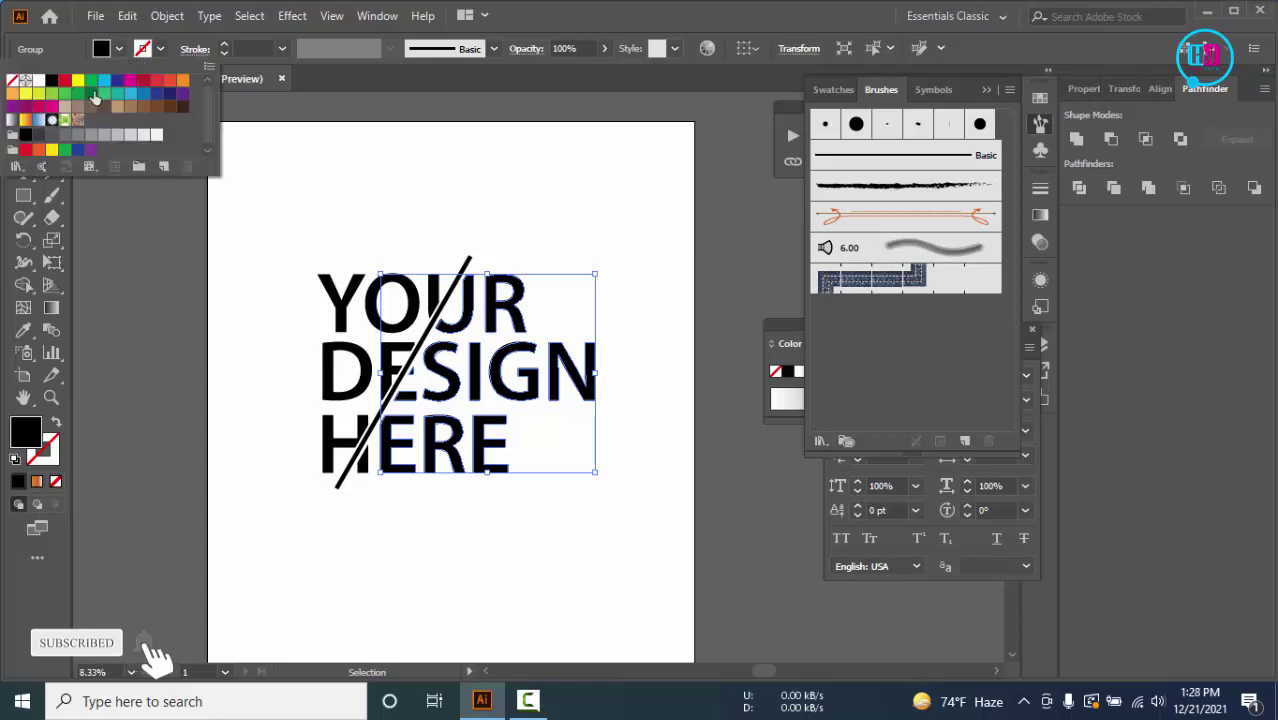
left_click(25, 93)
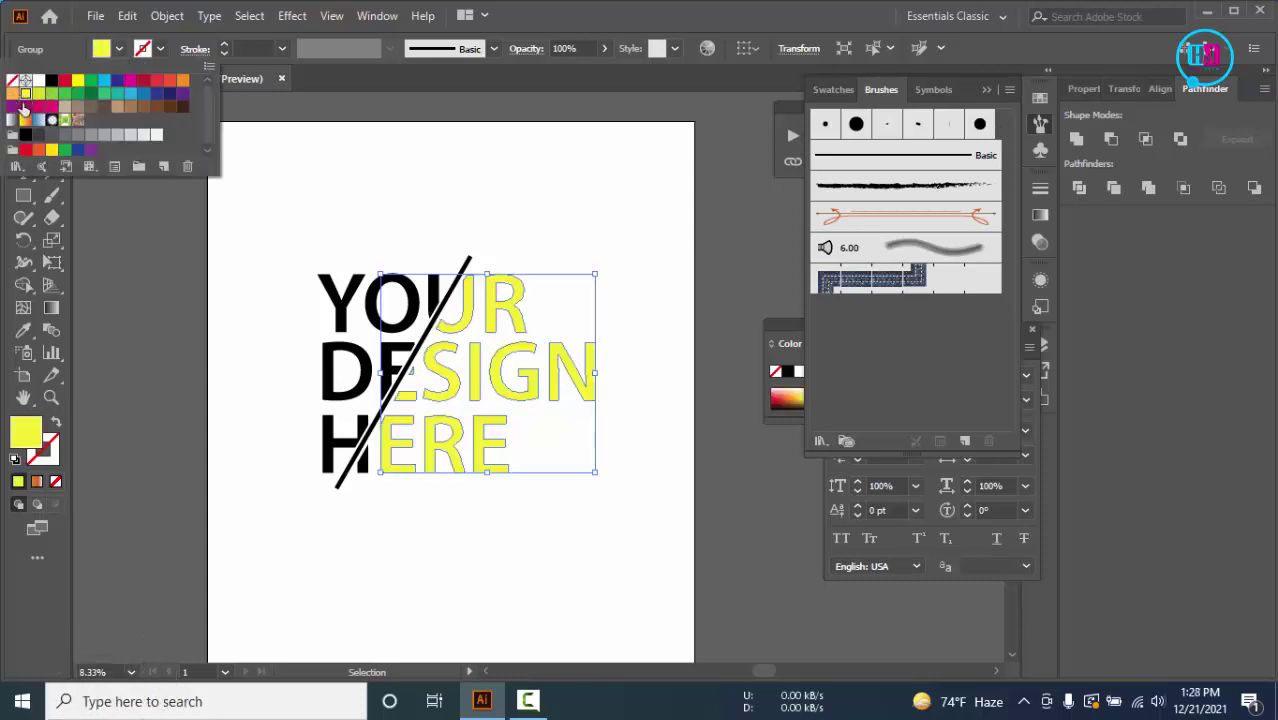
left_click(14, 97)
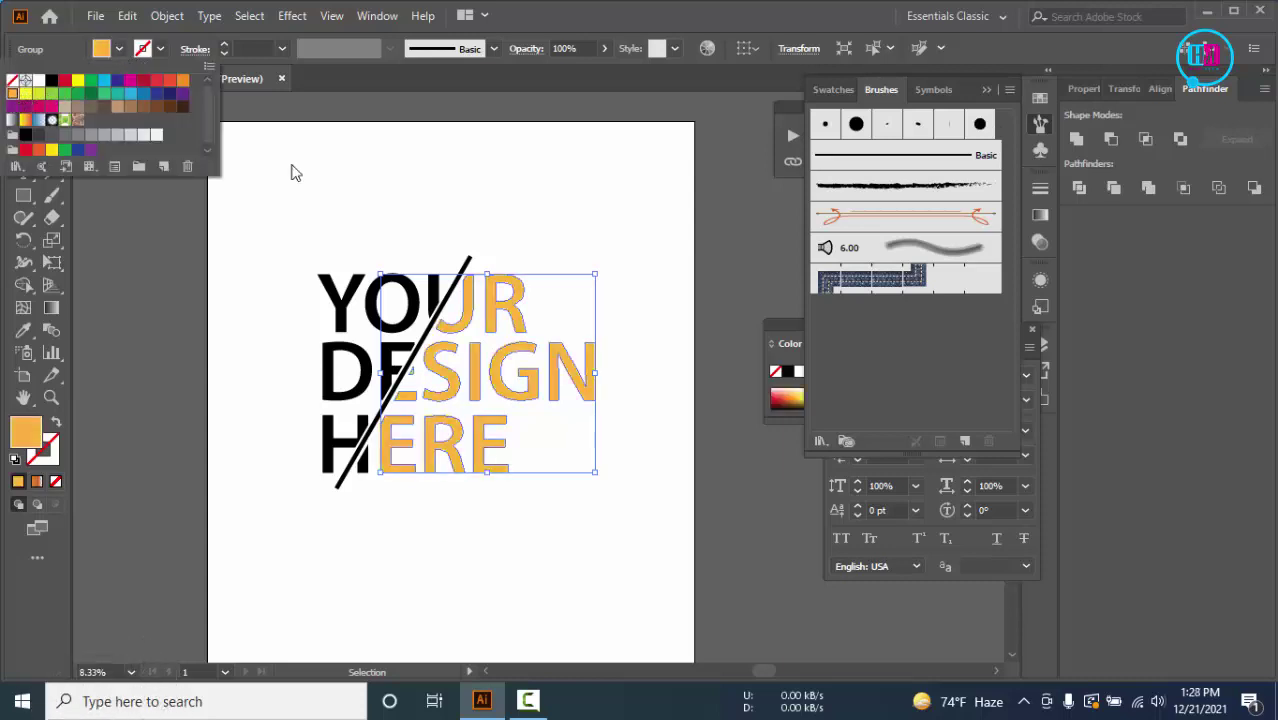
left_click(350, 224)
Fill the left-hand letter group with white
left_click(372, 295)
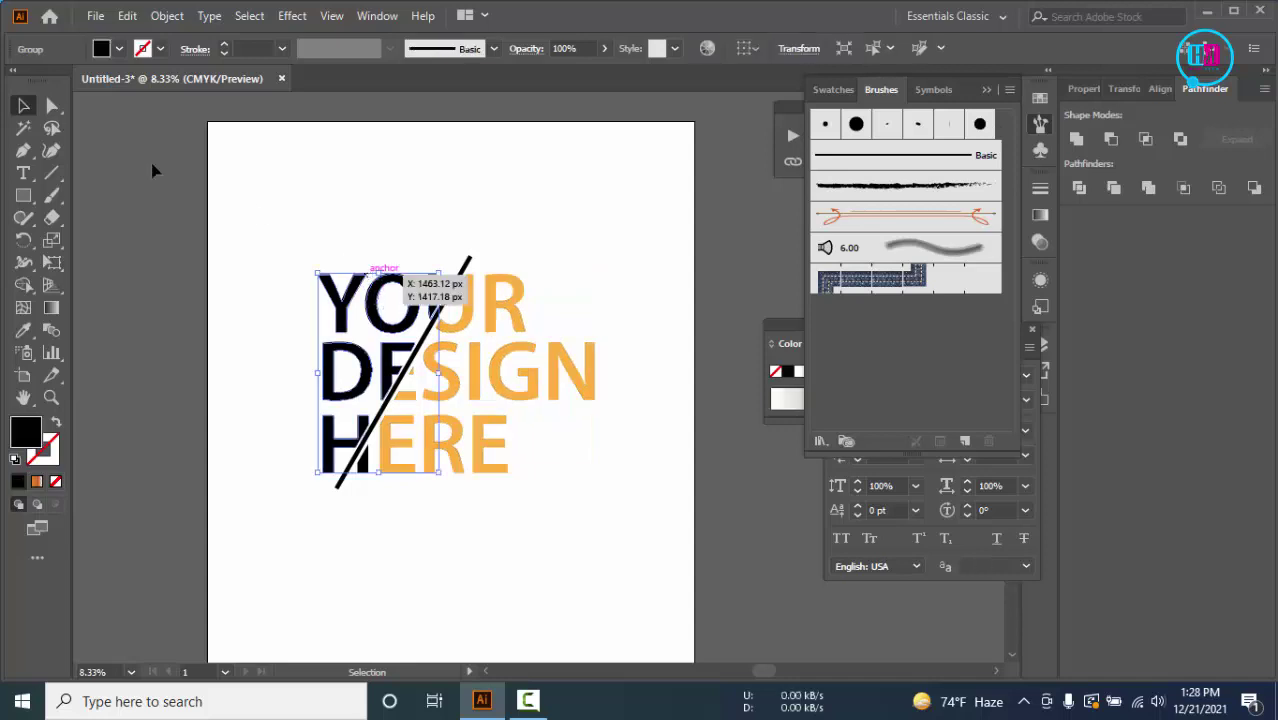
left_click(117, 49)
left_click(36, 82)
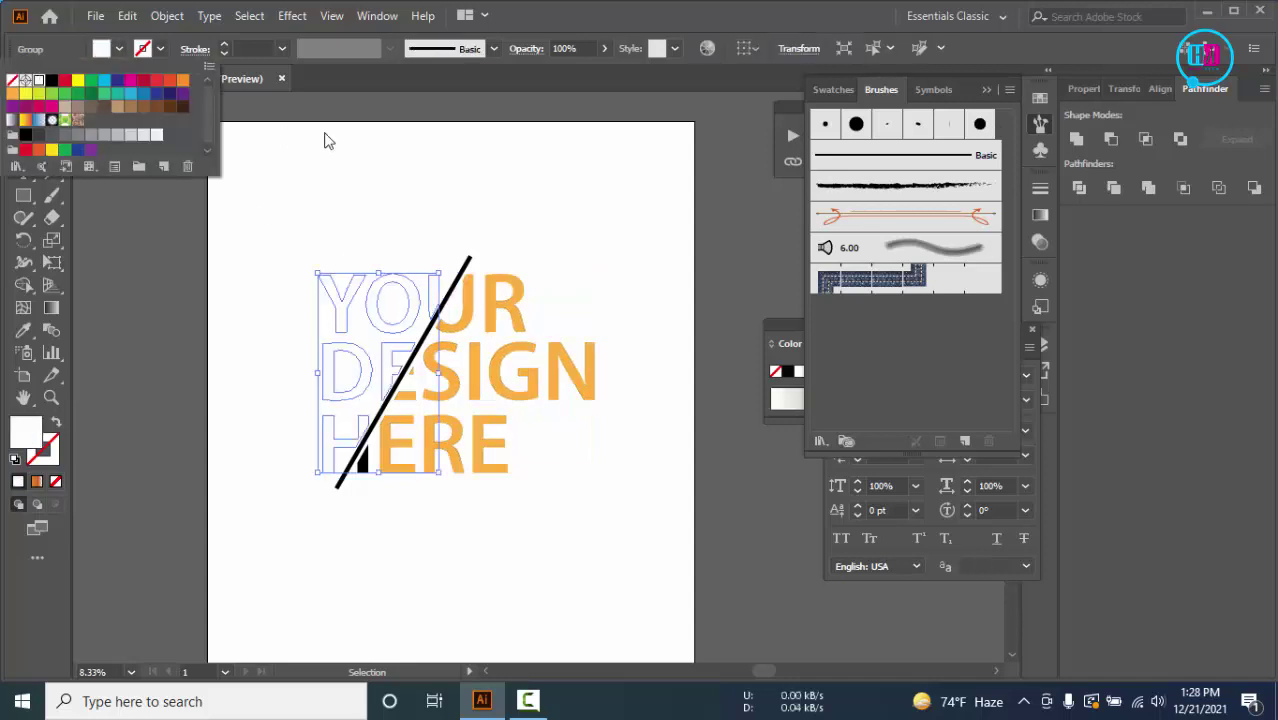
left_click(467, 262)
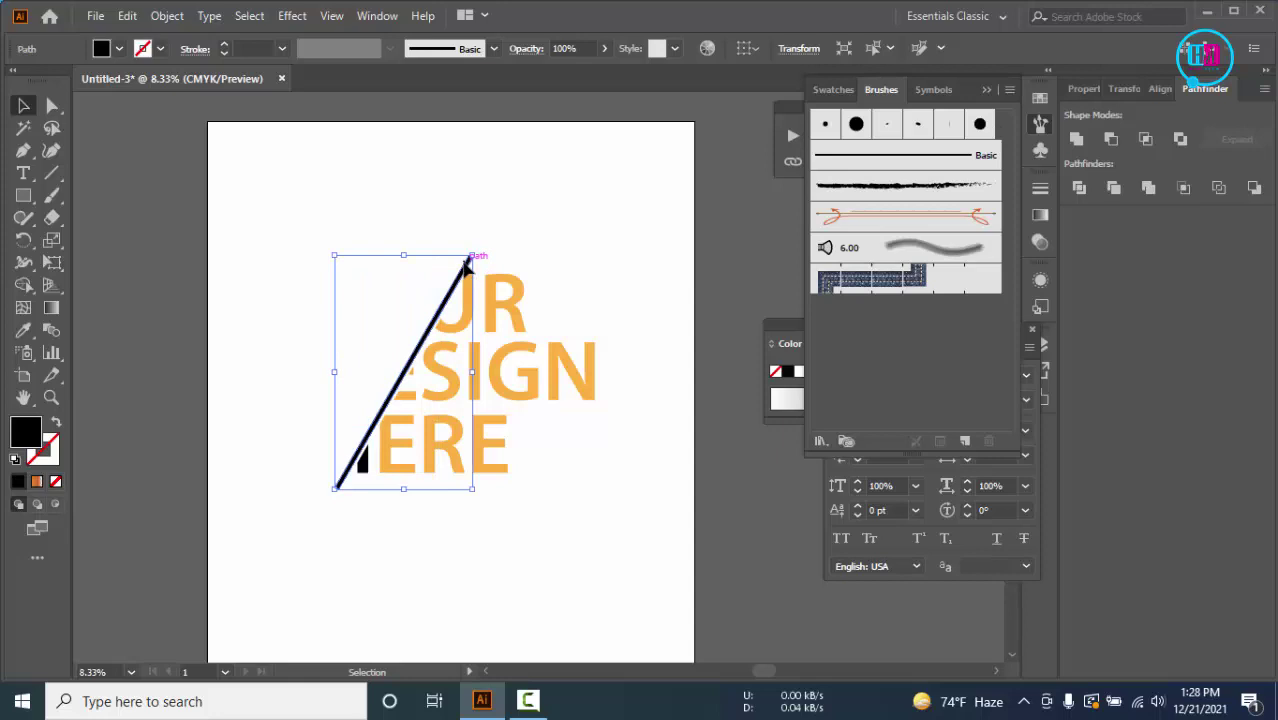
Eyedrop the letters' orange onto the diagonal slash
key("i")
left_click(517, 302)
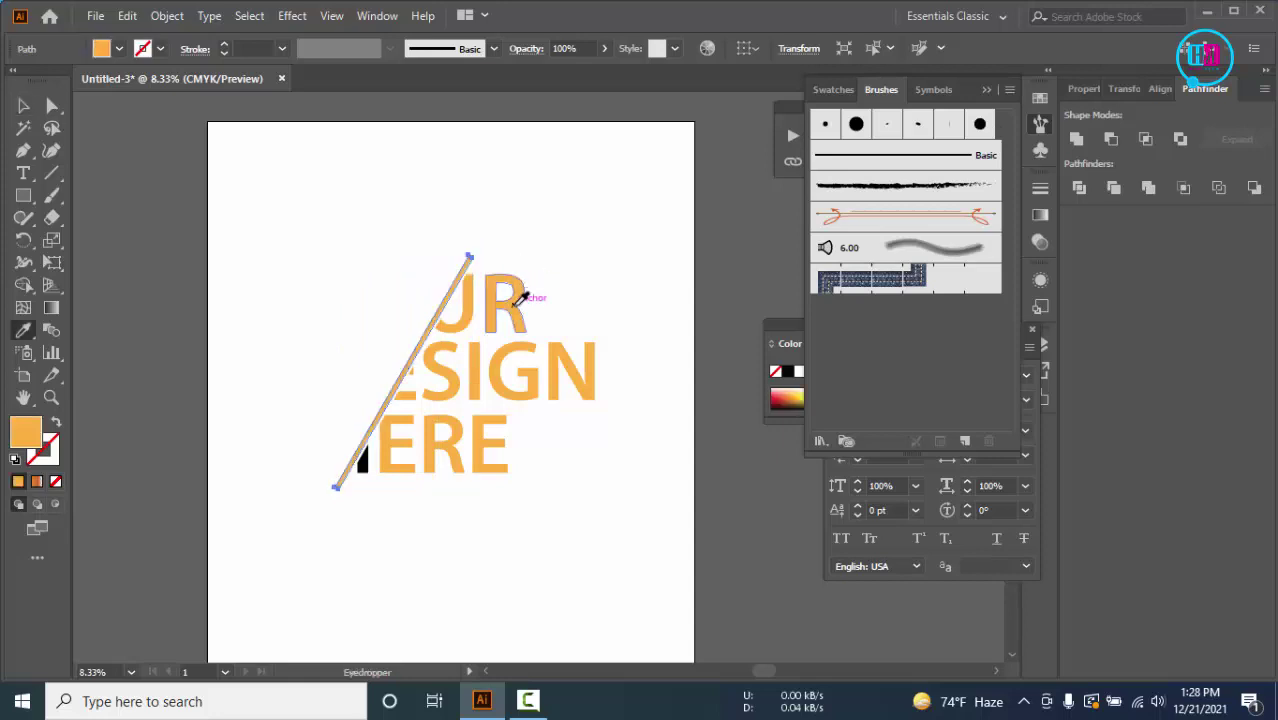
key("v")
left_click_drag(204, 198, 572, 562)
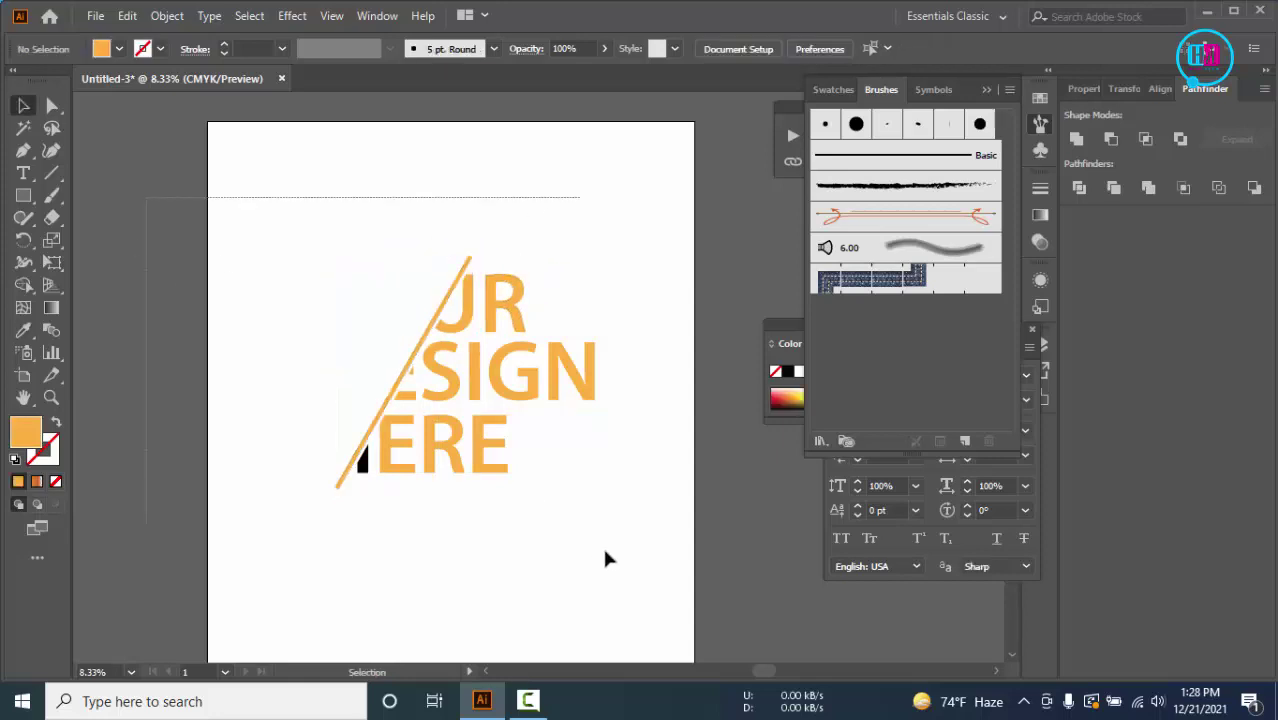
left_click(571, 561)
Recolour the small black sliver near HERE with the E's orange
scroll(455, 488, "up", 1)
scroll(430, 510, "up", 1)
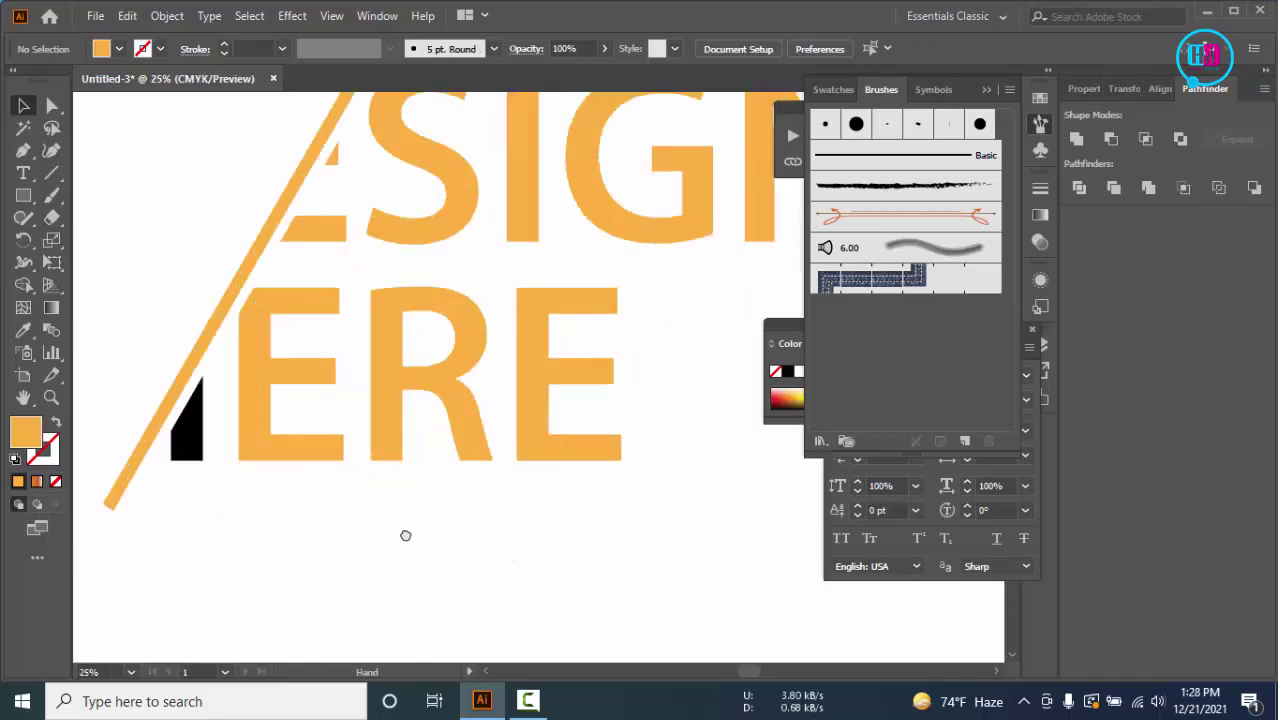
scroll(380, 520, "up", 1)
left_click(365, 497)
key("i")
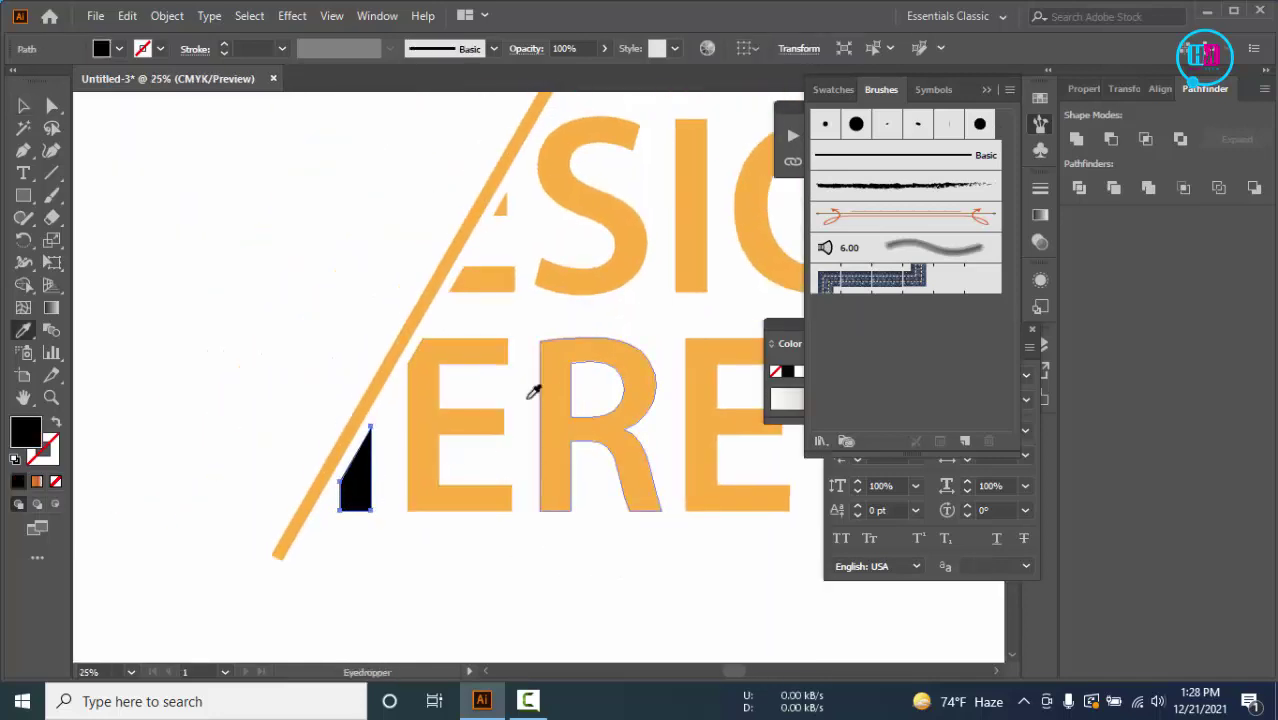
left_click(441, 377)
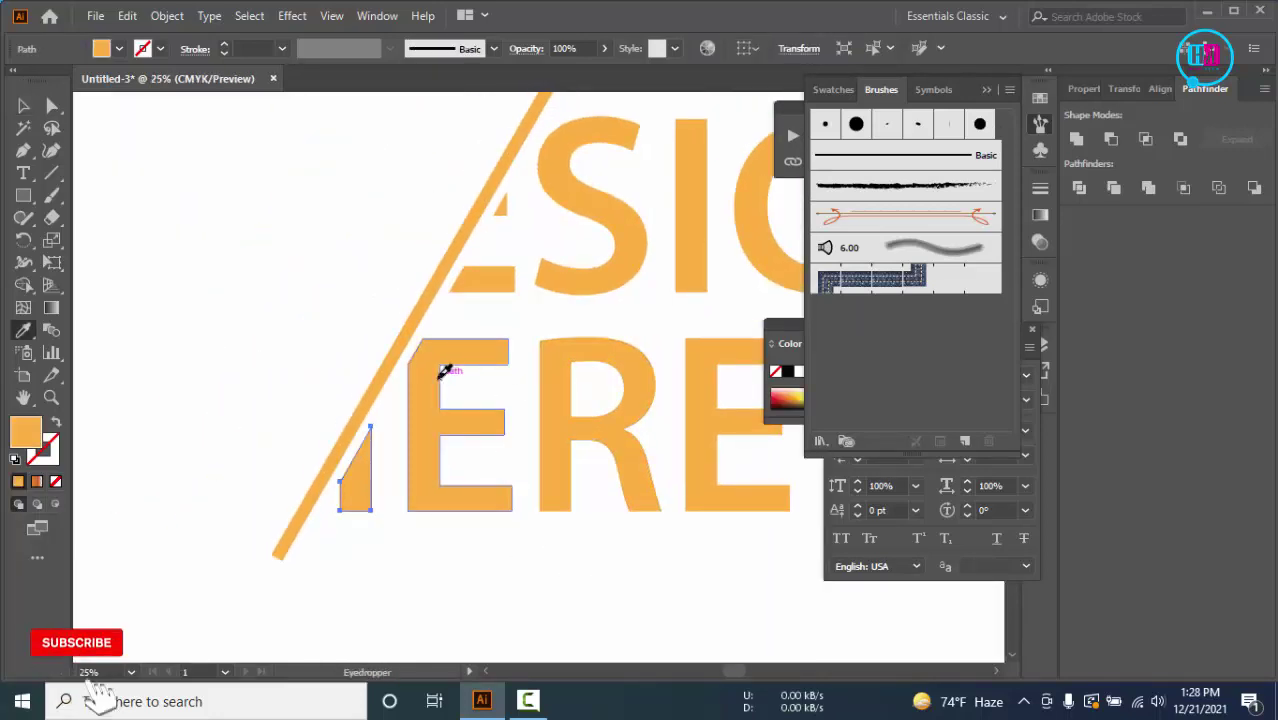
key("v")
left_click(466, 570)
scroll(527, 505, "down", 1)
scroll(531, 507, "down", 1)
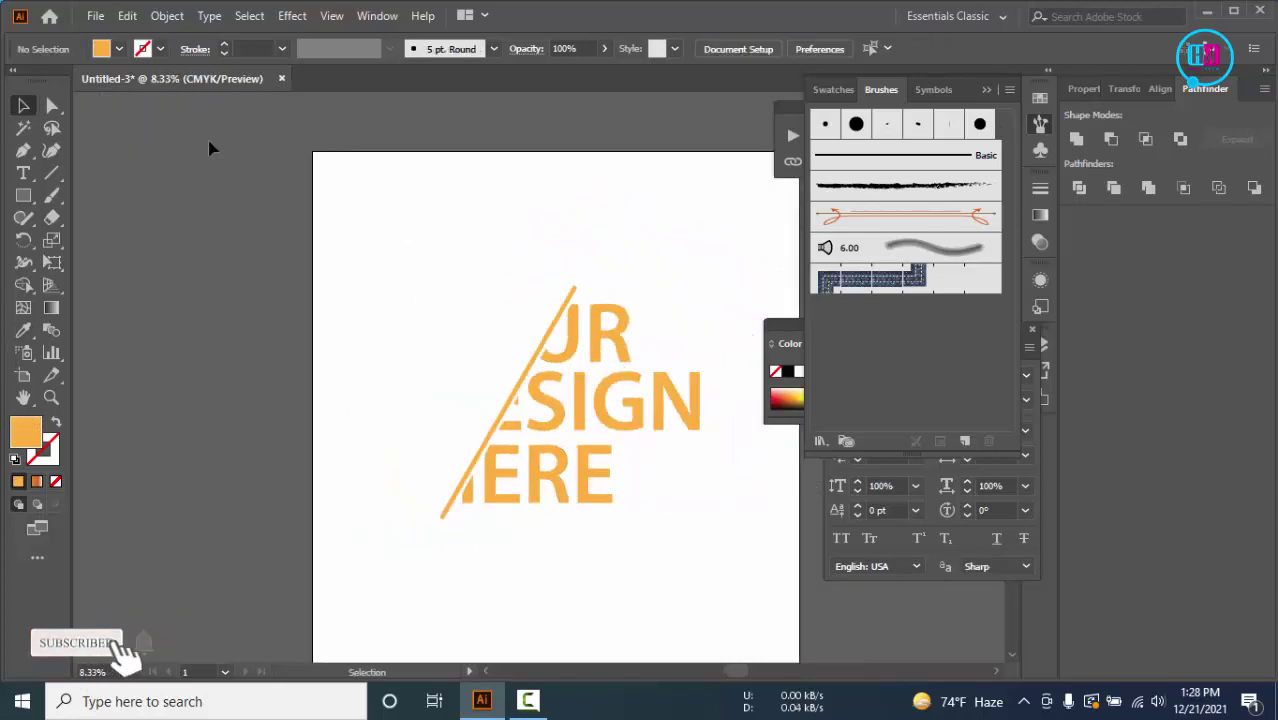
Group all the letters with the slash and scale the group down slightly
left_click_drag(208, 143, 749, 630)
key("ctrl+g")
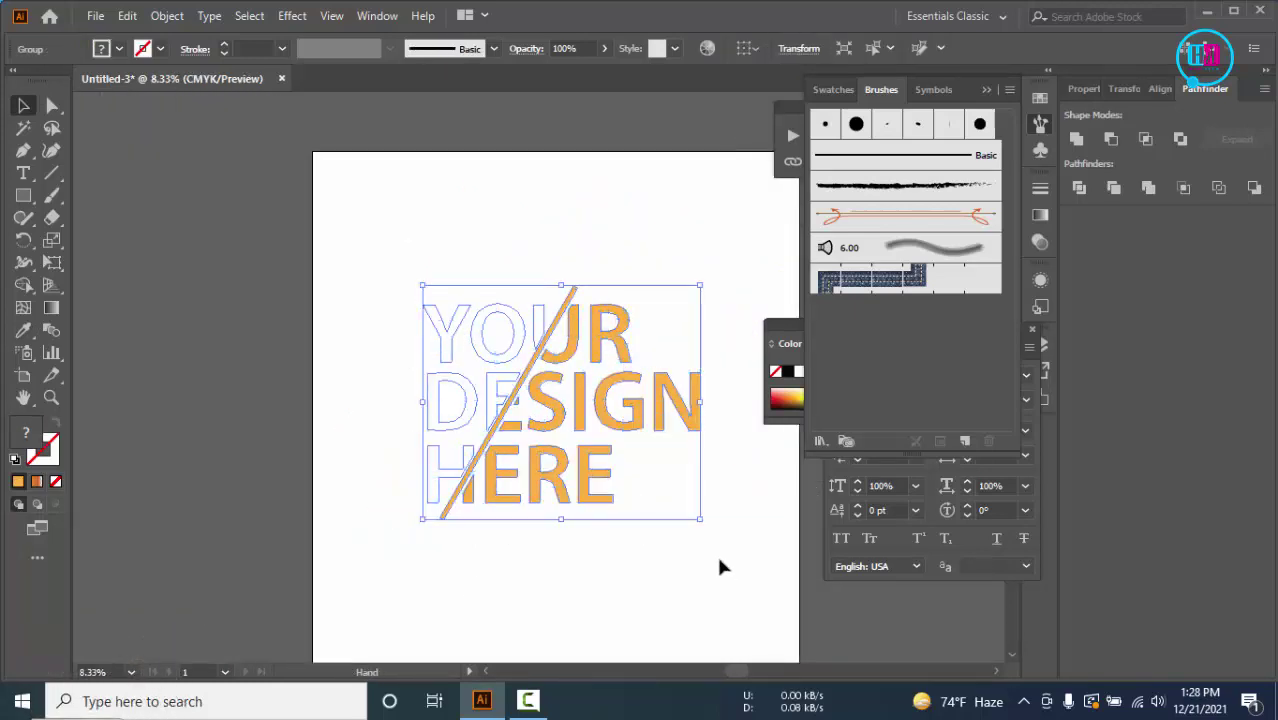
left_click_drag(716, 553, 667, 446)
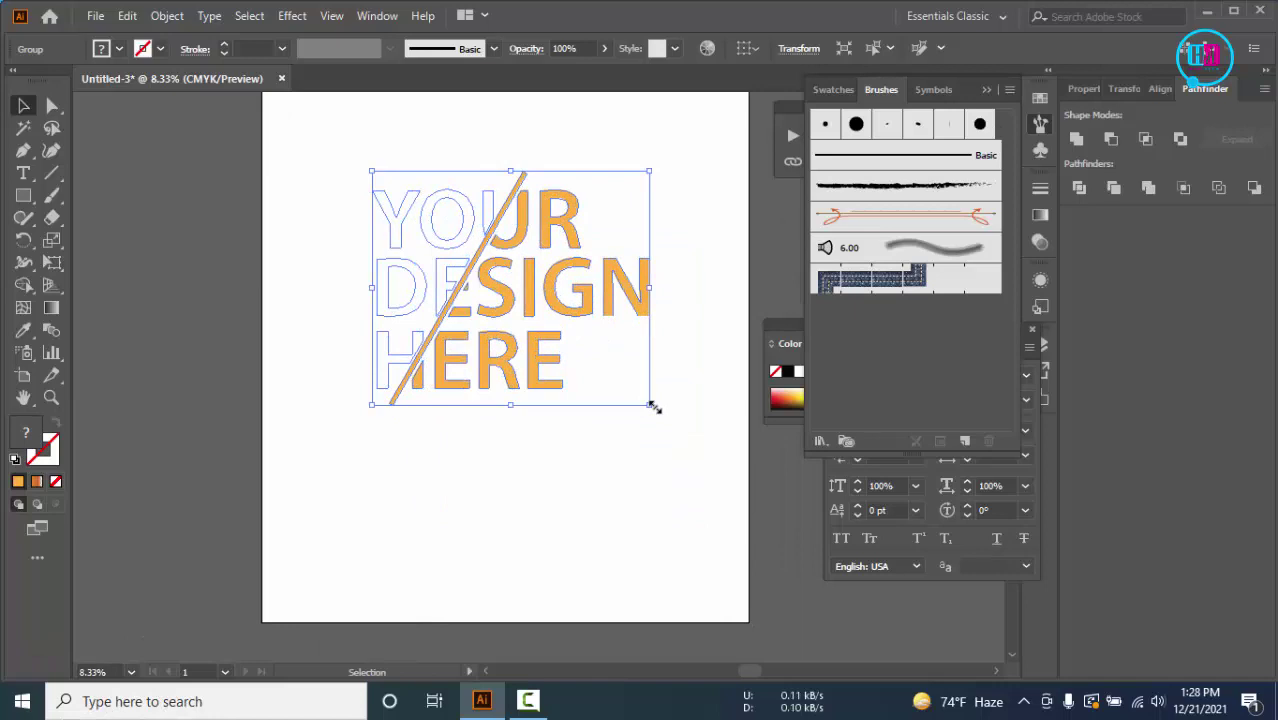
left_click_drag(652, 406, 630, 386)
left_click(667, 428)
scroll(665, 400, "down", 1)
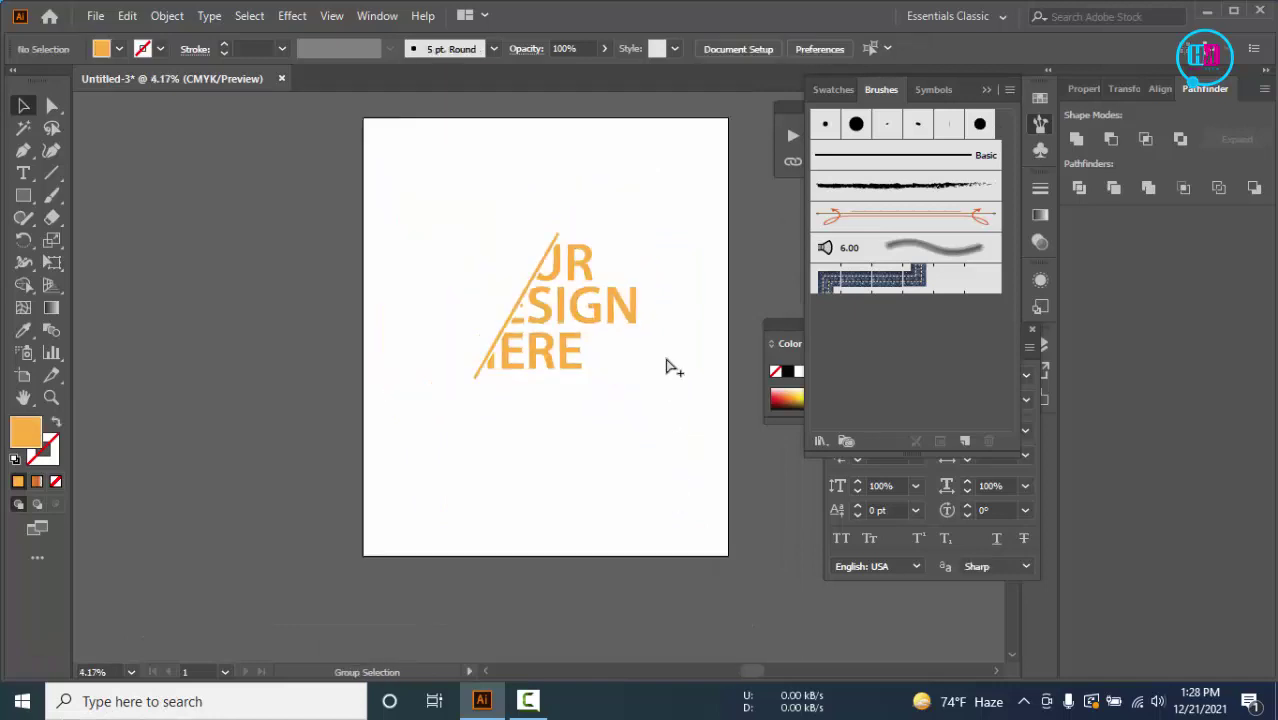
Draw a rectangle covering the whole artboard and fill it black
left_click(28, 196)
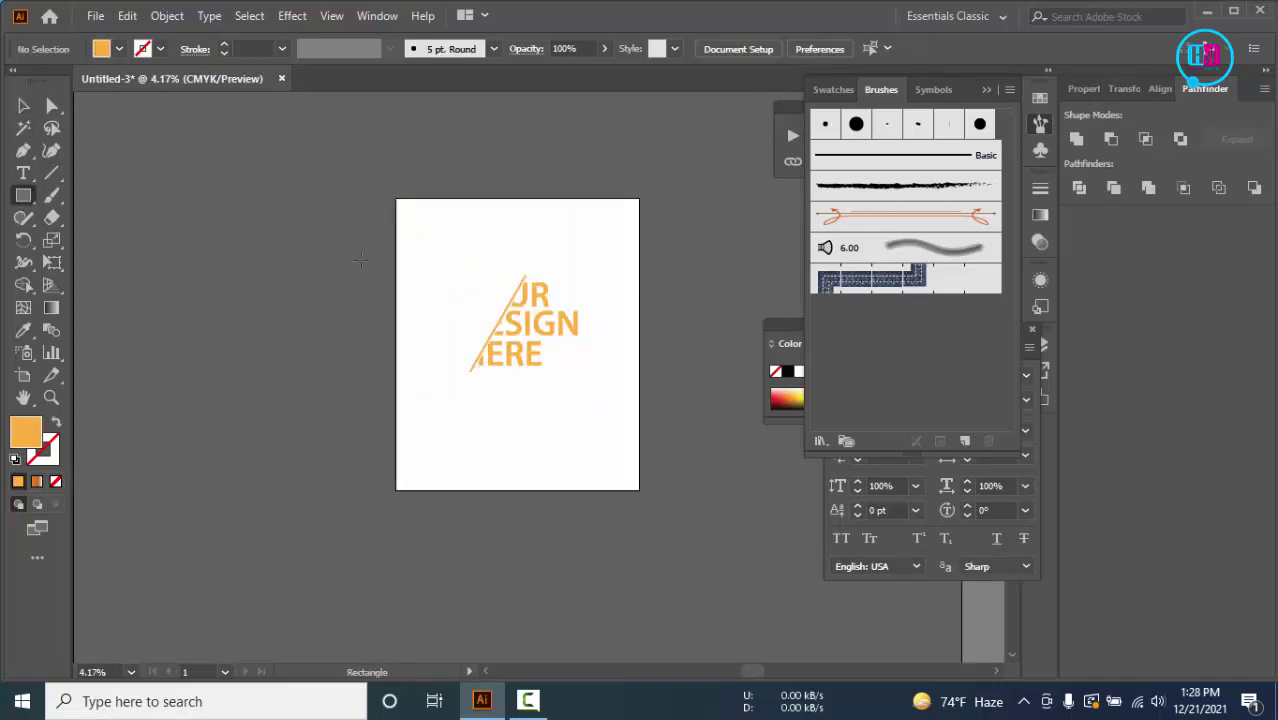
left_click_drag(395, 198, 639, 489)
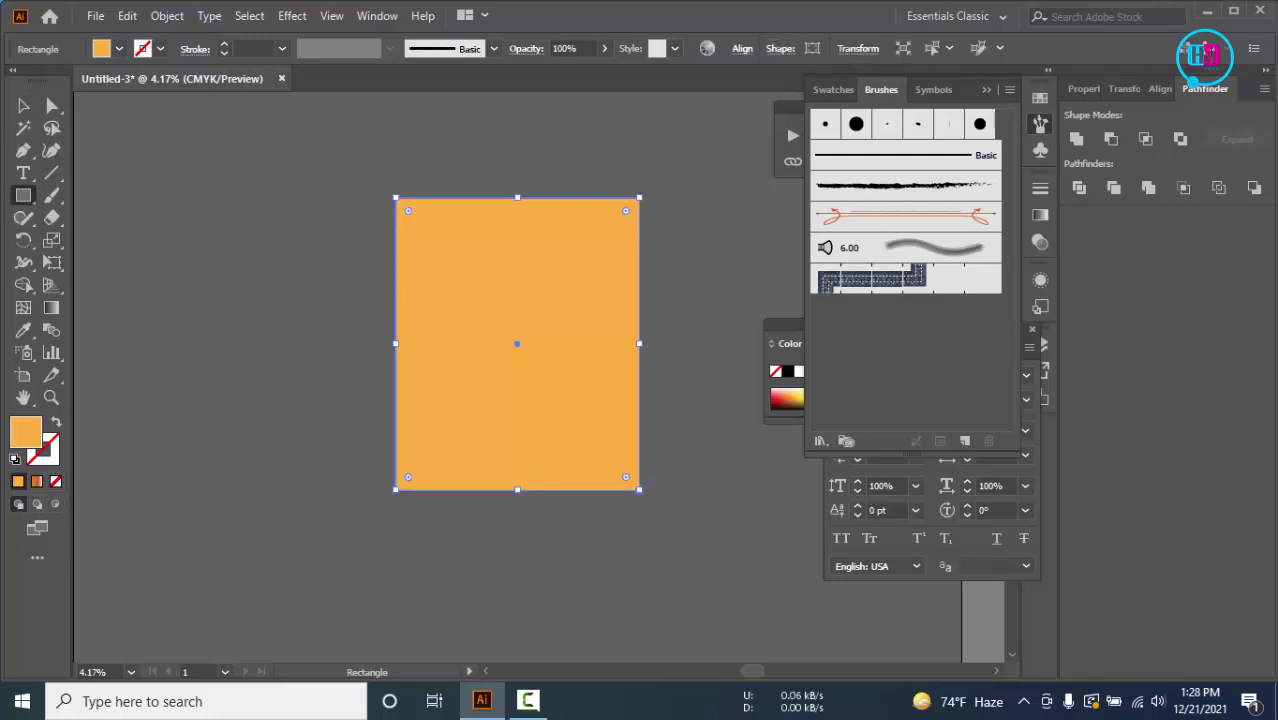
left_click(119, 50)
left_click(65, 80)
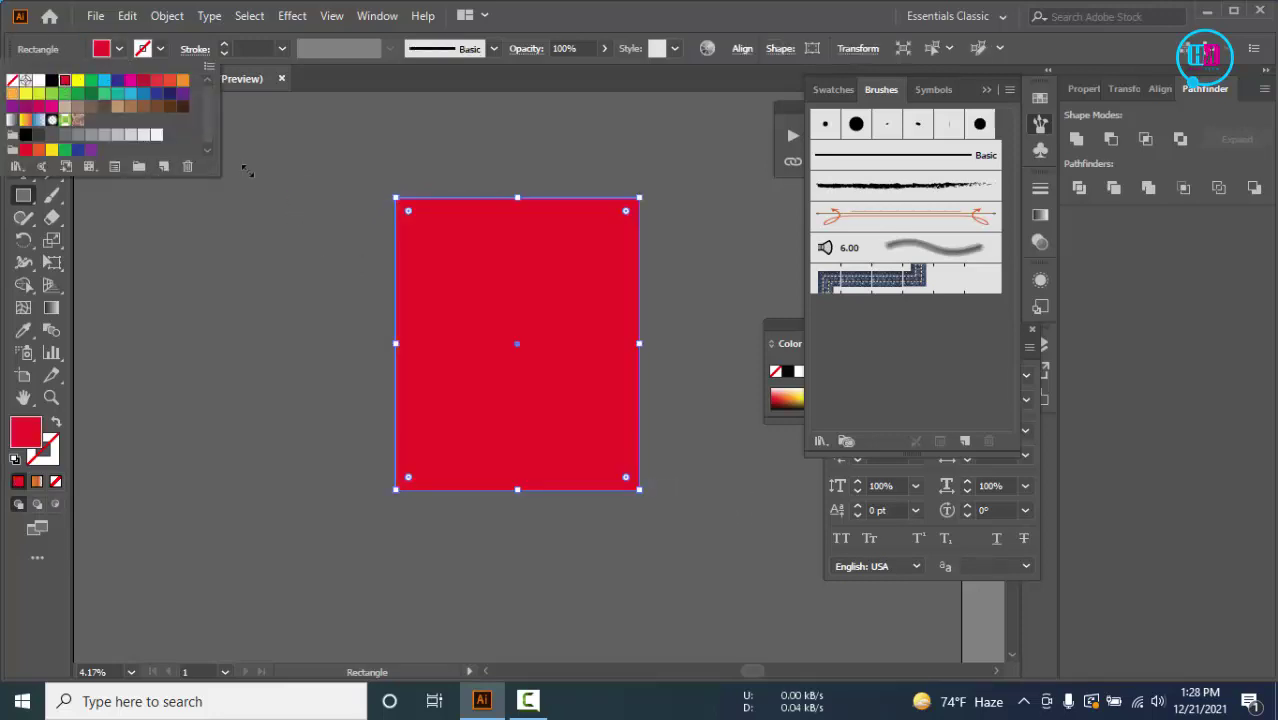
left_click(51, 80)
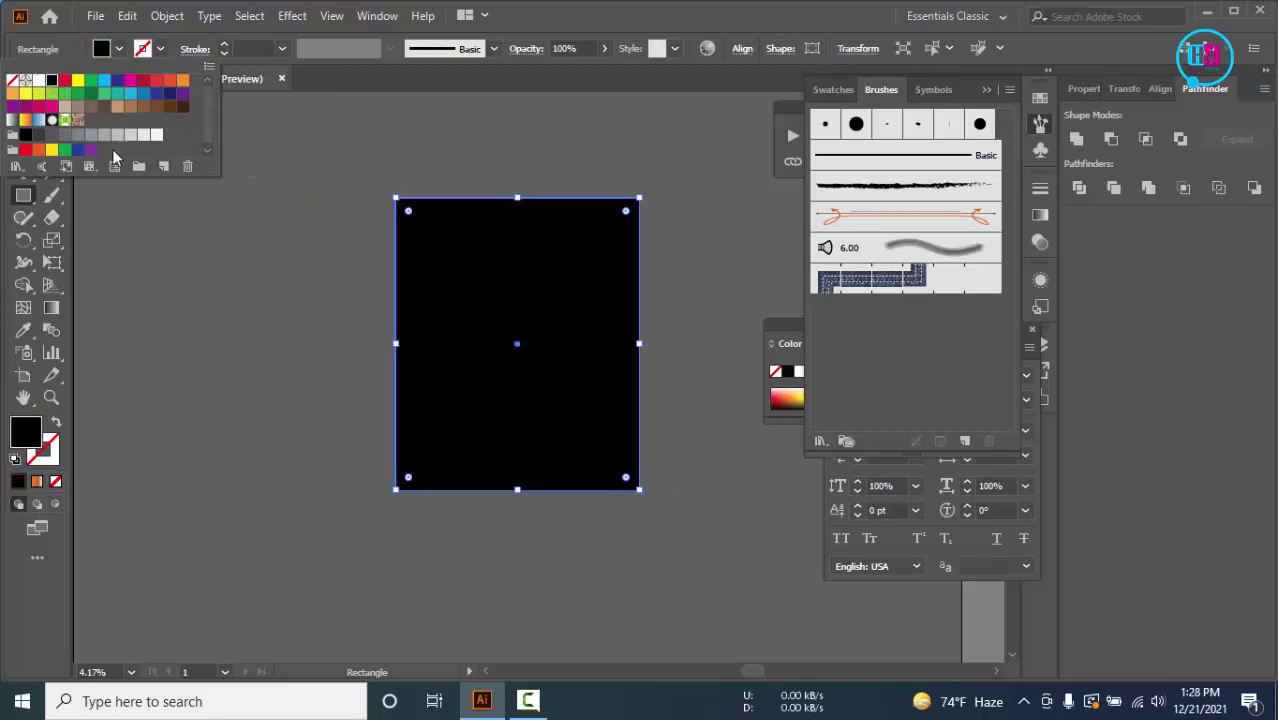
left_click(249, 253)
left_click(335, 260)
left_click(449, 241)
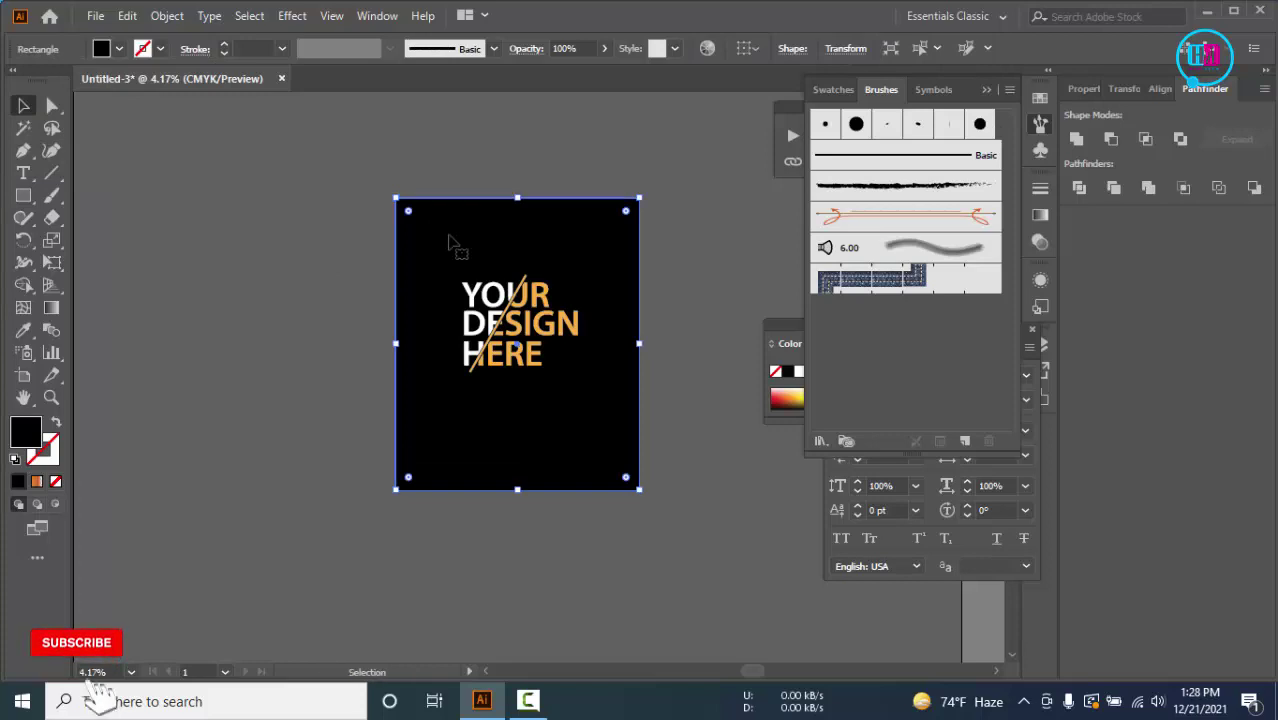
Scale the YOUR DESIGN HERE group up to span most of the black artboard
key("ctrl+shift+a")
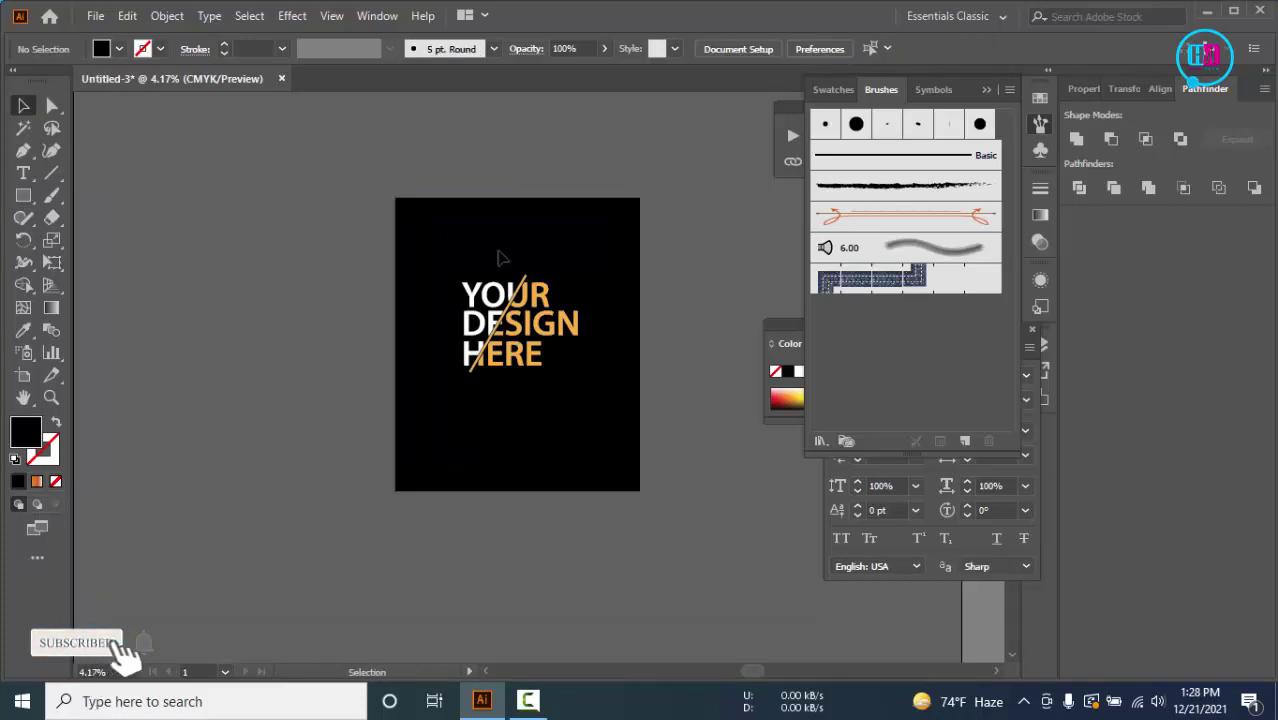
left_click_drag(453, 262, 612, 430)
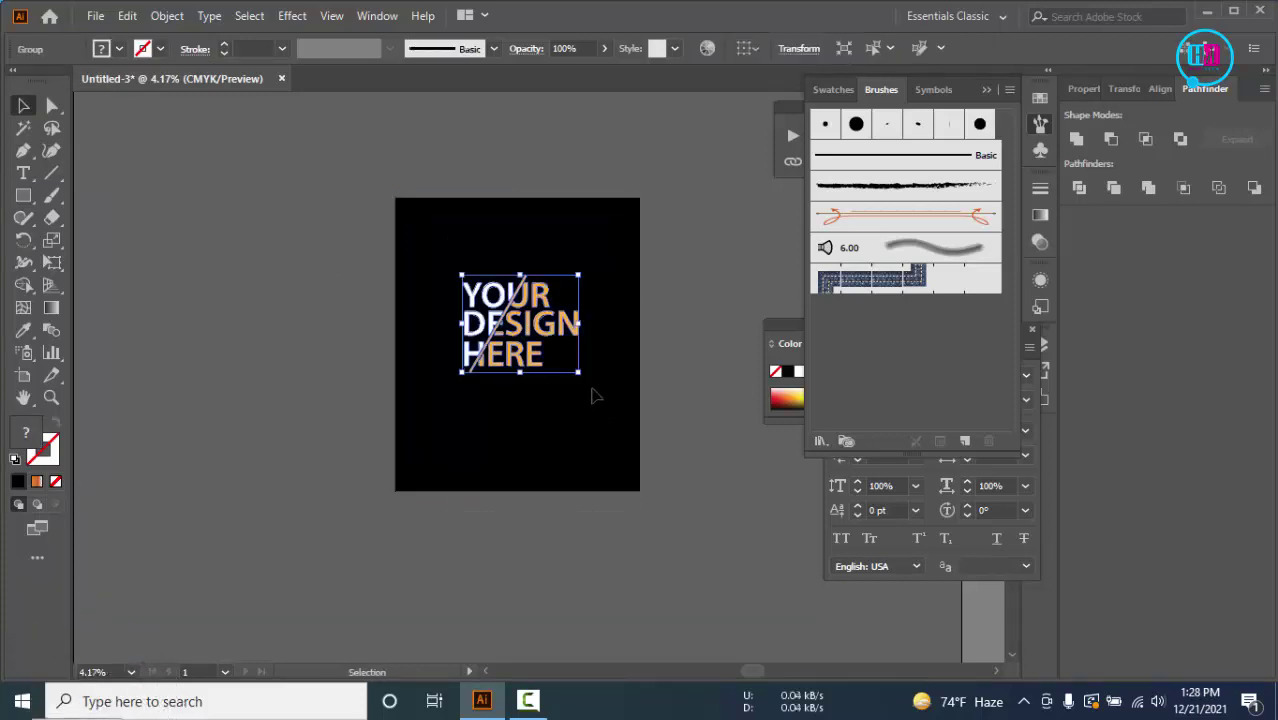
left_click_drag(579, 374, 627, 414)
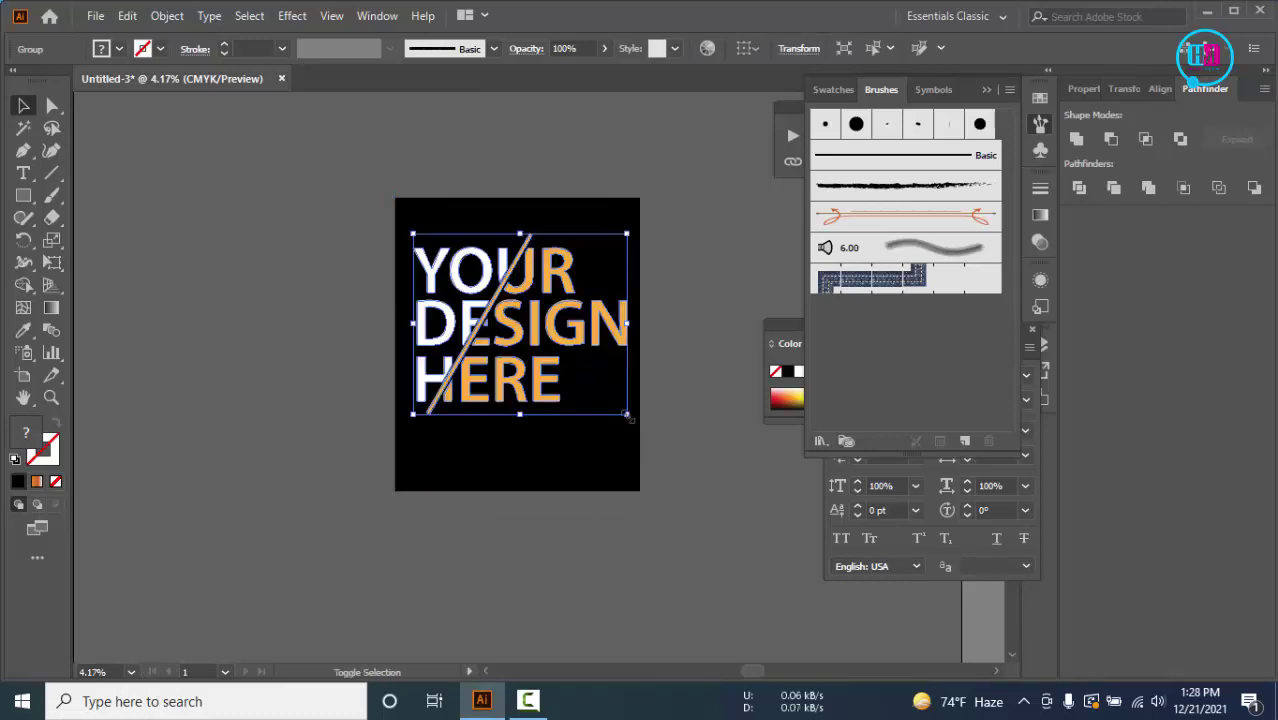
left_click_drag(629, 418, 653, 417)
left_click(653, 417)
left_click(537, 372)
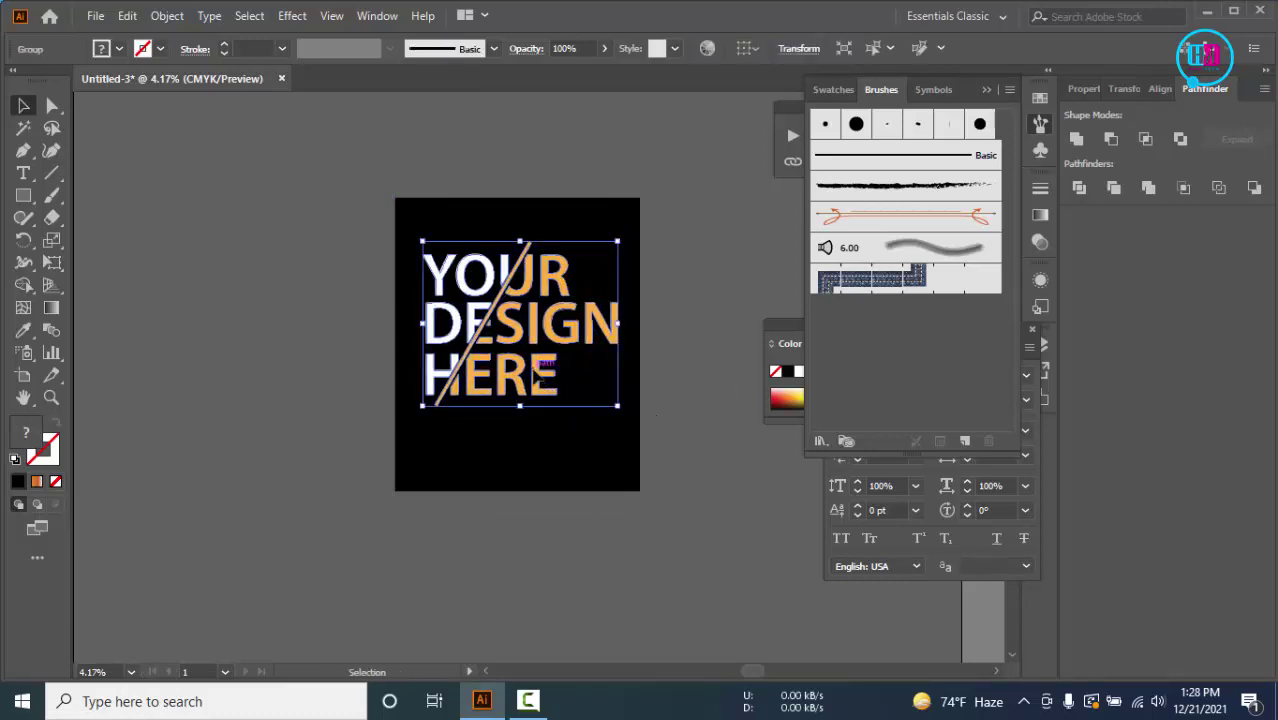
left_click(662, 594)
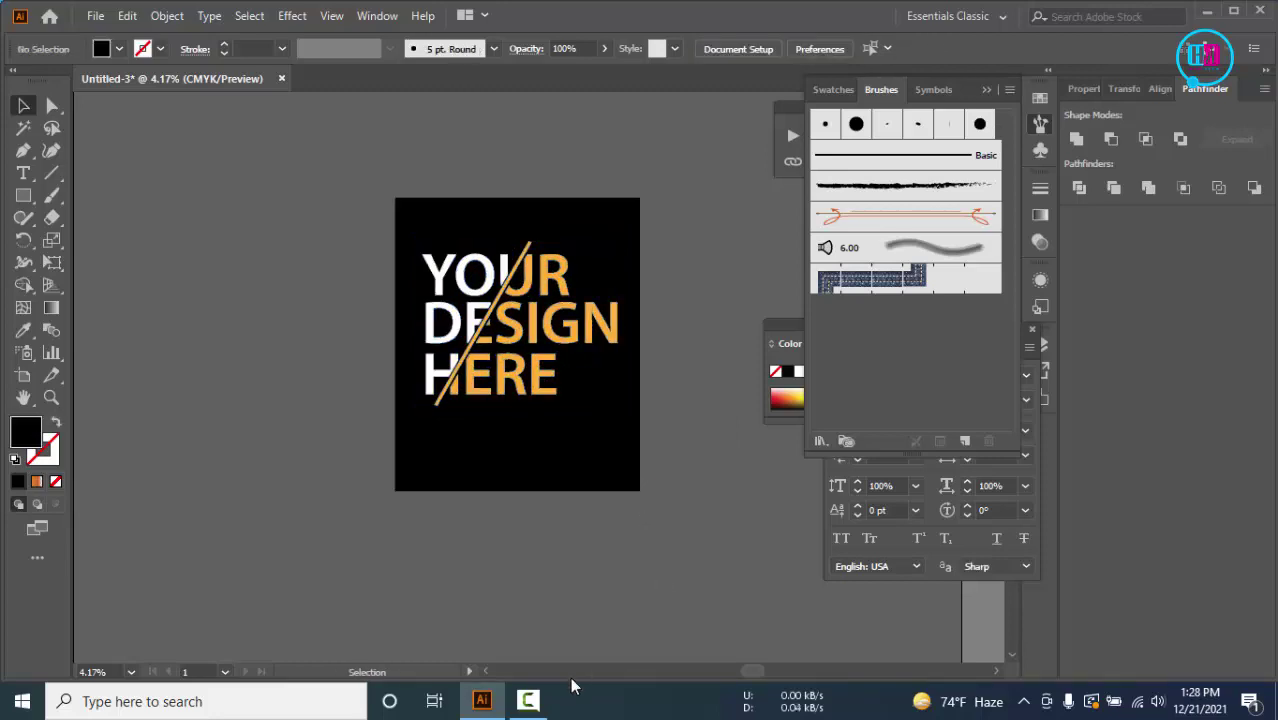